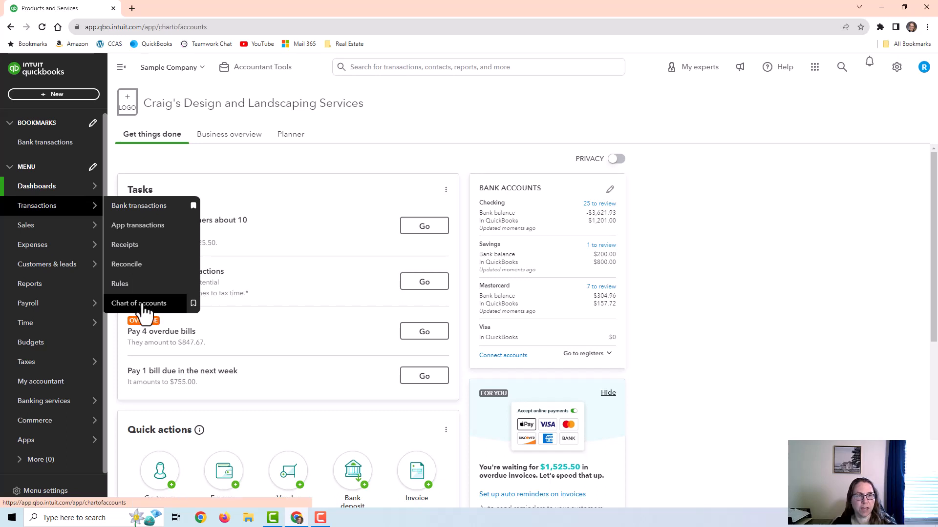
Open the chart of accounts, review the income accounts and show the actions available for Design income.
{"action": "left_click", "coordinate": [142, 306]}
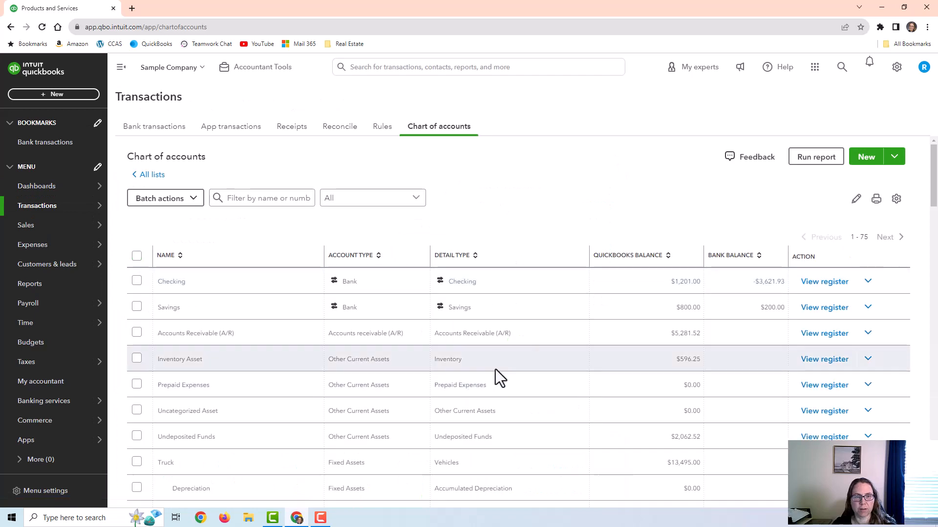
{"action": "scroll", "coordinate": [494, 370], "scroll_direction": "down", "scroll_amount": 10}
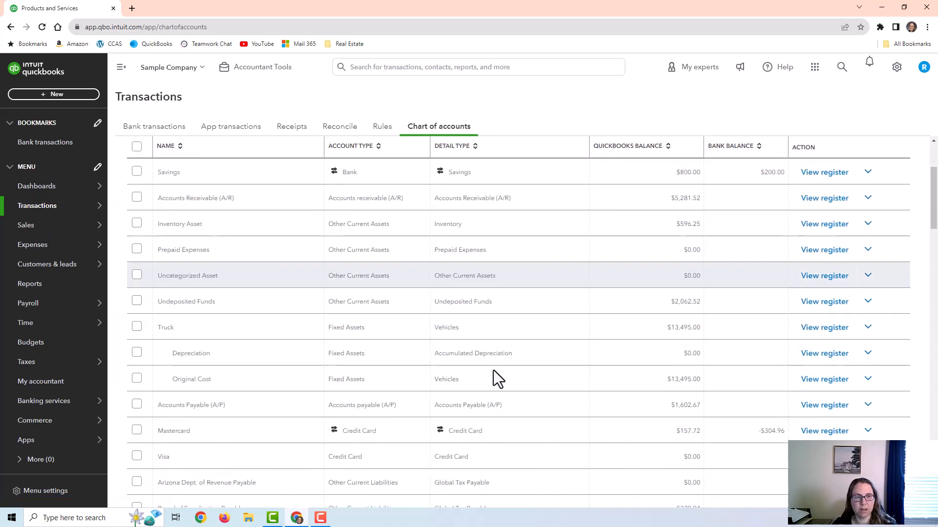
{"action": "scroll", "coordinate": [493, 370], "scroll_direction": "down", "scroll_amount": 3}
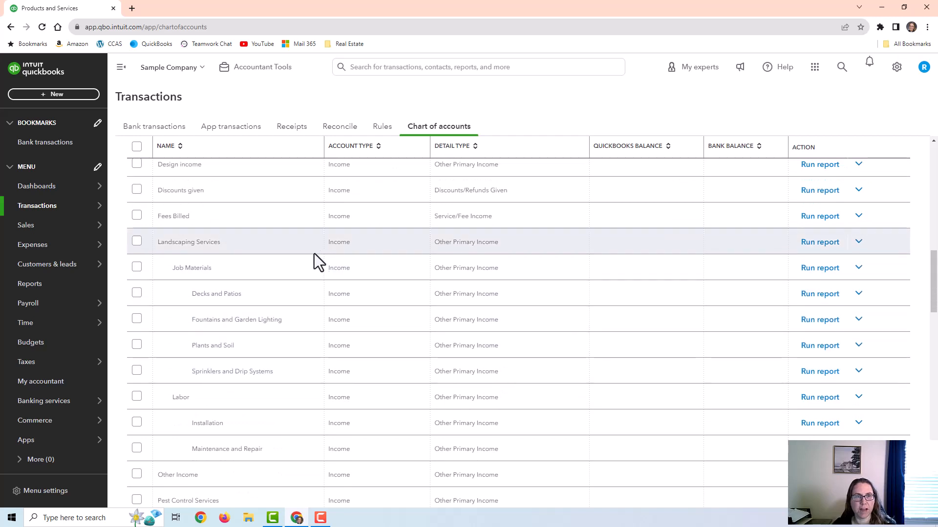
{"action": "scroll", "coordinate": [277, 373], "scroll_direction": "down", "scroll_amount": 4}
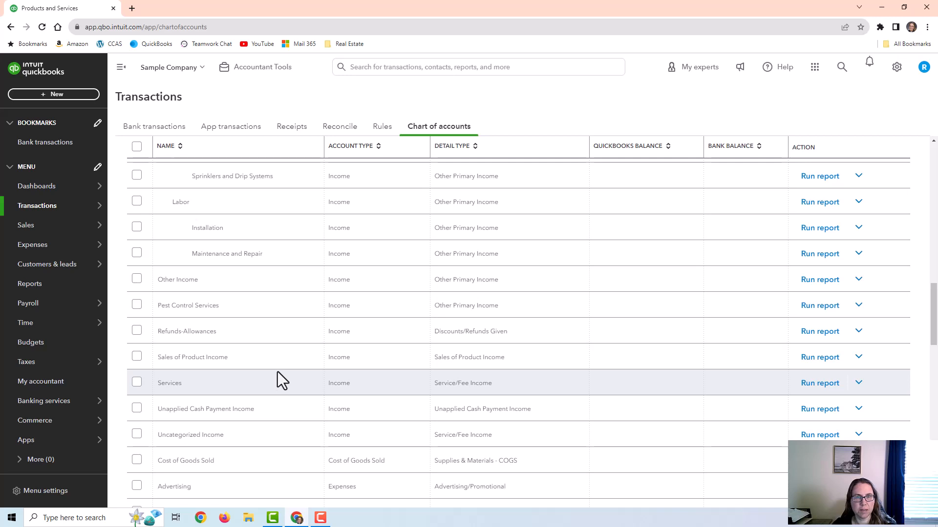
{"action": "scroll", "coordinate": [300, 364], "scroll_direction": "up", "scroll_amount": 5}
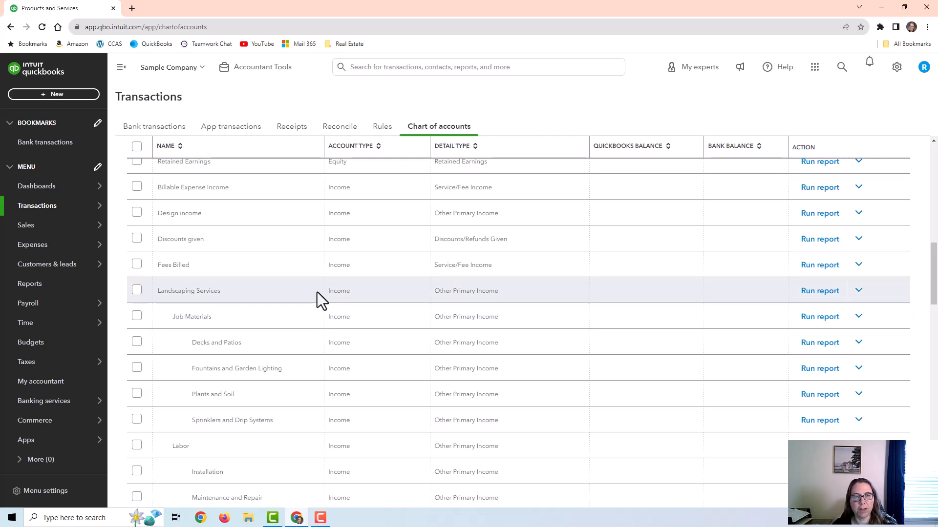
{"action": "left_click", "coordinate": [858, 213]}
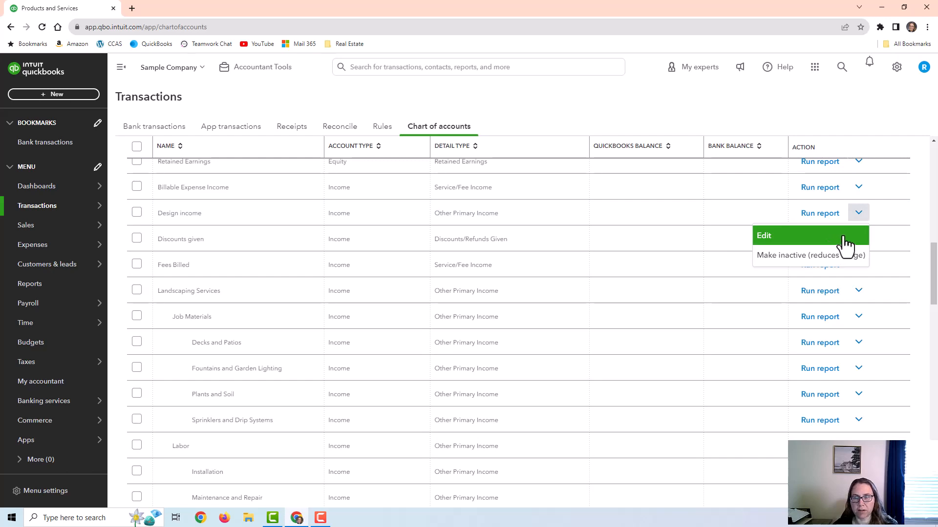
Begin a new Income account saved under Income, with Service/Fee Income as its tax form section.
{"action": "scroll", "coordinate": [896, 214], "scroll_direction": "up", "scroll_amount": 10}
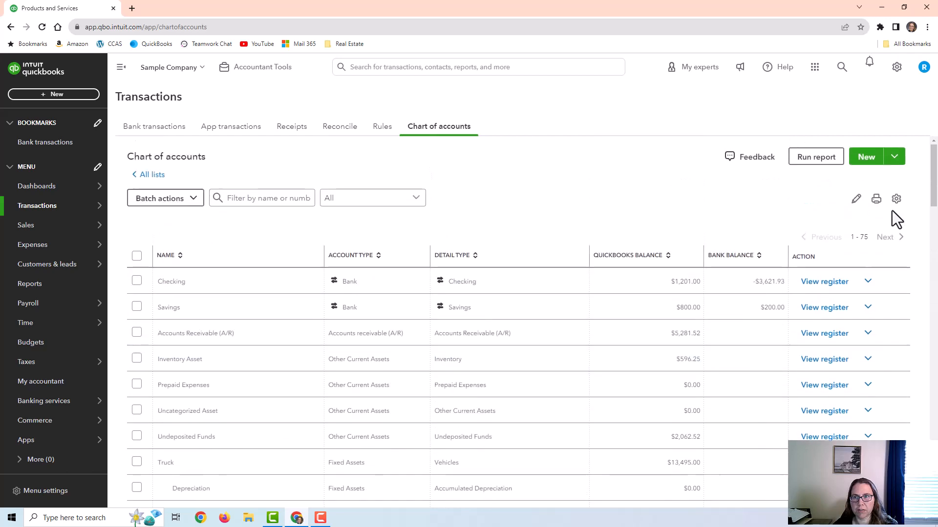
{"action": "left_click", "coordinate": [864, 157]}
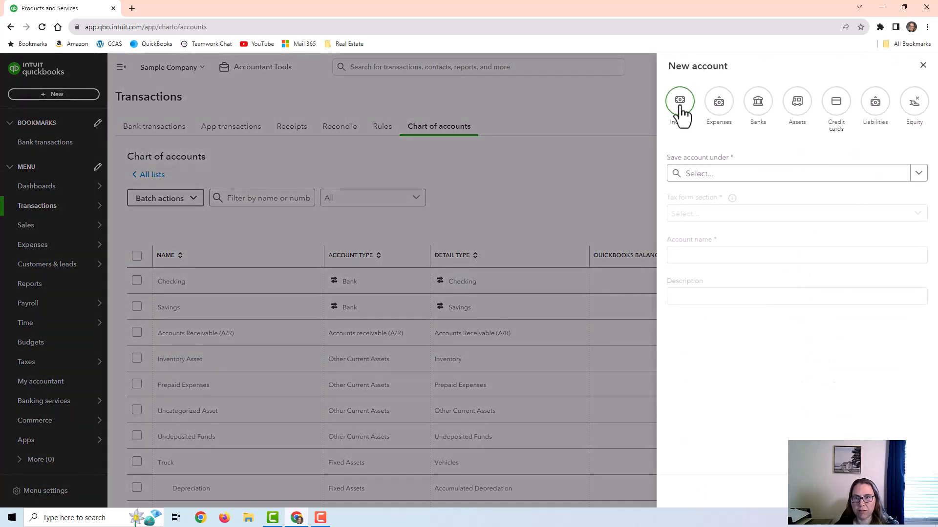
{"action": "left_click", "coordinate": [680, 114]}
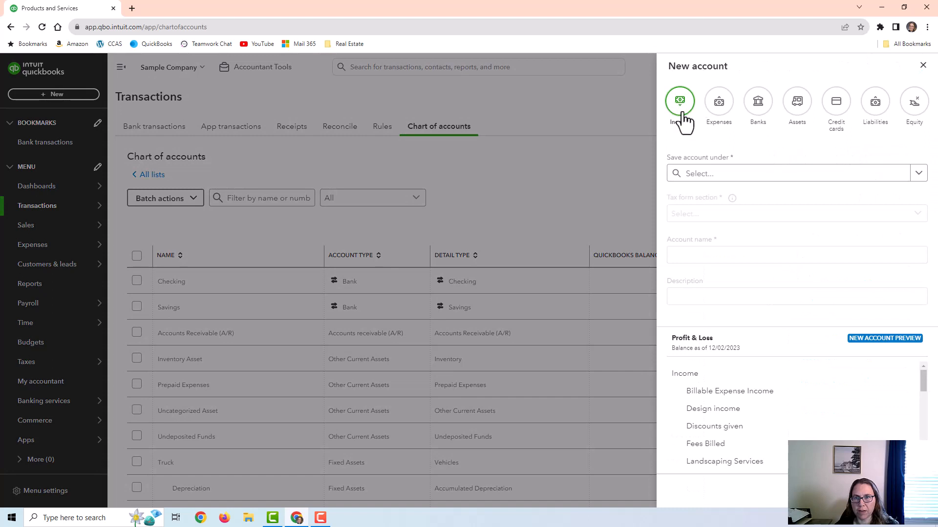
{"action": "left_click", "coordinate": [710, 176]}
{"action": "left_click", "coordinate": [711, 195]}
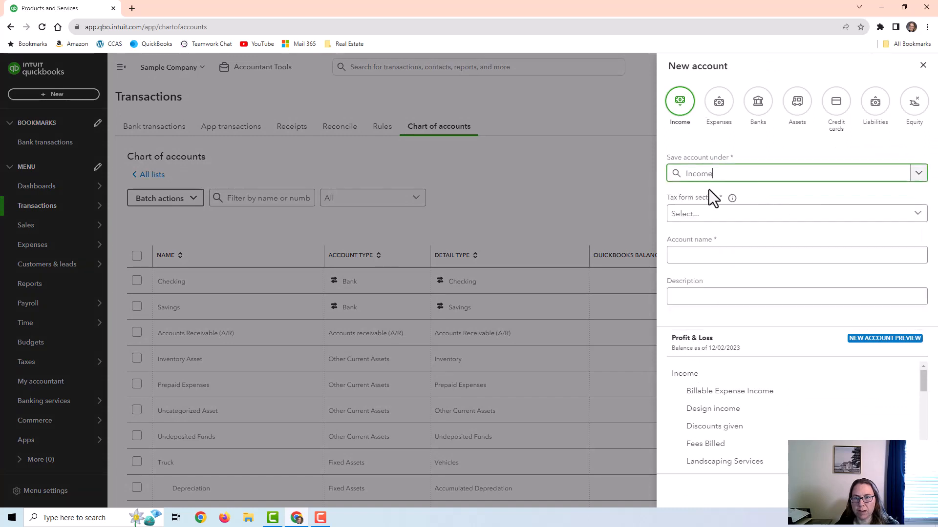
{"action": "left_click", "coordinate": [708, 215]}
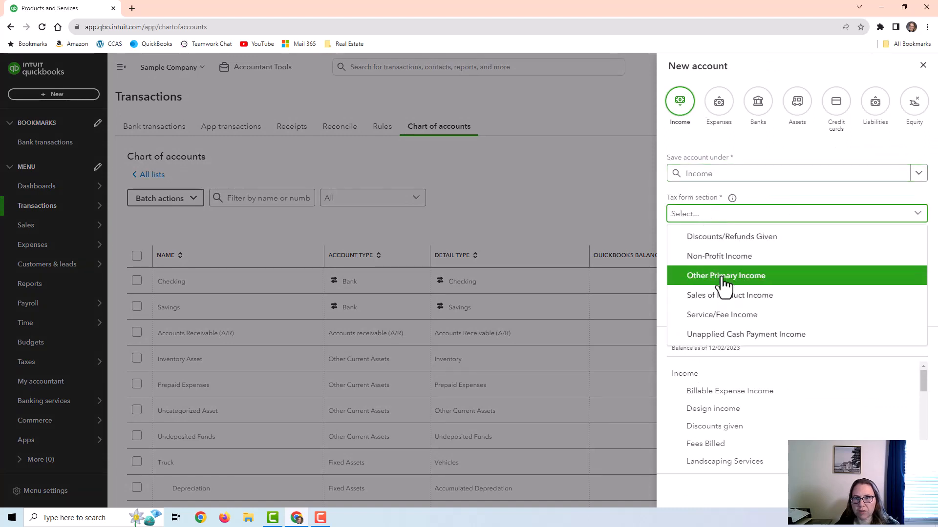
{"action": "left_click", "coordinate": [752, 318]}
{"action": "left_click", "coordinate": [699, 254]}
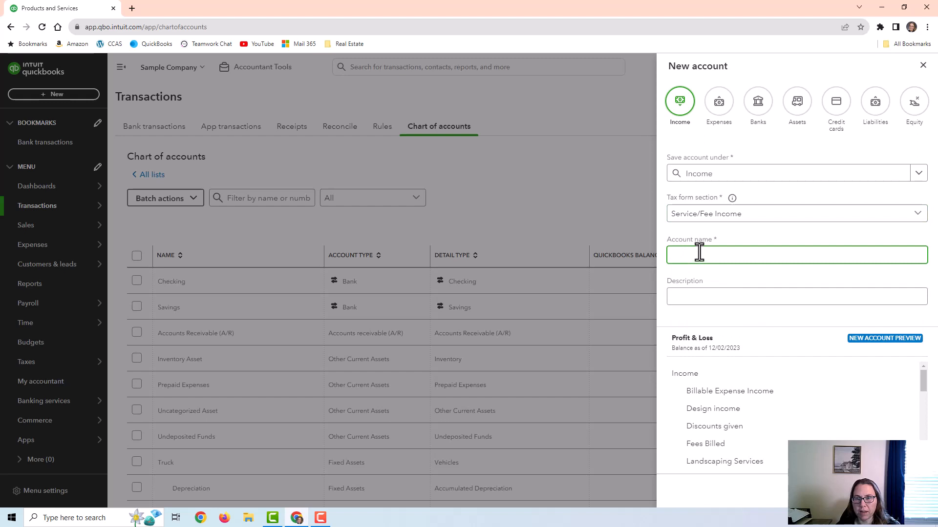
Browse the possible parent accounts, select Income again and close the new account form without saving.
{"action": "left_click", "coordinate": [918, 176]}
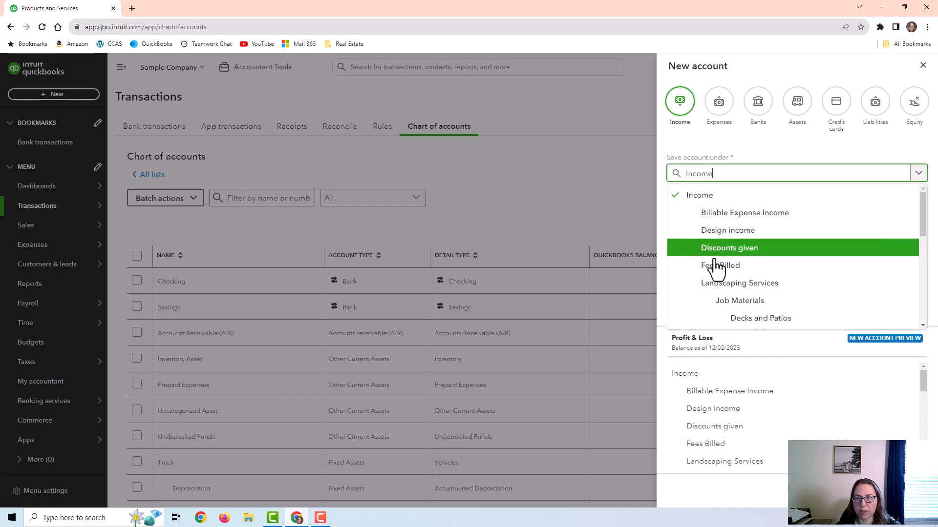
{"action": "scroll", "coordinate": [723, 259], "scroll_direction": "down", "scroll_amount": 3}
{"action": "scroll", "coordinate": [731, 251], "scroll_direction": "up", "scroll_amount": 3}
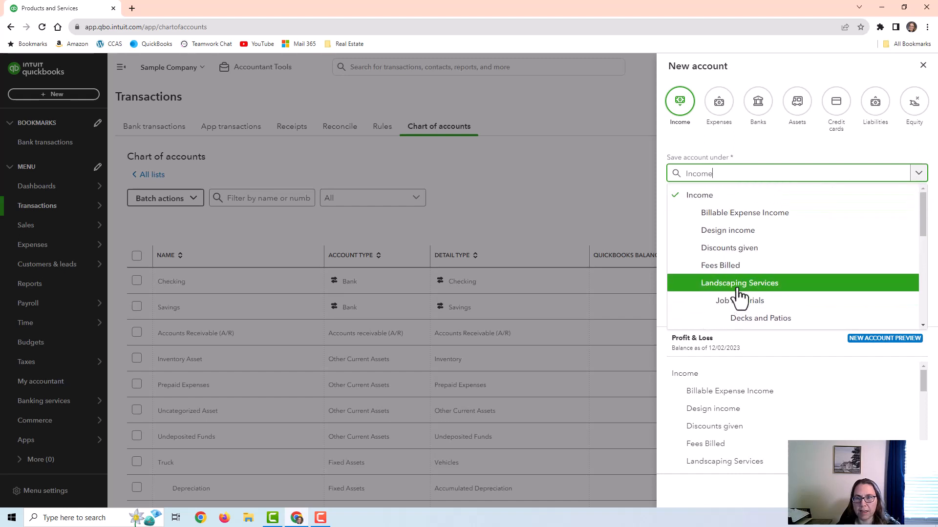
{"action": "left_click", "coordinate": [698, 200]}
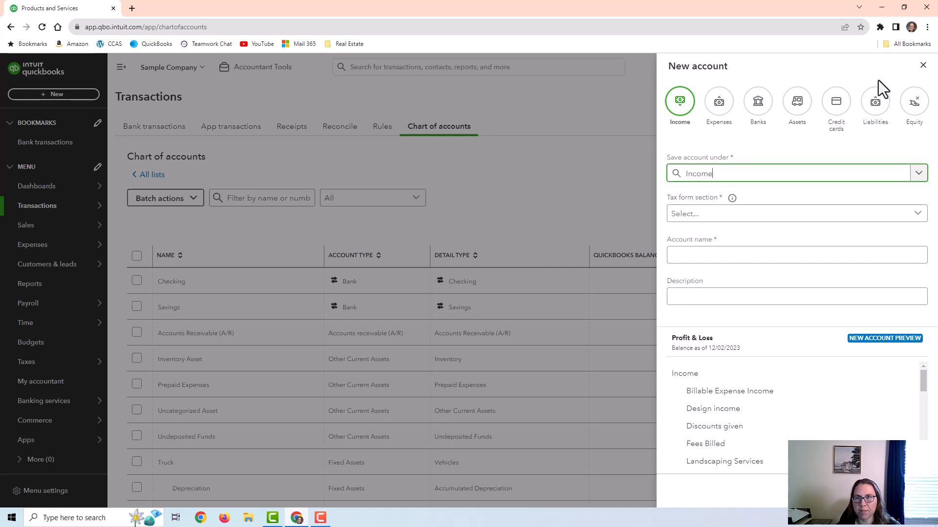
{"action": "left_click", "coordinate": [922, 66]}
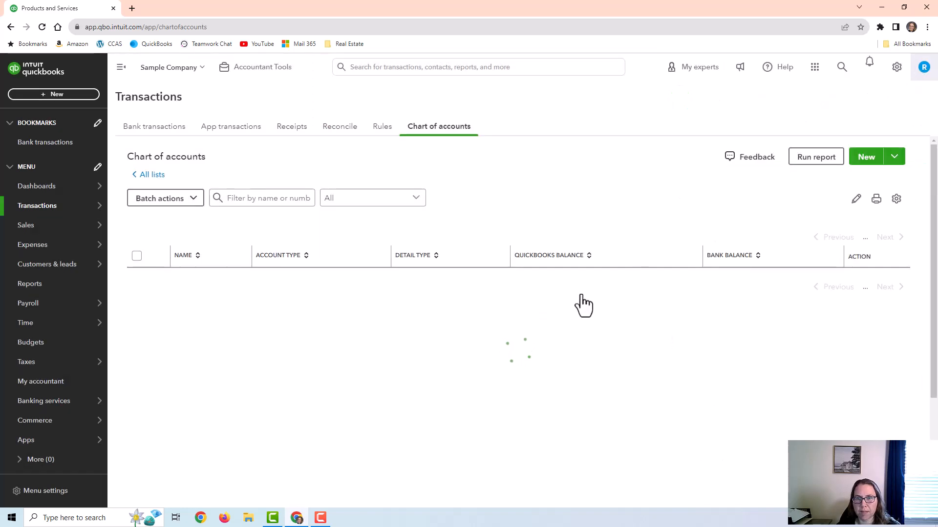
Review the income accounts, then examine the Bills and expenses options in the account settings, including billable expense tracking, and close the settings.
{"action": "scroll", "coordinate": [581, 280], "scroll_direction": "down", "scroll_amount": 10}
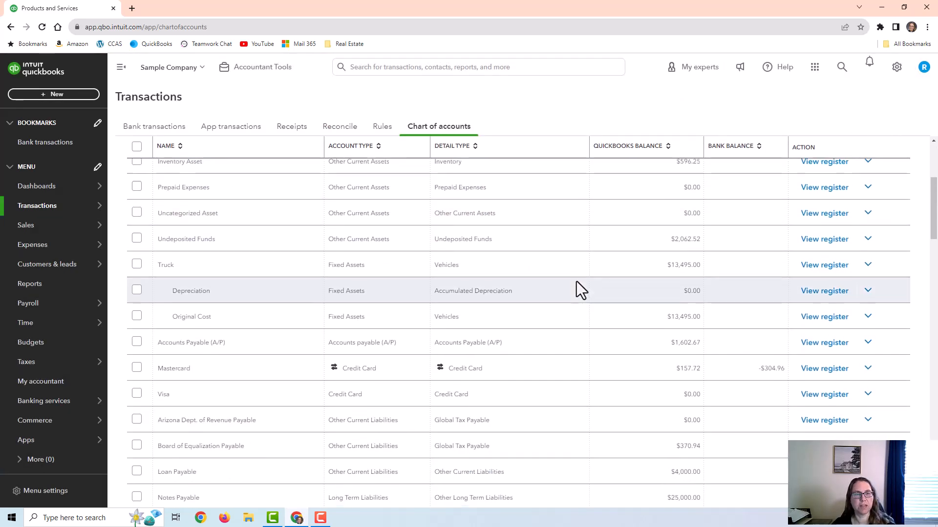
{"action": "scroll", "coordinate": [574, 276], "scroll_direction": "down", "scroll_amount": 6}
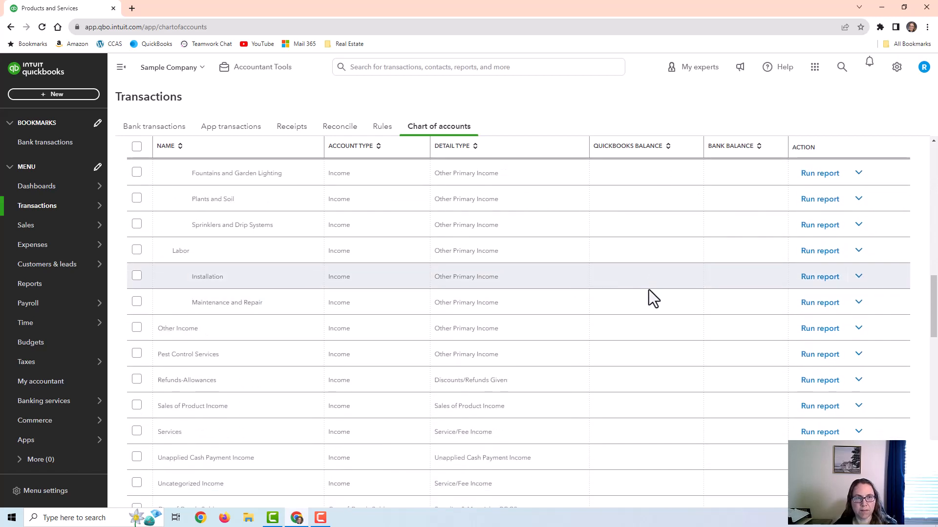
{"action": "scroll", "coordinate": [647, 289], "scroll_direction": "up", "scroll_amount": 1}
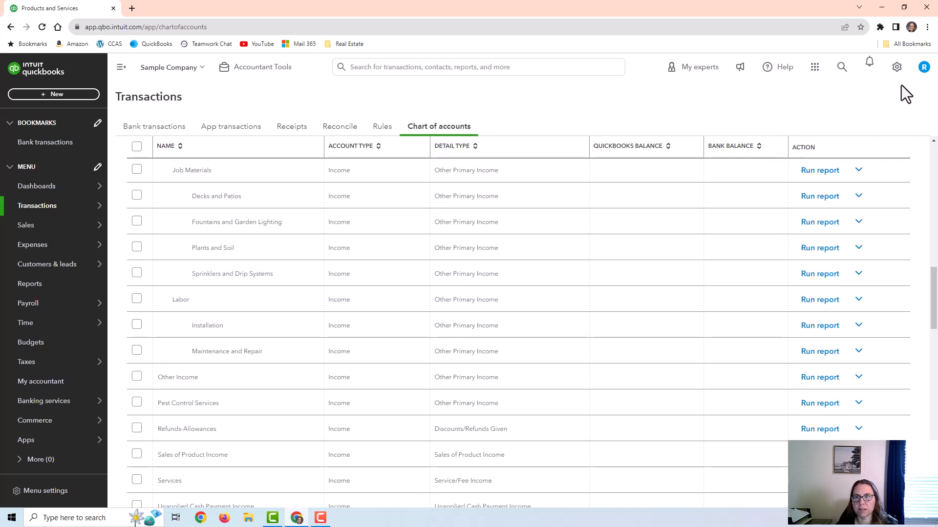
{"action": "left_click", "coordinate": [897, 68]}
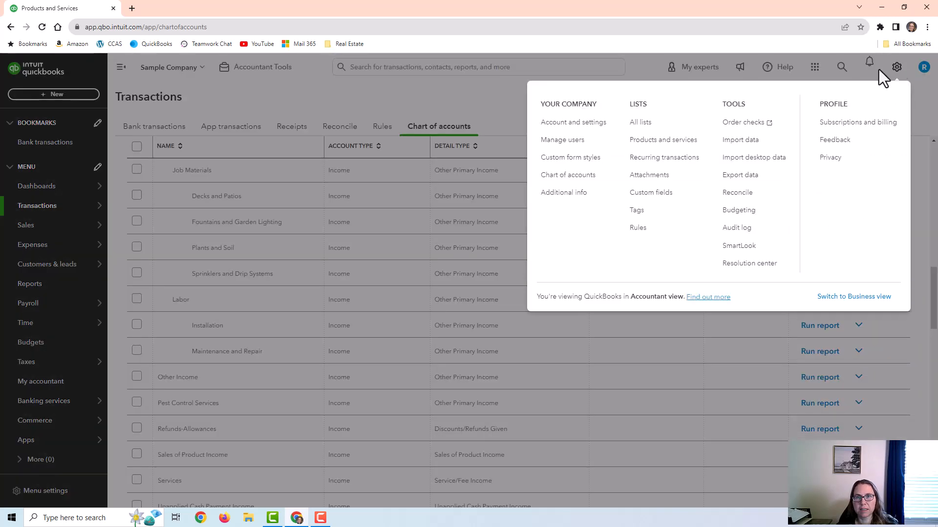
{"action": "left_click", "coordinate": [581, 125]}
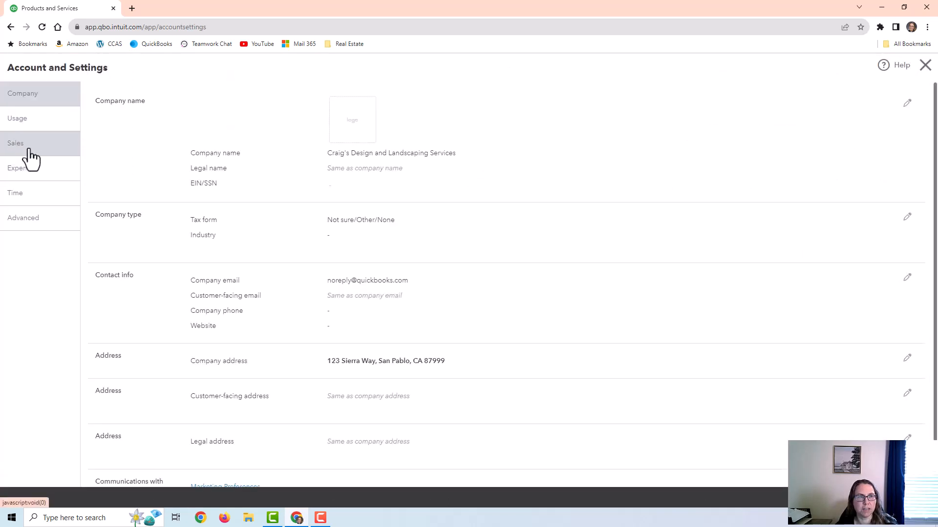
{"action": "left_click", "coordinate": [29, 157]}
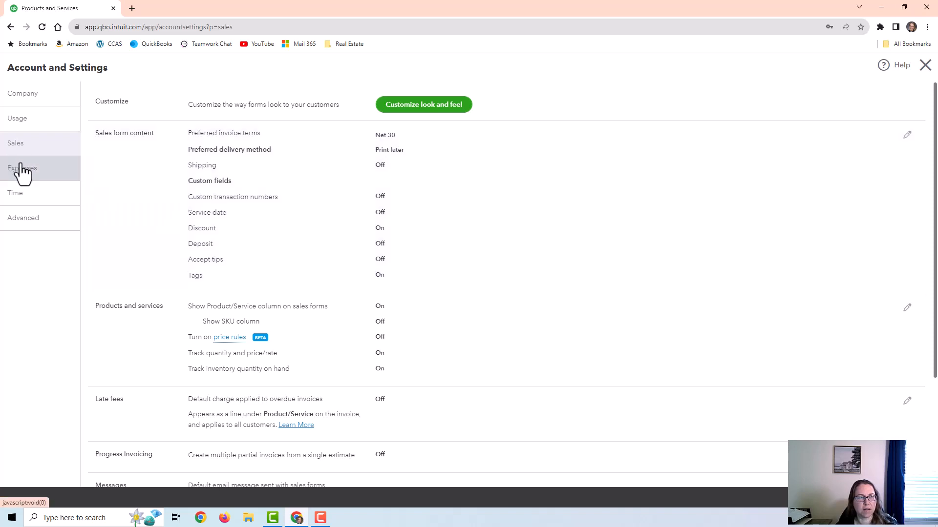
{"action": "left_click", "coordinate": [22, 168]}
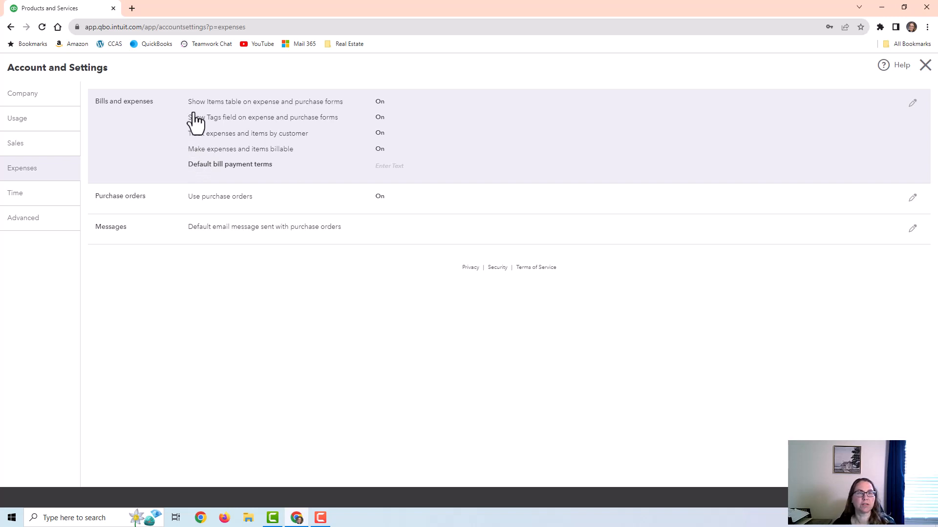
{"action": "left_click", "coordinate": [233, 124]}
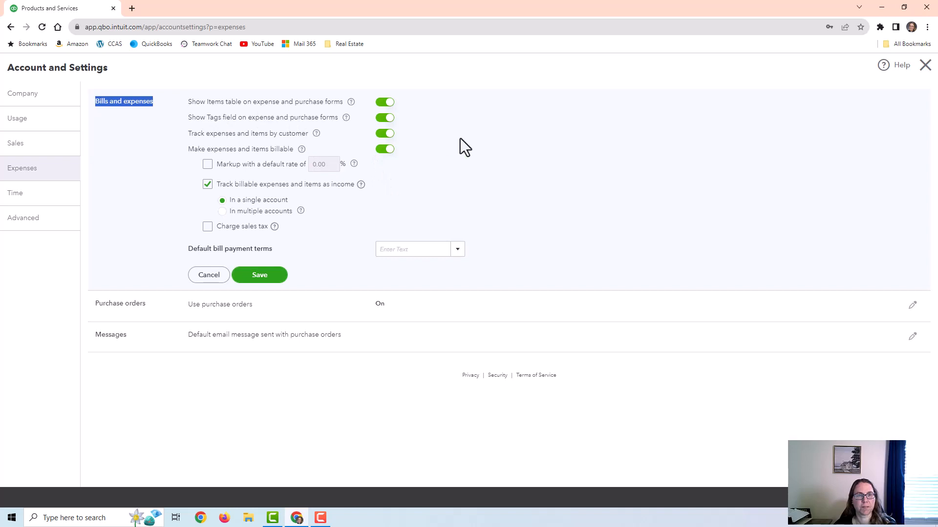
{"action": "left_click", "coordinate": [925, 65]}
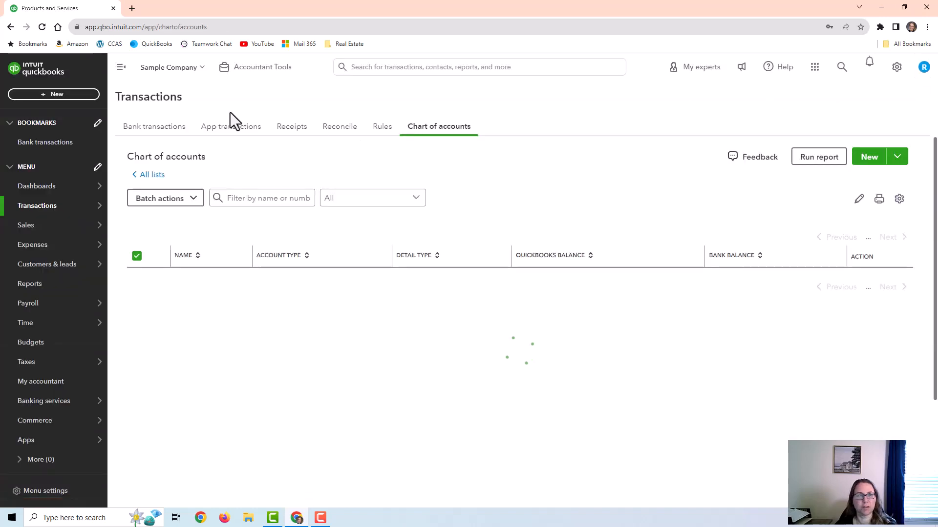
Mark the first category line of a new expense as billable to Amy's Bird Sanctuary, and leave the form without saving.
{"action": "left_click", "coordinate": [54, 95]}
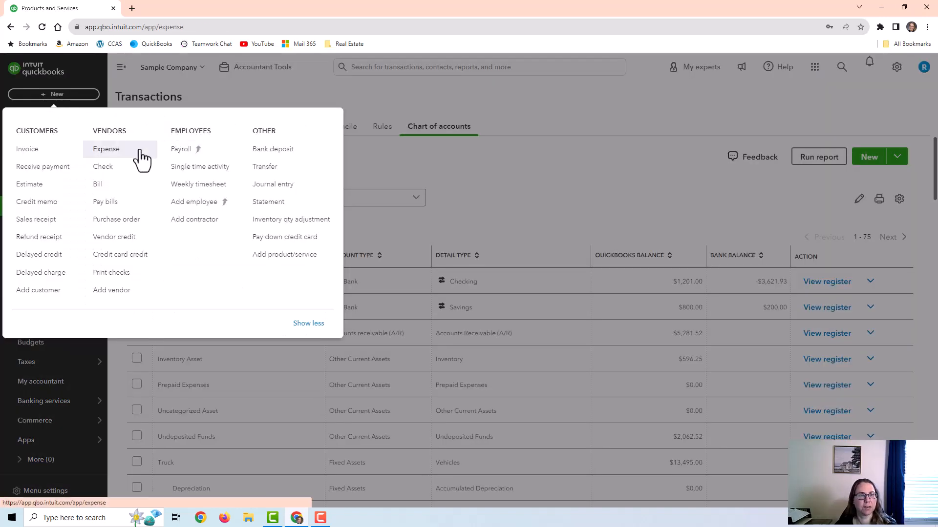
{"action": "left_click", "coordinate": [139, 151]}
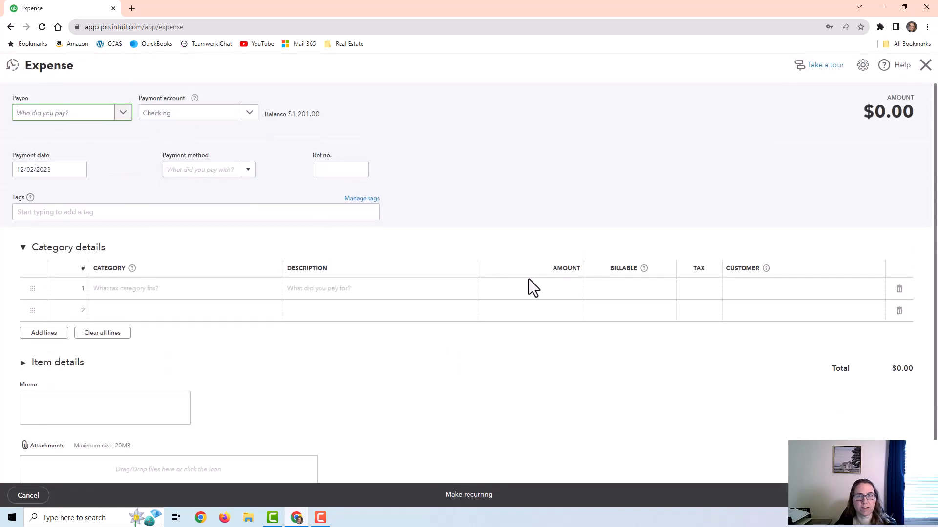
{"action": "left_click", "coordinate": [633, 293]}
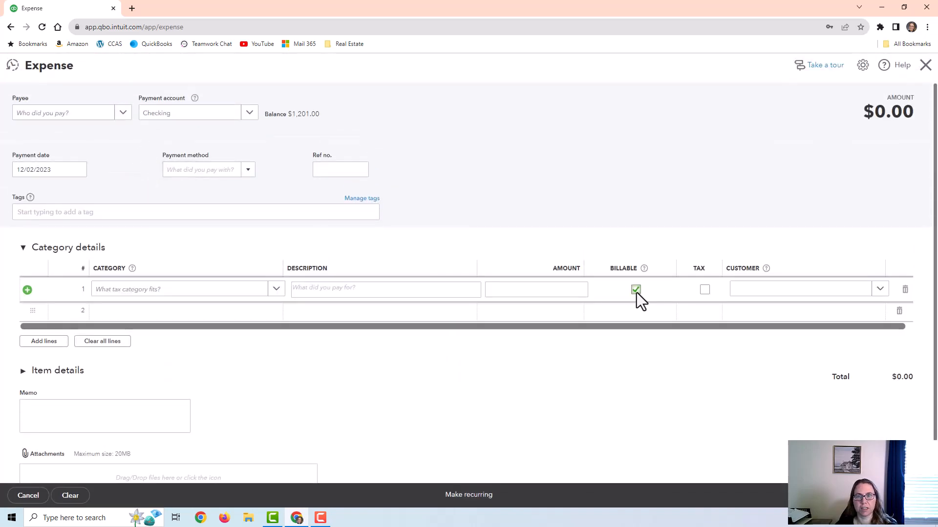
{"action": "left_click", "coordinate": [751, 291]}
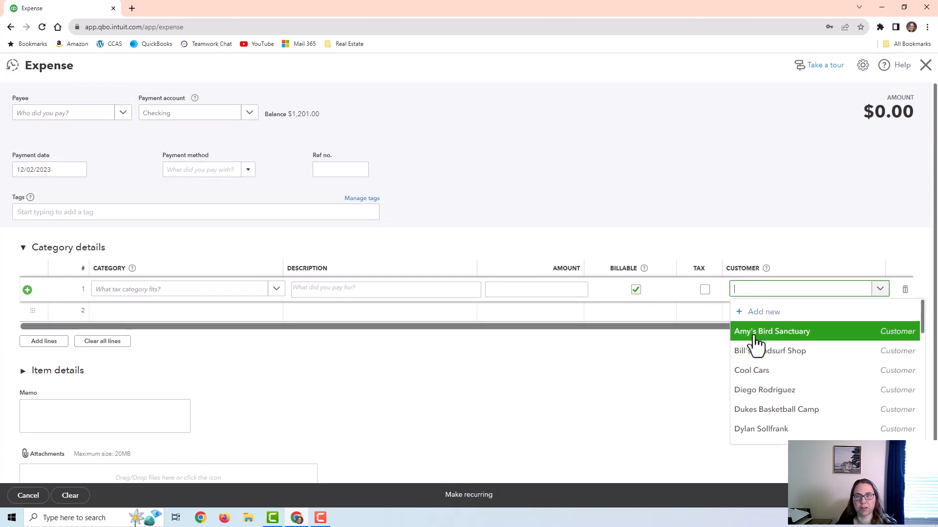
{"action": "left_click", "coordinate": [754, 337]}
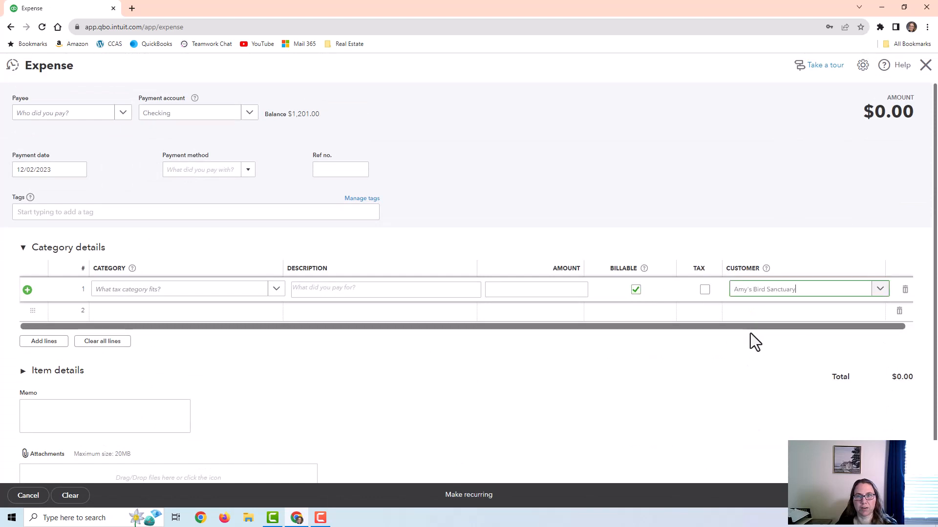
{"action": "left_click", "coordinate": [815, 295]}
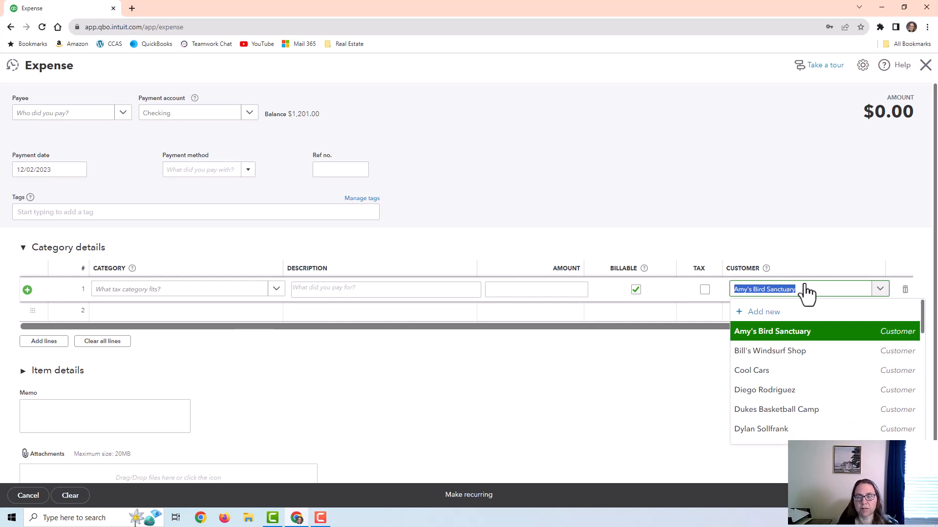
{"action": "left_click", "coordinate": [924, 65]}
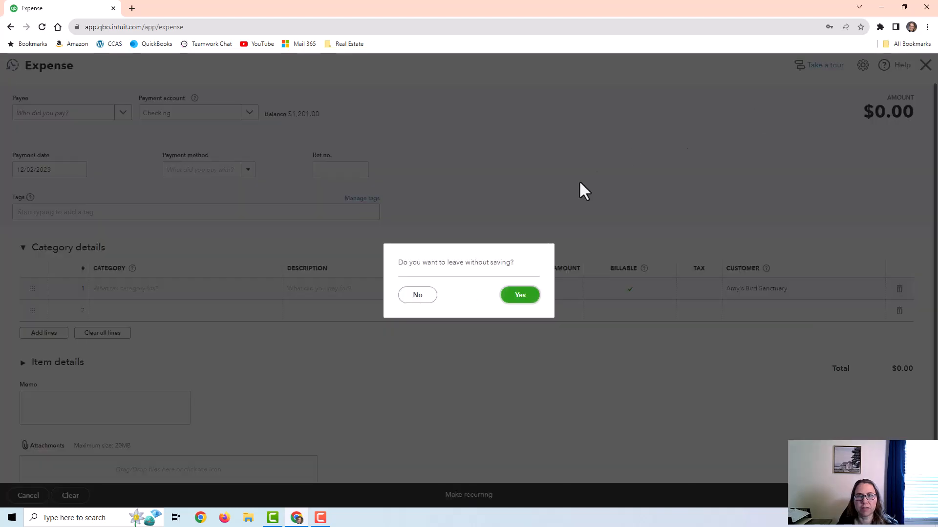
{"action": "left_click", "coordinate": [520, 296]}
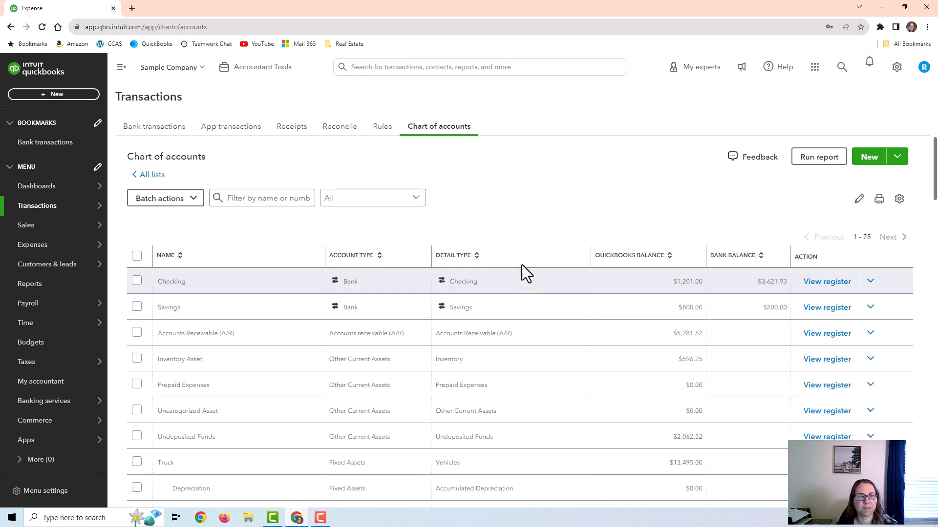
Open the Products and Services list in the Sales area and review its categories and items.
{"action": "mouse_move", "coordinate": [35, 230]}
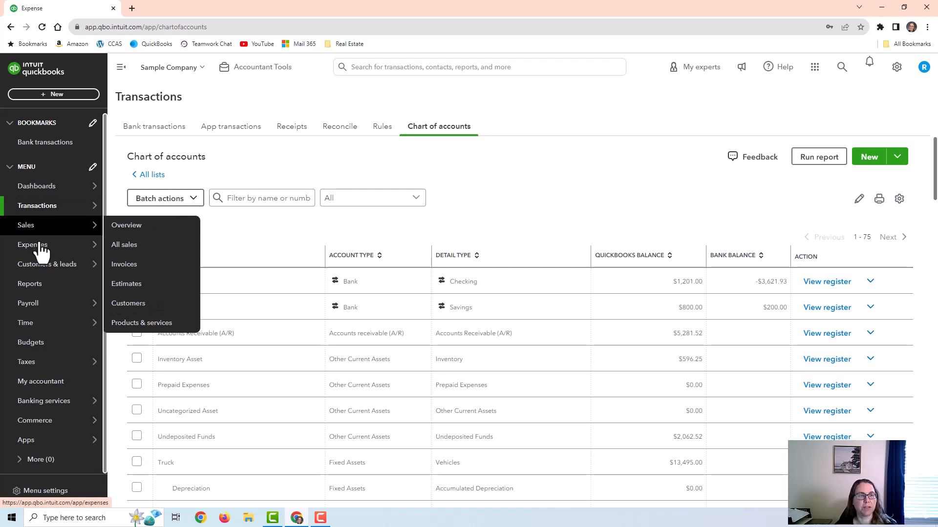
{"action": "mouse_move", "coordinate": [89, 240]}
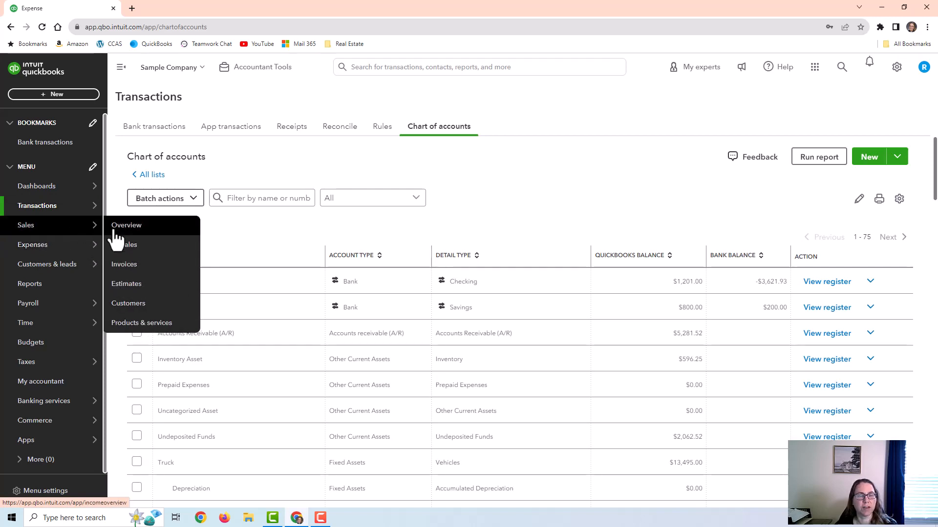
{"action": "left_click", "coordinate": [177, 324]}
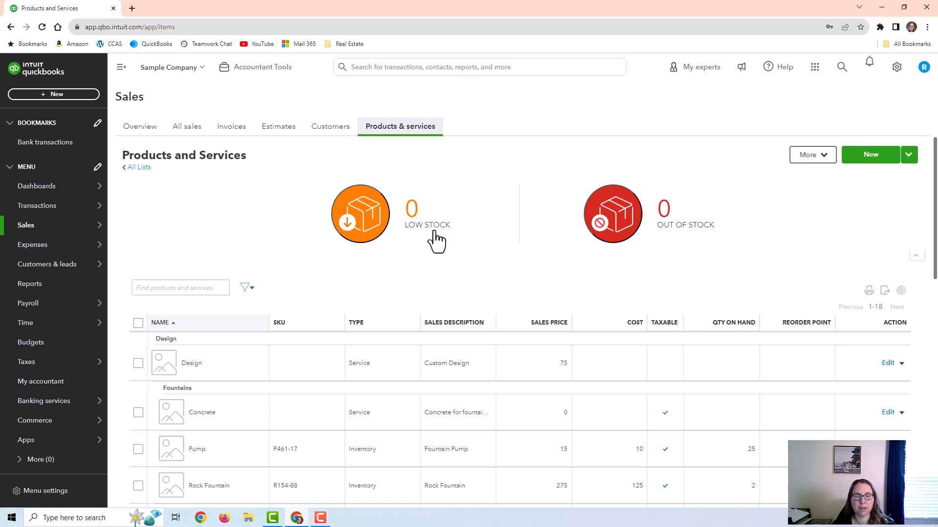
{"action": "scroll", "coordinate": [433, 241], "scroll_direction": "down", "scroll_amount": 3}
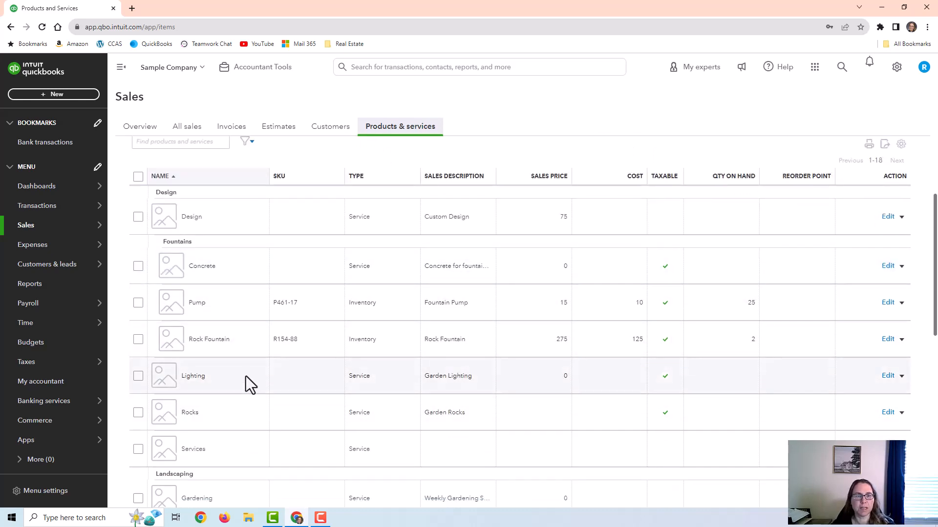
{"action": "scroll", "coordinate": [254, 376], "scroll_direction": "down", "scroll_amount": 4}
{"action": "scroll", "coordinate": [260, 350], "scroll_direction": "down", "scroll_amount": 3}
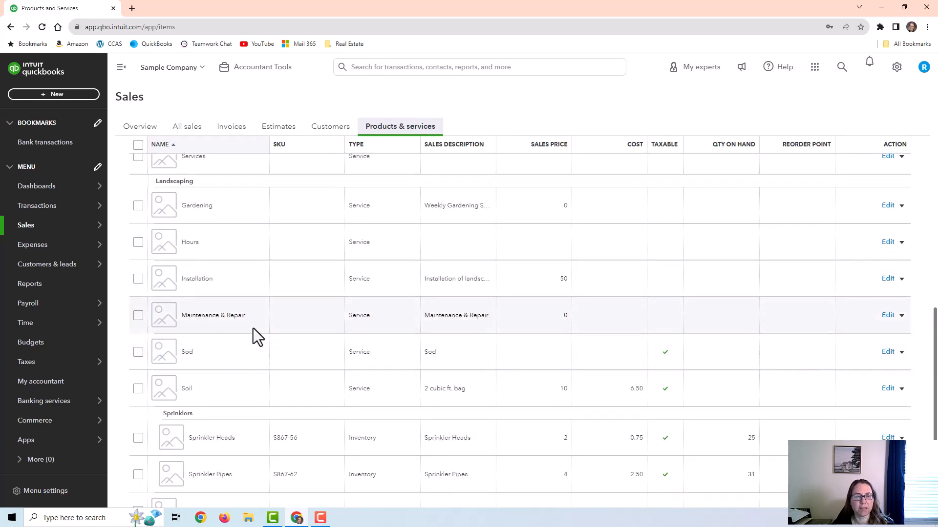
{"action": "scroll", "coordinate": [249, 357], "scroll_direction": "down", "scroll_amount": 3}
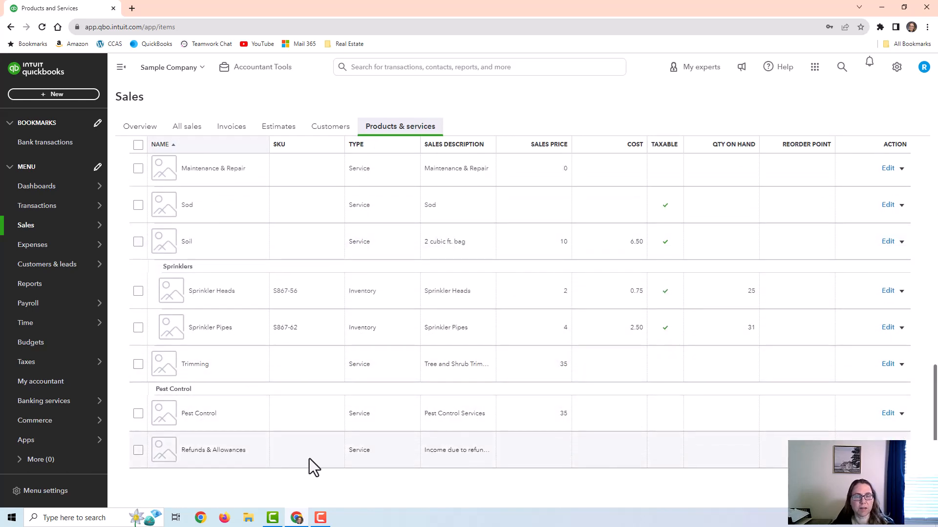
{"action": "scroll", "coordinate": [205, 265], "scroll_direction": "up", "scroll_amount": 8}
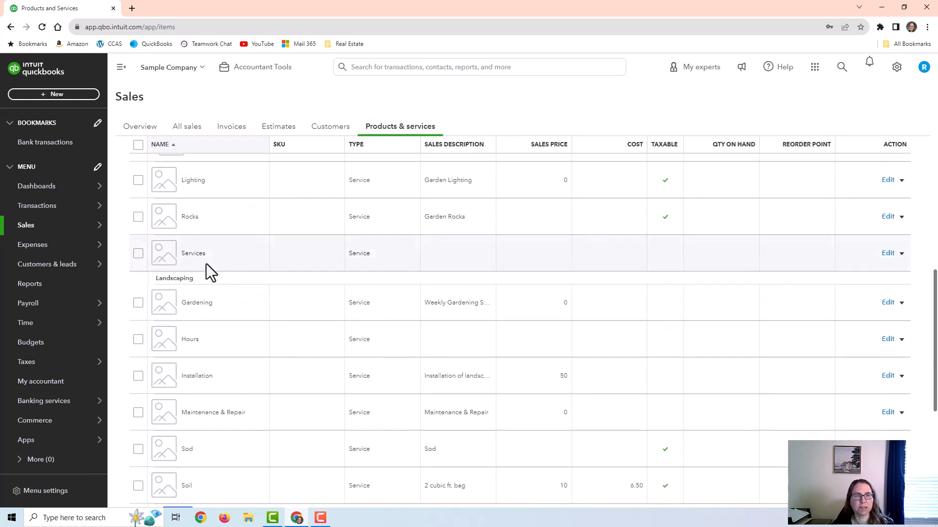
{"action": "left_click_drag", "start_coordinate": [155, 425], "coordinate": [231, 412]}
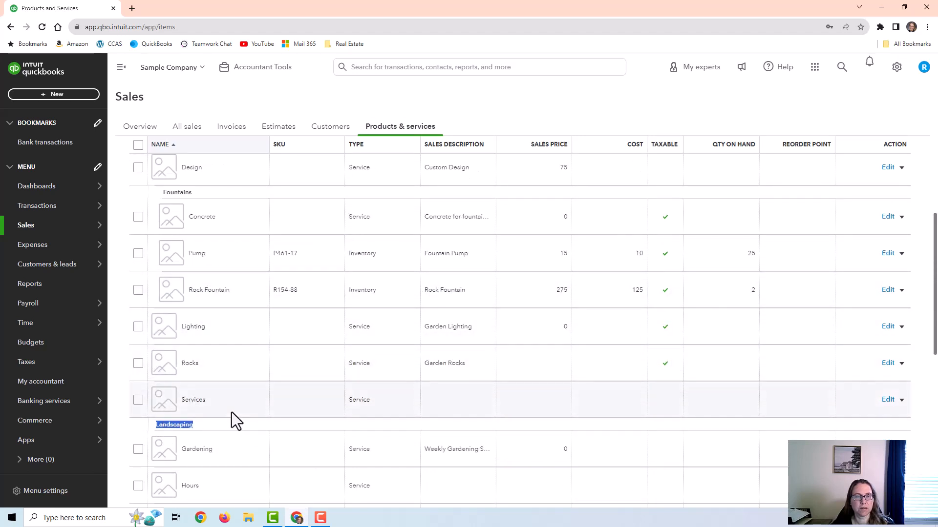
{"action": "scroll", "coordinate": [481, 231], "scroll_direction": "up", "scroll_amount": 3}
{"action": "scroll", "coordinate": [441, 226], "scroll_direction": "down", "scroll_amount": 2}
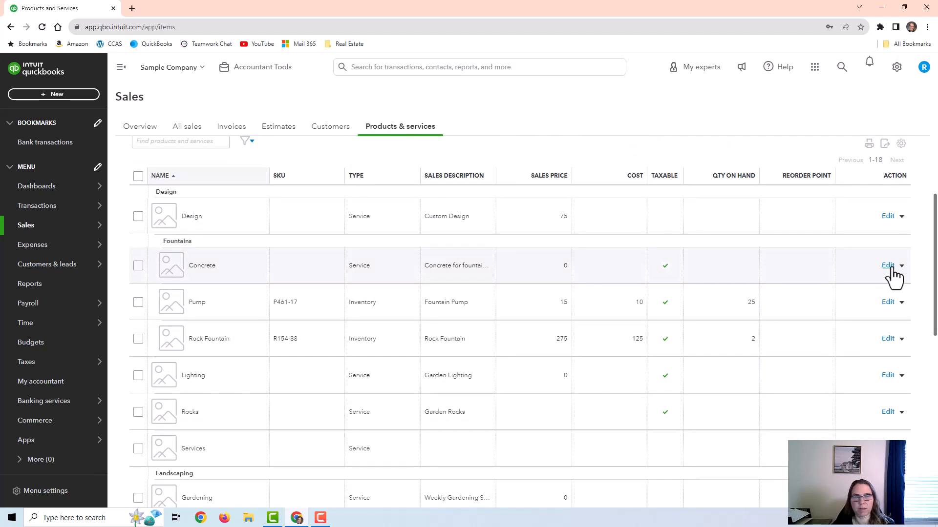
{"action": "scroll", "coordinate": [886, 274], "scroll_direction": "up", "scroll_amount": 2}
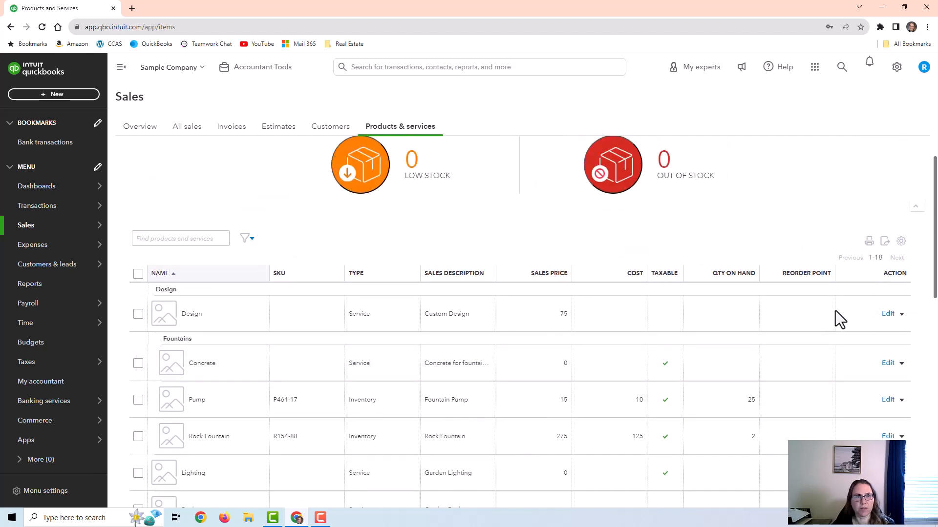
View the category choices for the Design service, then review how the remaining items are grouped by category.
{"action": "left_click", "coordinate": [887, 314]}
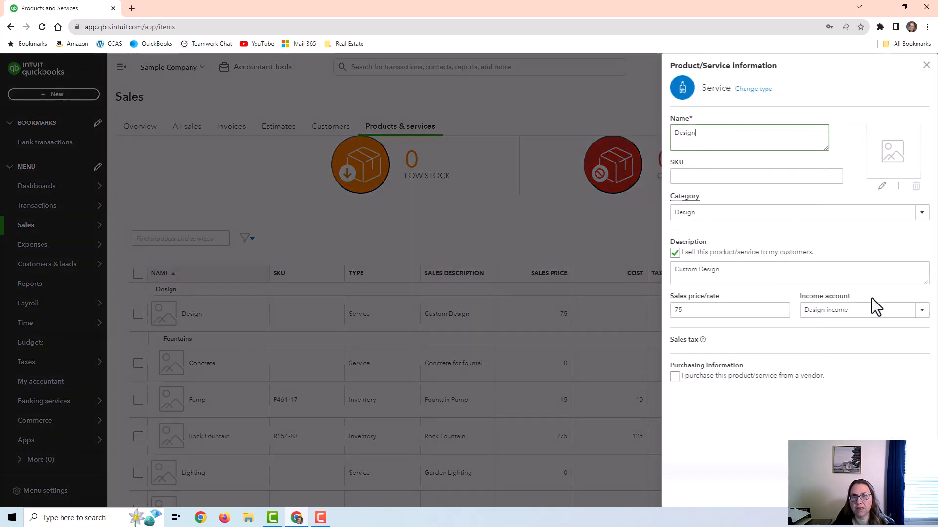
{"action": "left_click", "coordinate": [921, 213]}
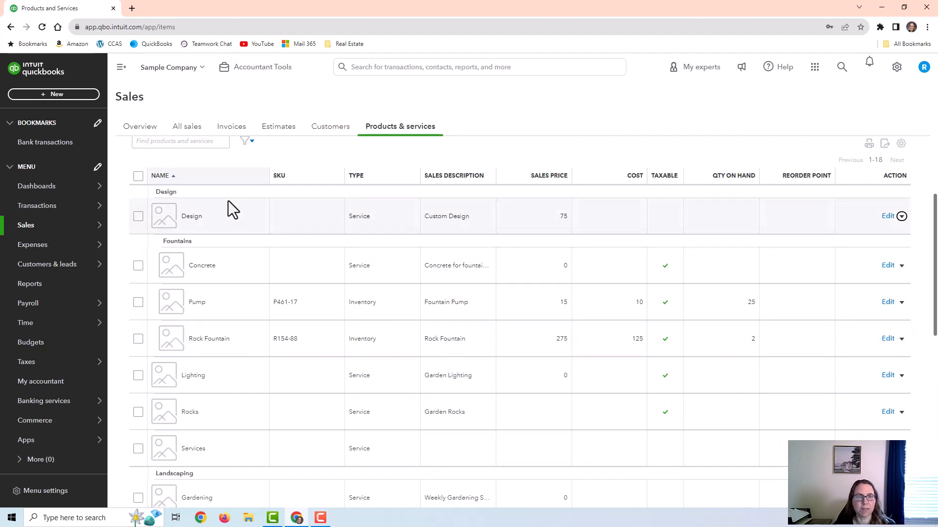
{"action": "scroll", "coordinate": [244, 378], "scroll_direction": "down", "scroll_amount": 4}
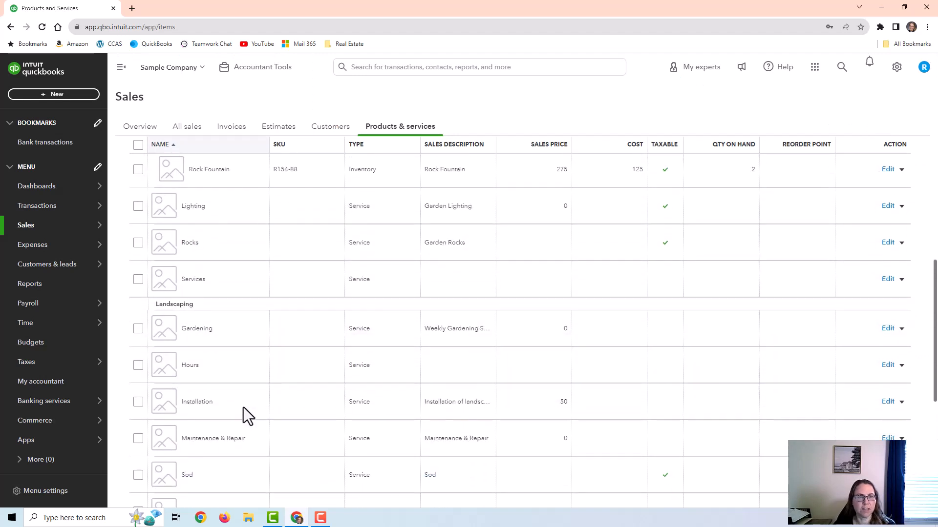
{"action": "scroll", "coordinate": [243, 417], "scroll_direction": "down", "scroll_amount": 3}
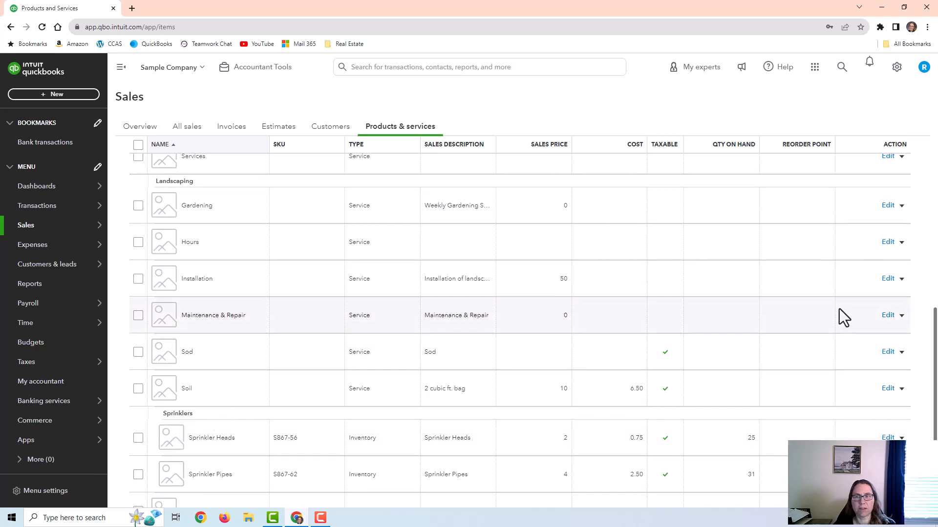
{"action": "scroll", "coordinate": [839, 309], "scroll_direction": "up", "scroll_amount": 10}
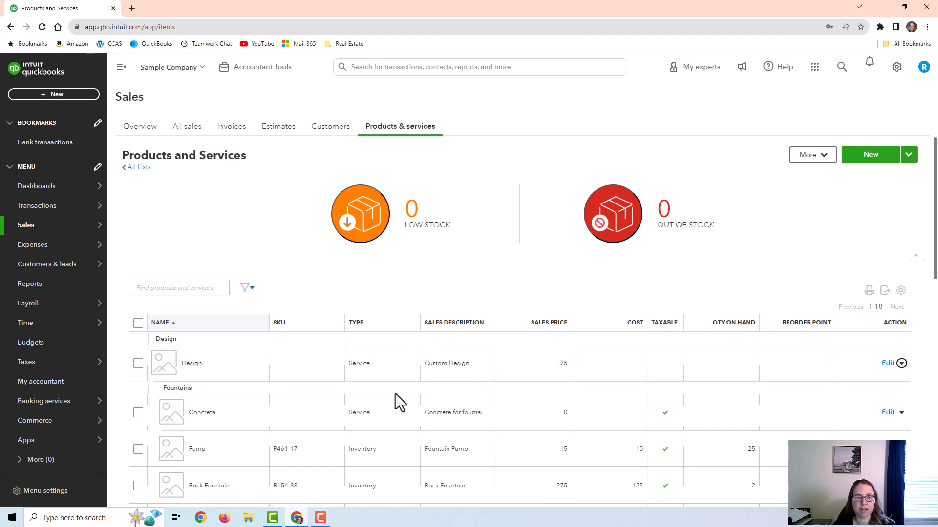
{"action": "scroll", "coordinate": [371, 396], "scroll_direction": "down", "scroll_amount": 2}
{"action": "scroll", "coordinate": [779, 255], "scroll_direction": "up", "scroll_amount": 2}
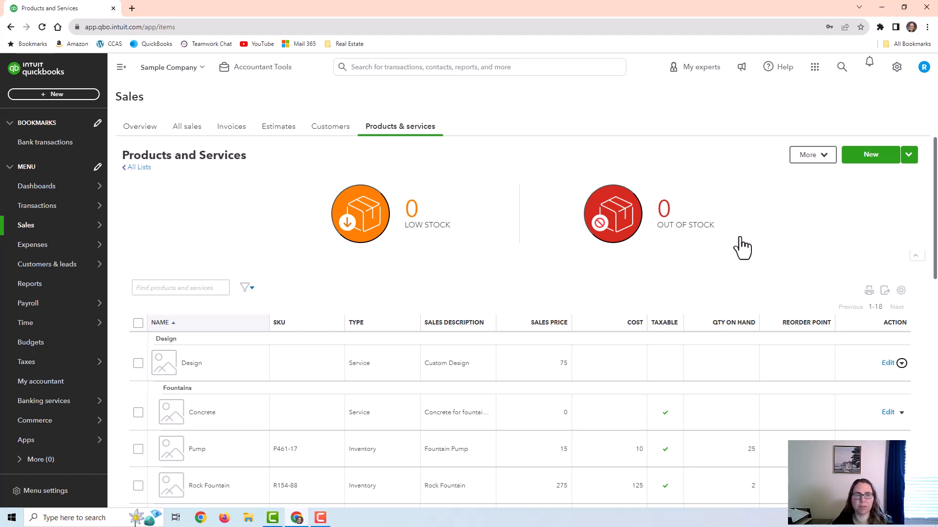
Examine the Design service's sales price and the accounts available as its income account, and close its details without saving.
{"action": "scroll", "coordinate": [659, 394], "scroll_direction": "down", "scroll_amount": 1}
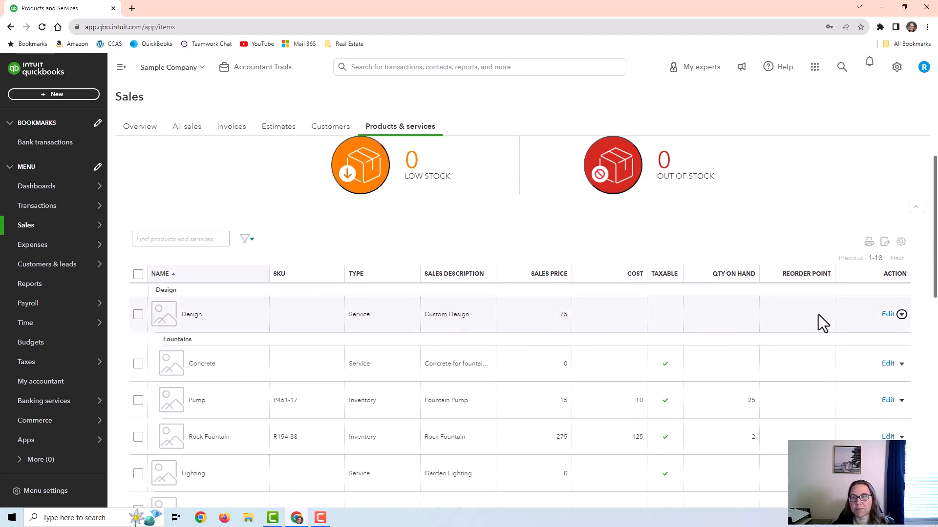
{"action": "left_click", "coordinate": [888, 315]}
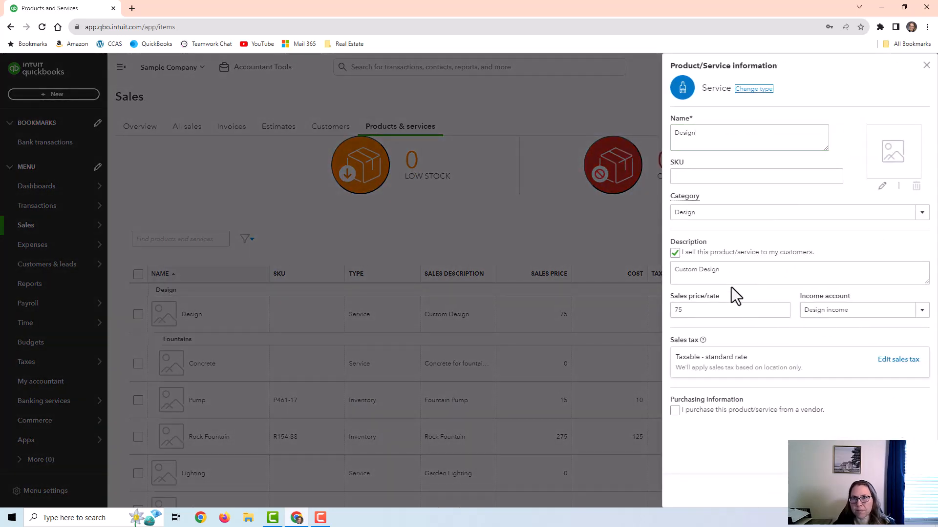
{"action": "double_click", "coordinate": [684, 310]}
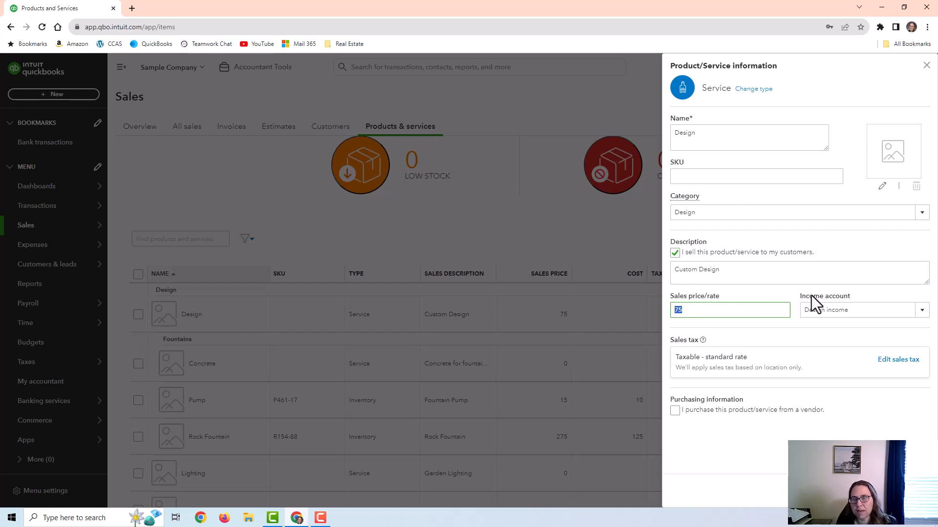
{"action": "key", "text": "Tab"}
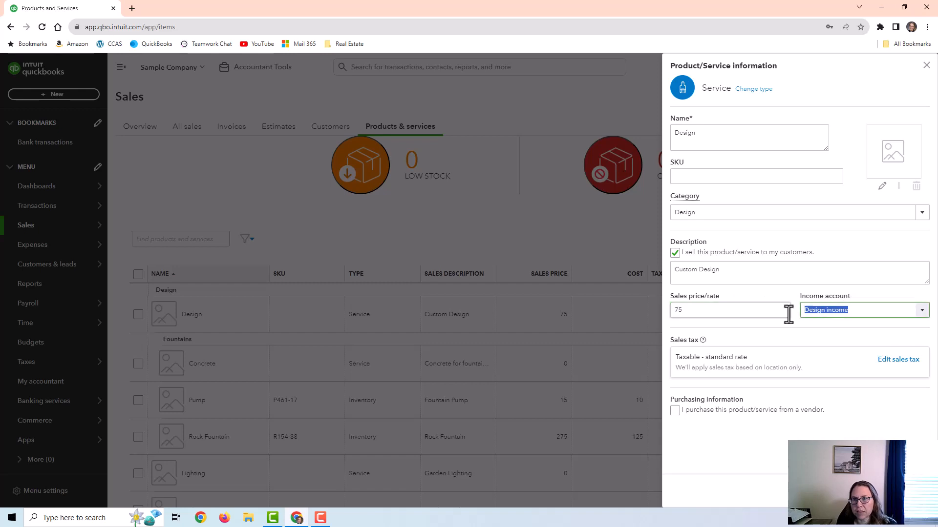
{"action": "left_click", "coordinate": [916, 315]}
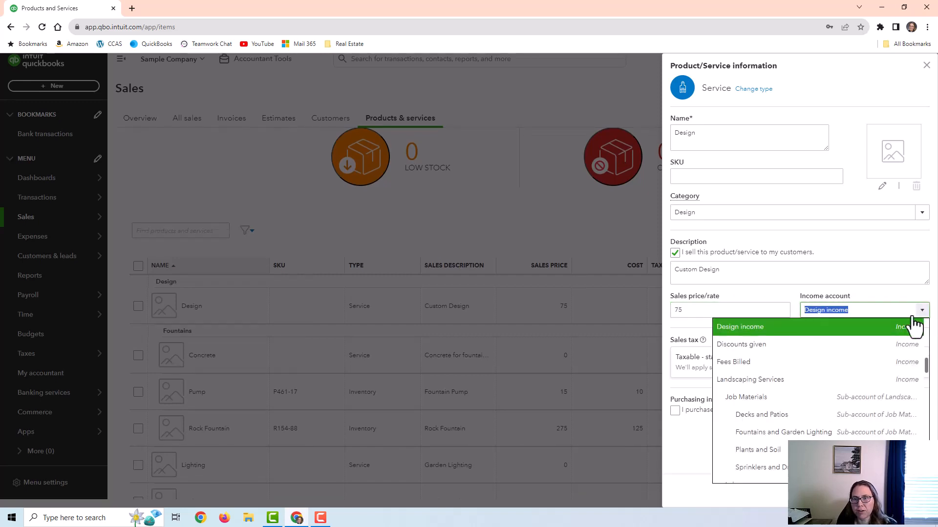
{"action": "scroll", "coordinate": [797, 384], "scroll_direction": "up", "scroll_amount": 3}
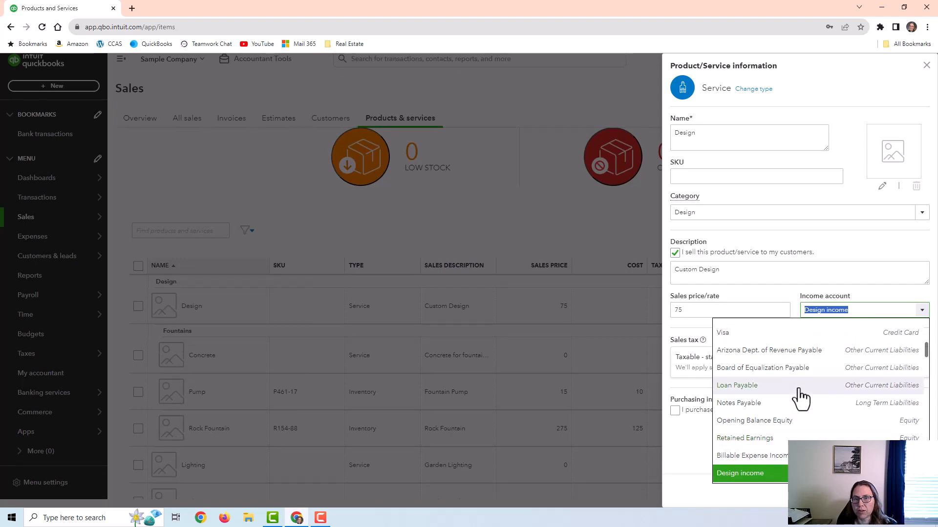
{"action": "left_click", "coordinate": [854, 191]}
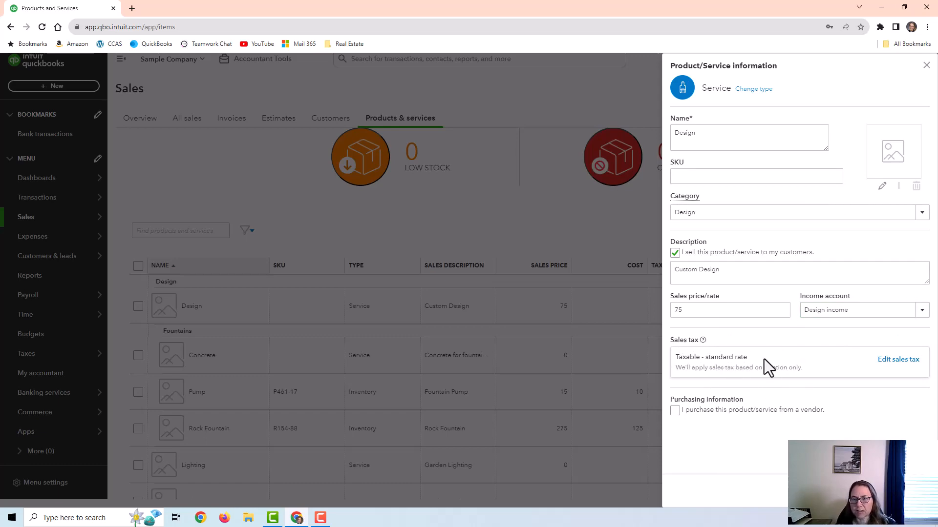
{"action": "left_click", "coordinate": [926, 65]}
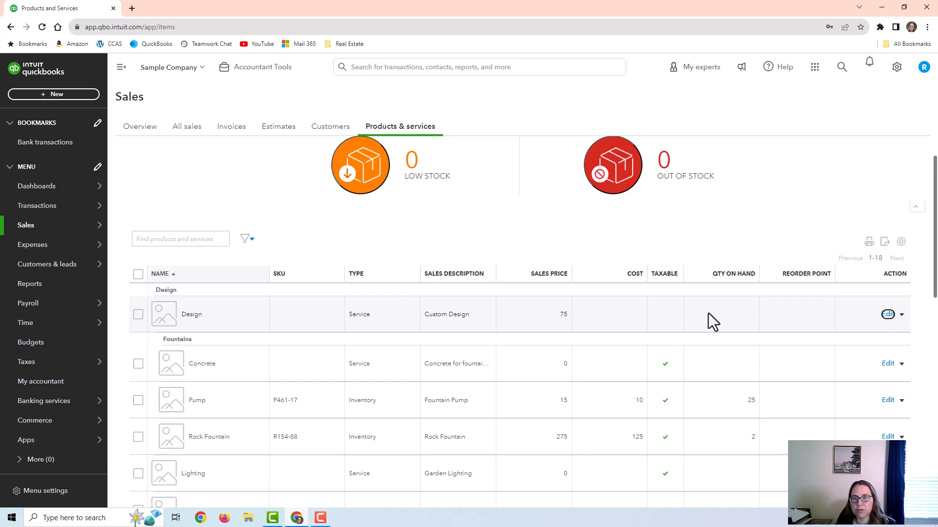
Save the Design service with Taxable - standard rate sales tax, then reopen it and make it nontaxable again.
{"action": "left_click", "coordinate": [885, 316]}
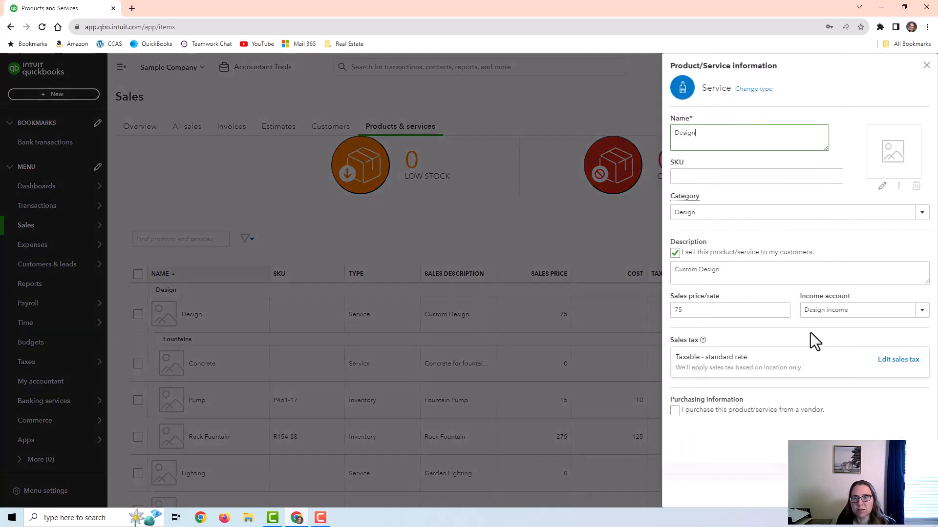
{"action": "left_click", "coordinate": [893, 491]}
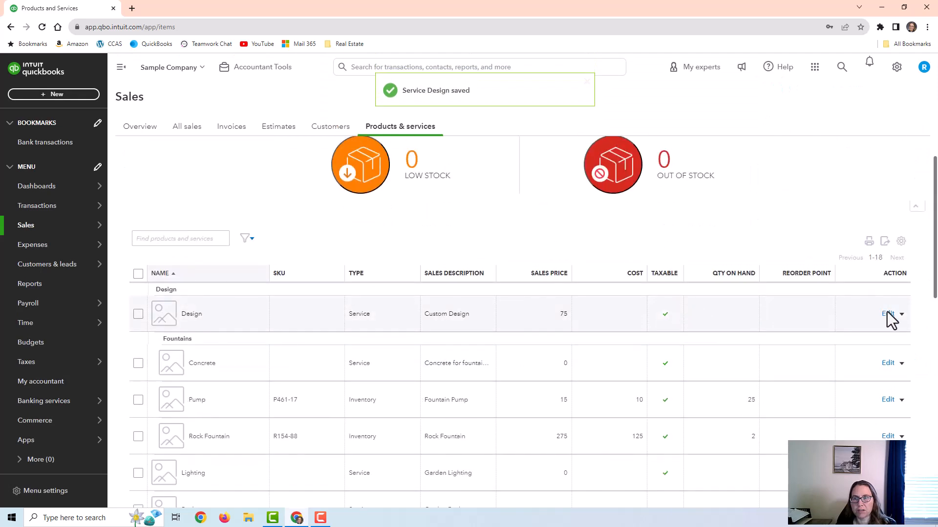
{"action": "left_click", "coordinate": [888, 314]}
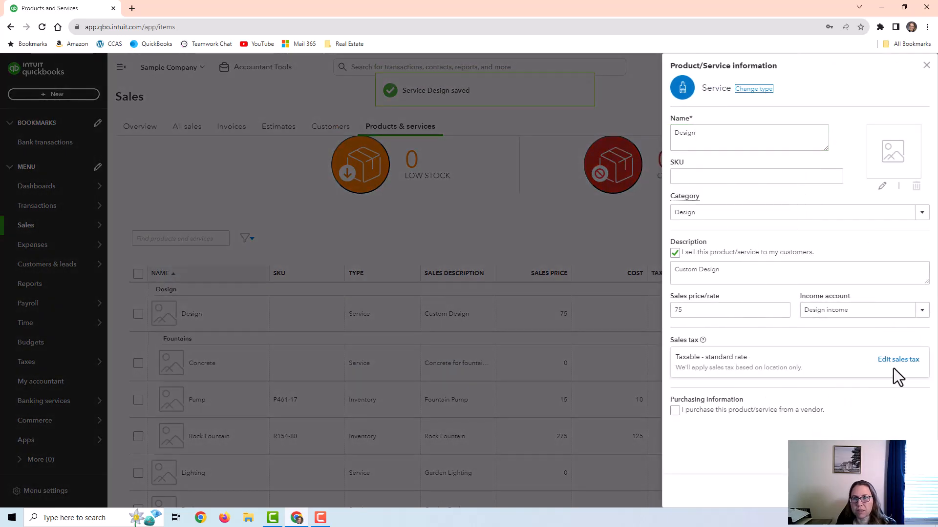
{"action": "left_click", "coordinate": [893, 360]}
{"action": "left_click", "coordinate": [676, 396]}
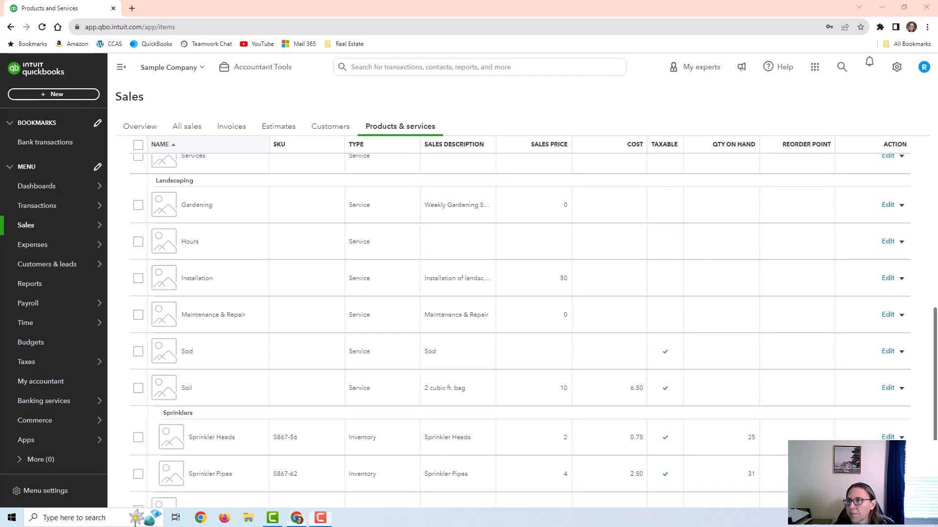
Examine the item types and the fields of a new Inventory item, and close the form without saving.
{"action": "scroll", "coordinate": [599, 214], "scroll_direction": "up", "scroll_amount": 3}
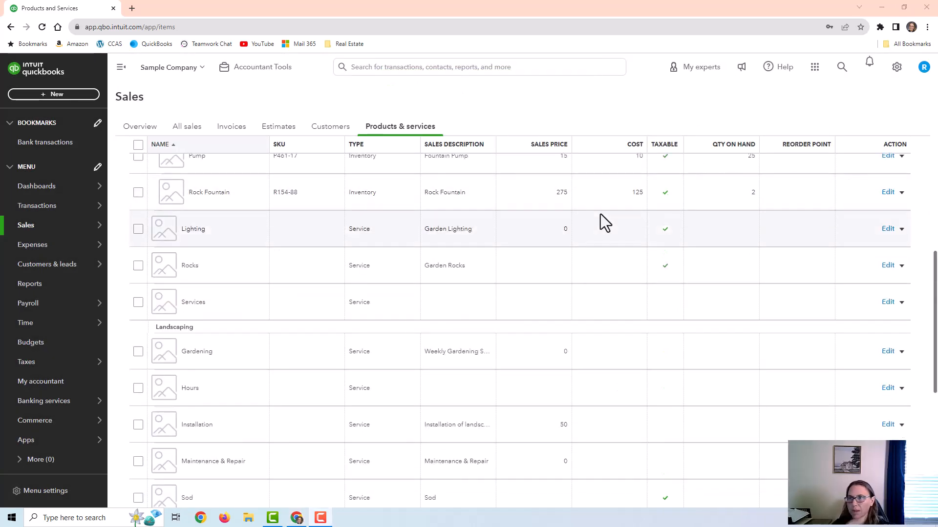
{"action": "scroll", "coordinate": [577, 265], "scroll_direction": "up", "scroll_amount": 6}
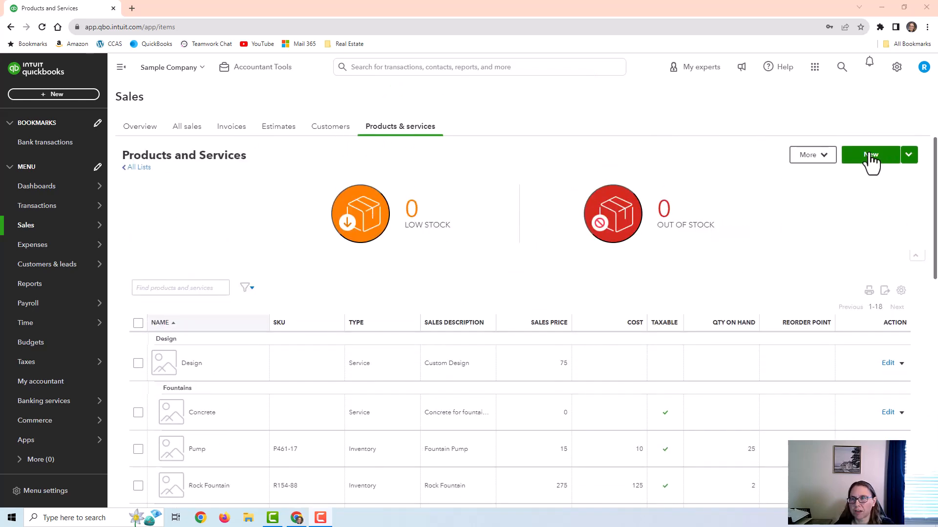
{"action": "left_click", "coordinate": [871, 161]}
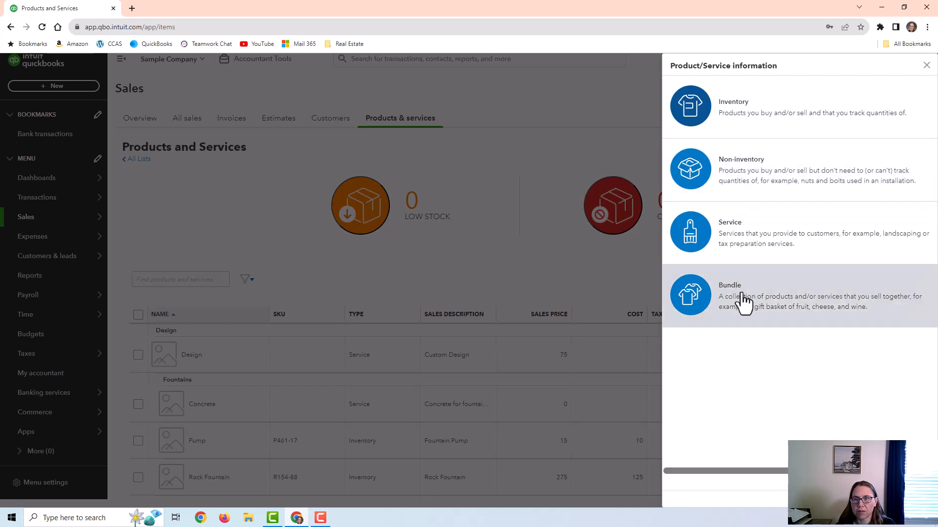
{"action": "left_click", "coordinate": [755, 113]}
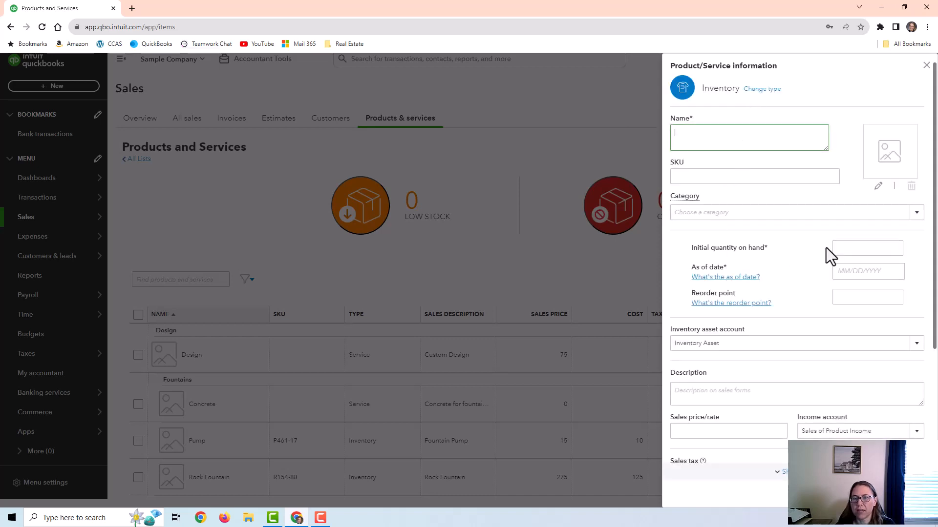
{"action": "left_click", "coordinate": [925, 67]}
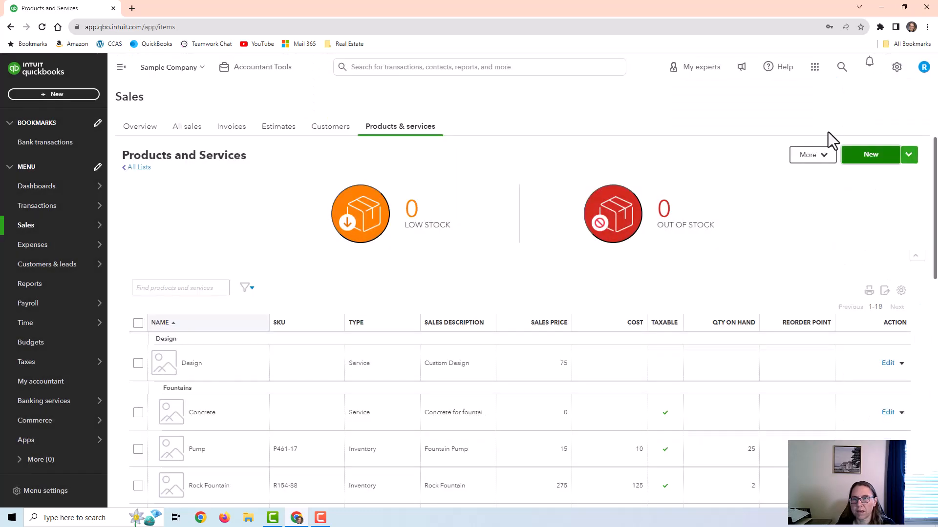
Start a new Service item named Debris Removal and assign it to the Landscaping category.
{"action": "left_click", "coordinate": [863, 157]}
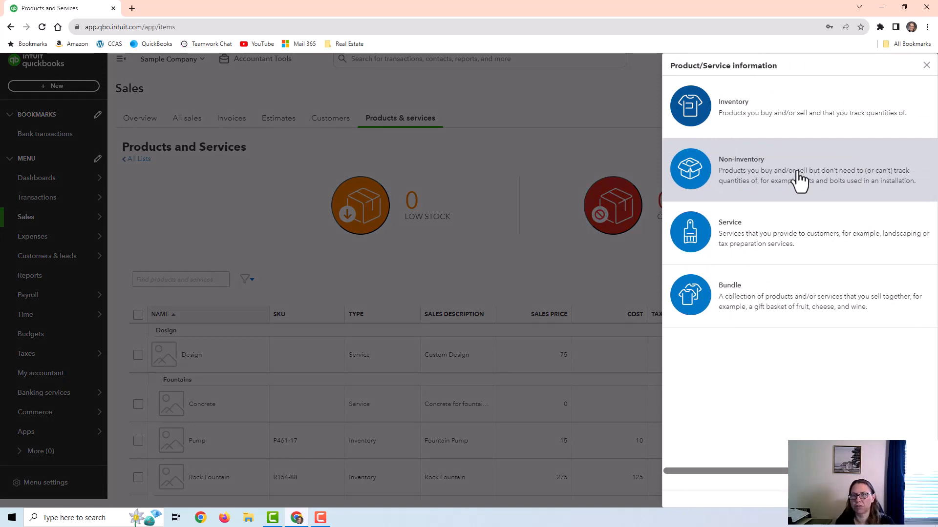
{"action": "left_click", "coordinate": [773, 240]}
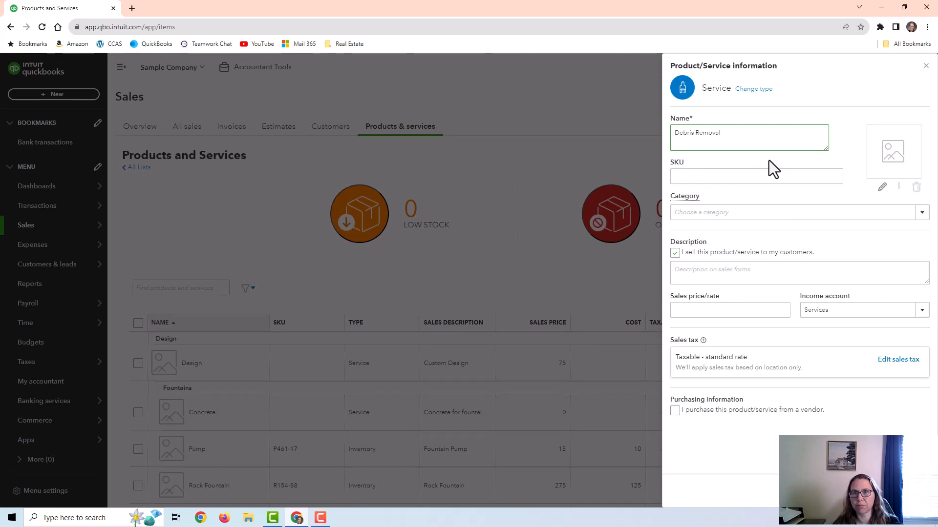
{"action": "left_click", "coordinate": [920, 213]}
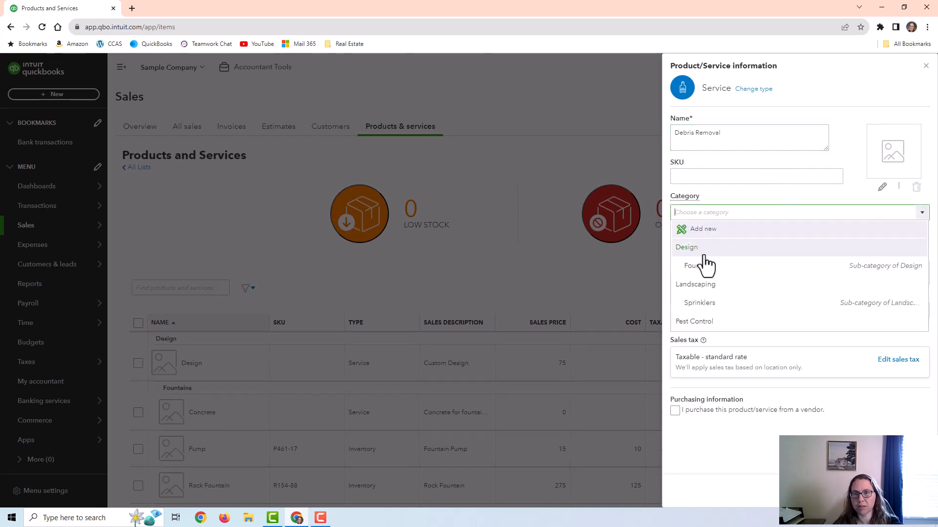
{"action": "left_click", "coordinate": [717, 289]}
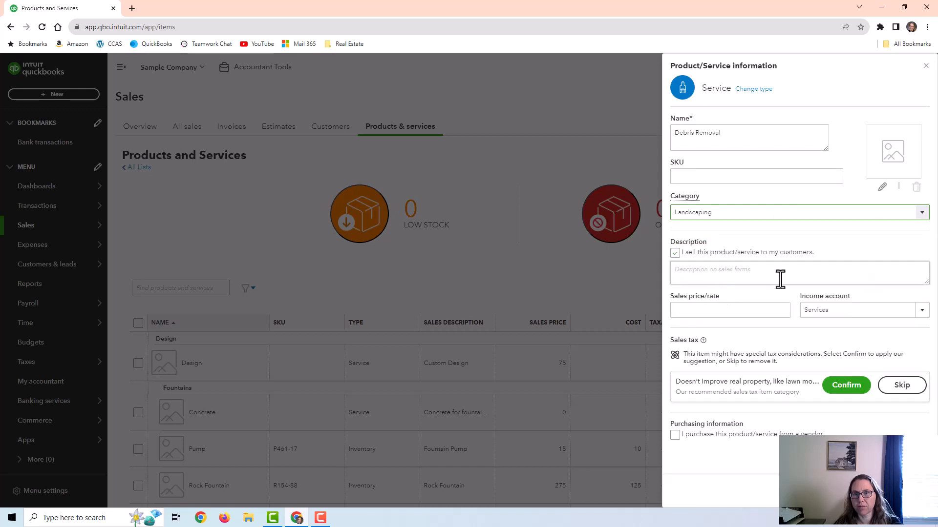
Set the Debris Removal income account to the maintenance account under Landscaping Services:Labor, and its sales price to 75.
{"action": "left_click", "coordinate": [860, 309]}
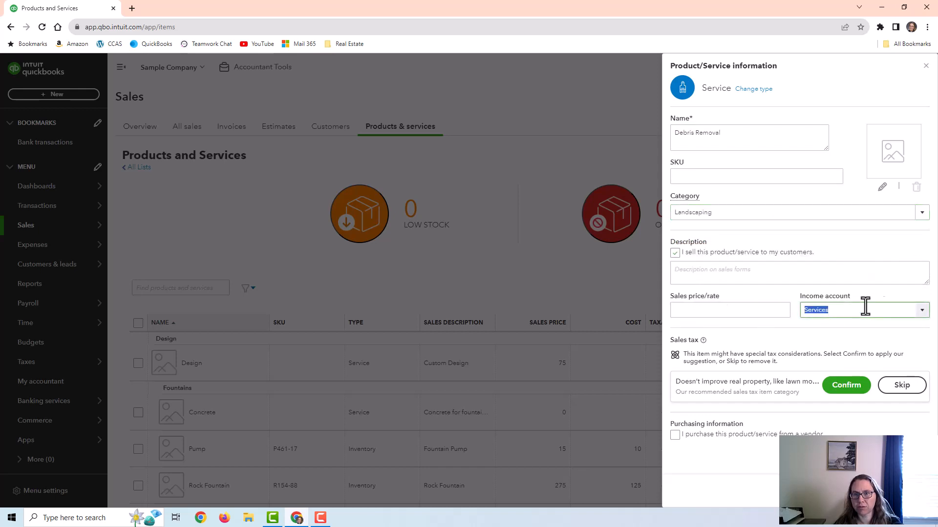
{"action": "left_click", "coordinate": [922, 311]}
{"action": "scroll", "coordinate": [777, 407], "scroll_direction": "down", "scroll_amount": 2}
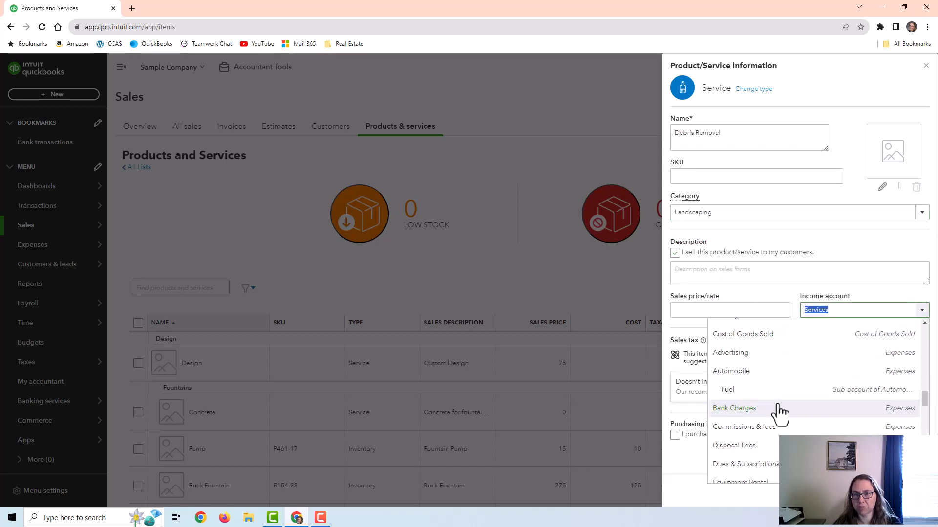
{"action": "scroll", "coordinate": [778, 412], "scroll_direction": "down", "scroll_amount": 5}
{"action": "left_click", "coordinate": [764, 380]}
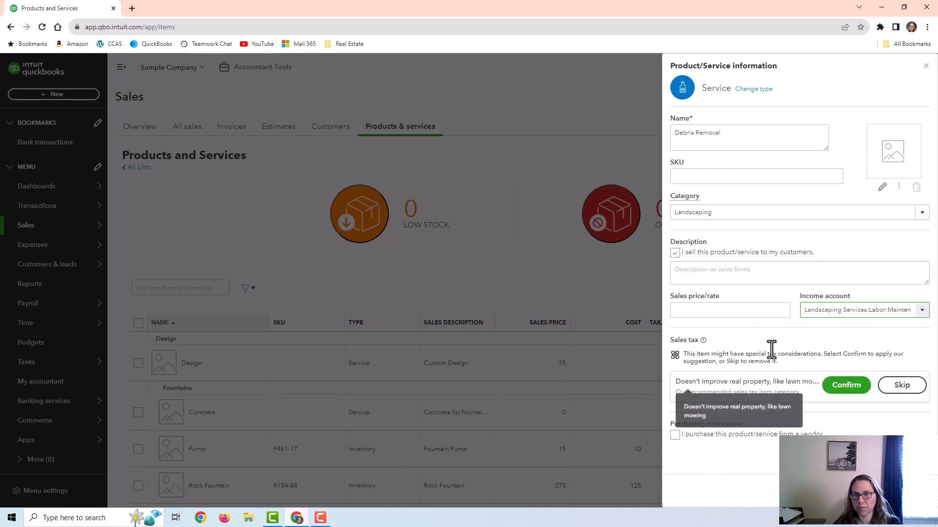
{"action": "left_click", "coordinate": [694, 315]}
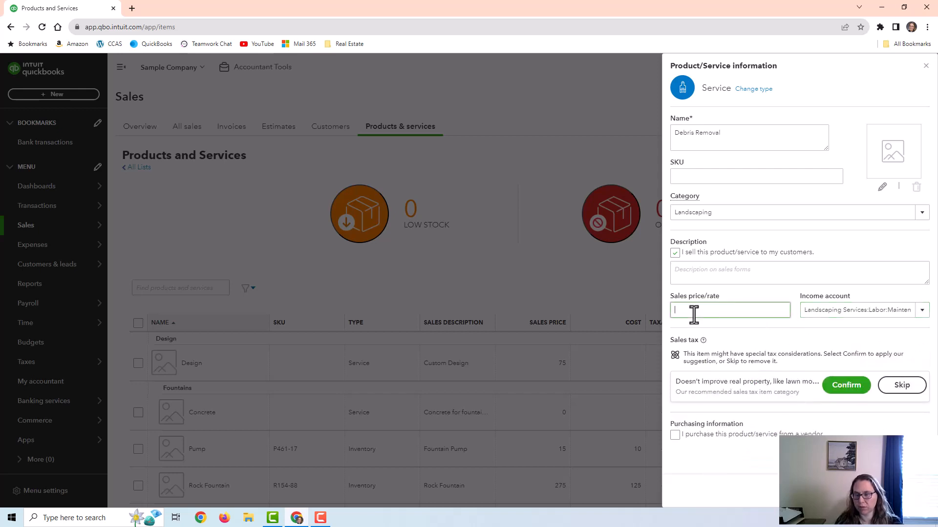
{"action": "type", "text": "75"}
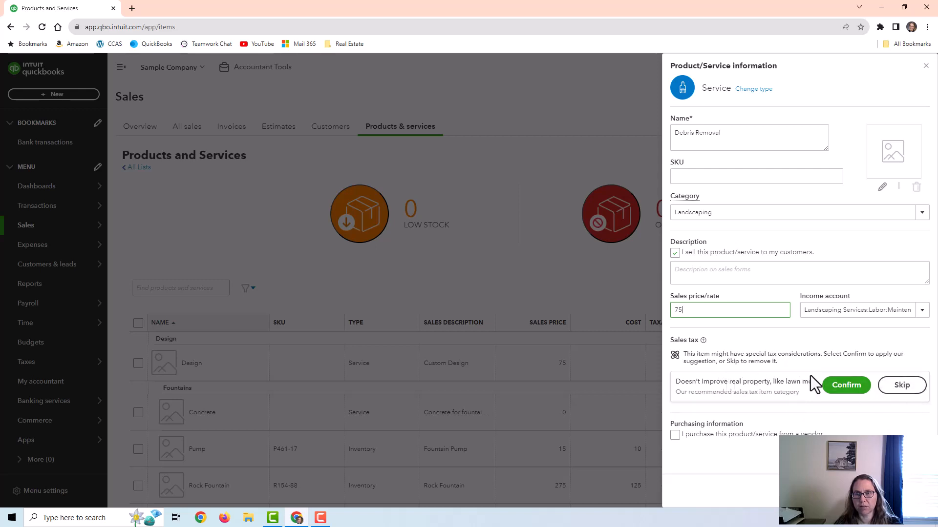
Skip the suggested sales tax category for Debris Removal and make the service Nontaxable.
{"action": "left_click", "coordinate": [900, 386]}
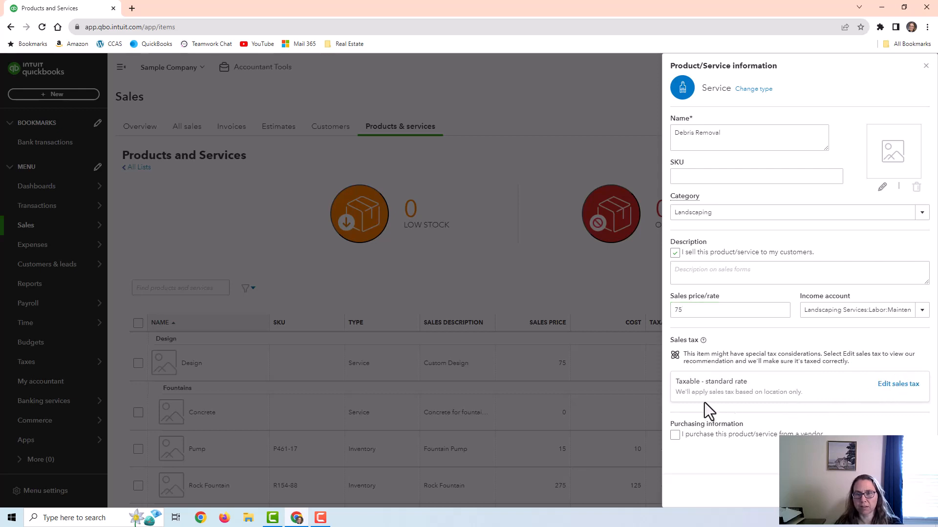
{"action": "left_click", "coordinate": [898, 384]}
{"action": "scroll", "coordinate": [750, 363], "scroll_direction": "down", "scroll_amount": 4}
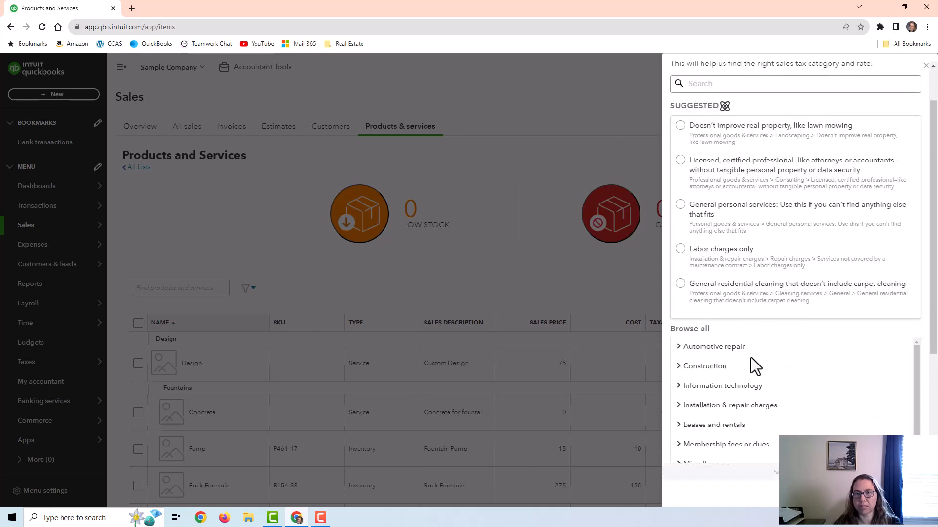
{"action": "left_click", "coordinate": [703, 428]}
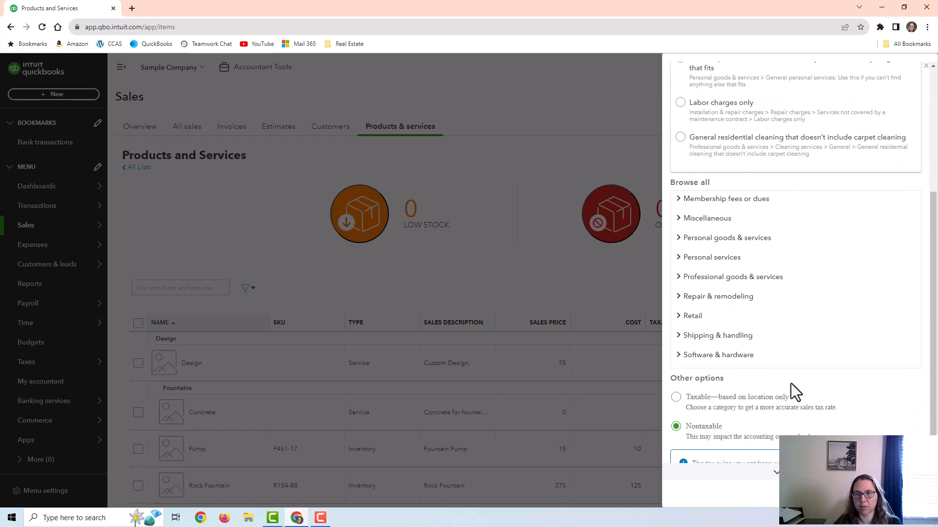
{"action": "scroll", "coordinate": [792, 380], "scroll_direction": "up", "scroll_amount": 4}
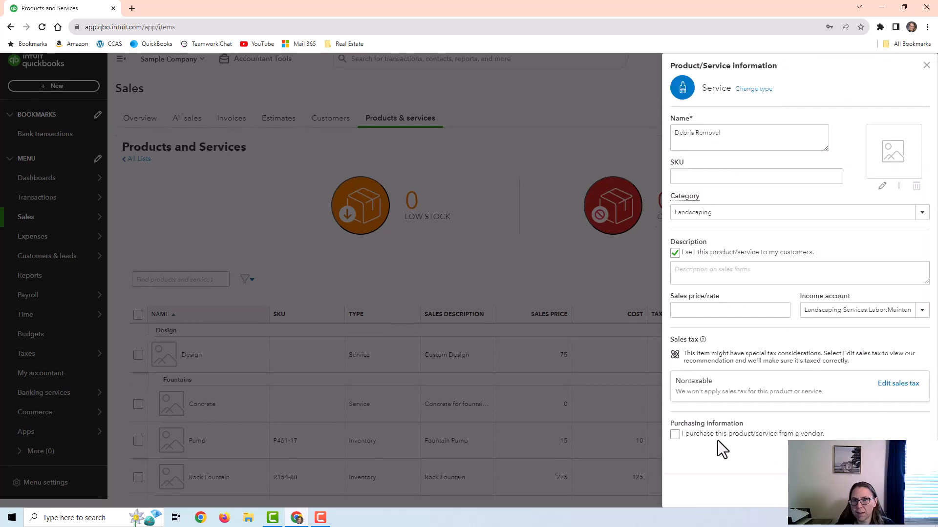
Examine the purchasing fields and expense account offered for a service bought from a vendor, leaving the vendor purchase option off.
{"action": "left_click", "coordinate": [674, 435]}
{"action": "scroll", "coordinate": [747, 380], "scroll_direction": "down", "scroll_amount": 2}
{"action": "left_click", "coordinate": [850, 408]}
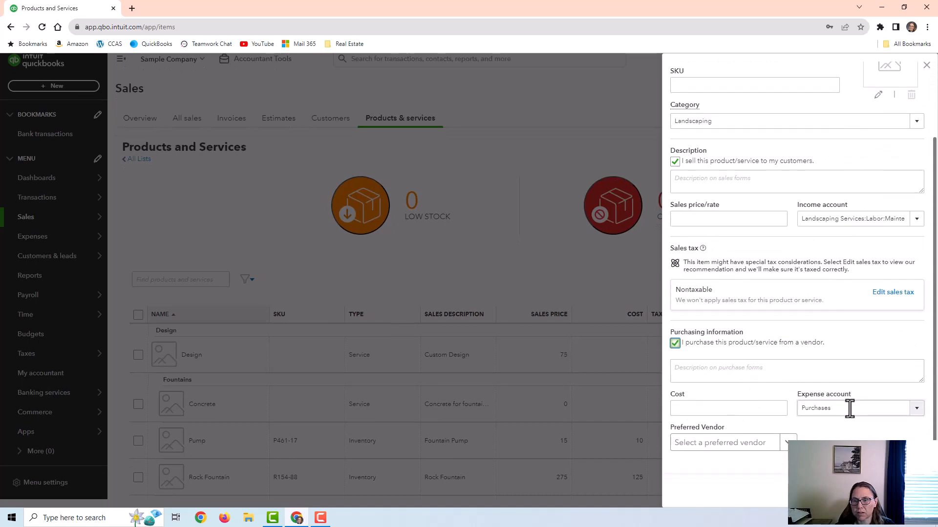
{"action": "left_click", "coordinate": [920, 413]}
{"action": "left_click", "coordinate": [675, 343]}
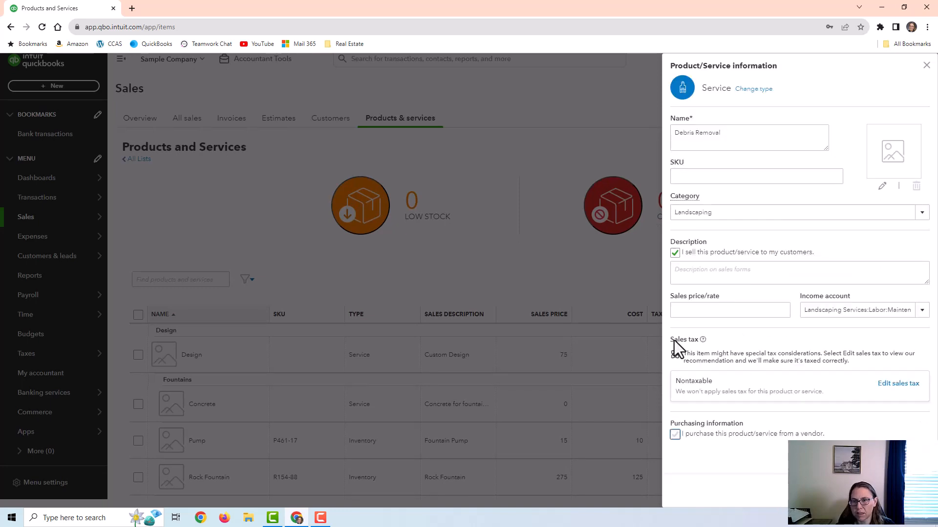
{"action": "left_click", "coordinate": [674, 435]}
{"action": "scroll", "coordinate": [801, 389], "scroll_direction": "down", "scroll_amount": 2}
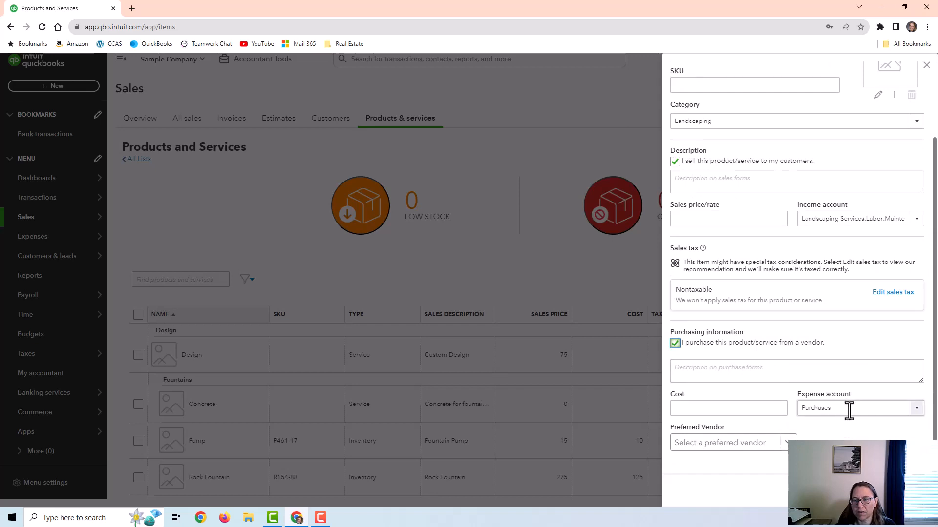
{"action": "left_click", "coordinate": [674, 343]}
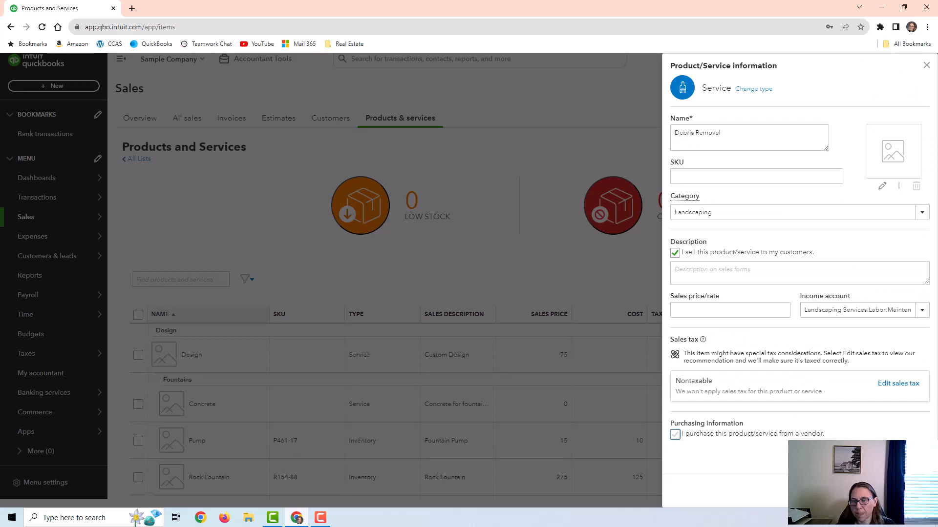
Save the Debris Removal service and review the products and services list with its Landscaping items.
{"action": "left_click", "coordinate": [879, 490]}
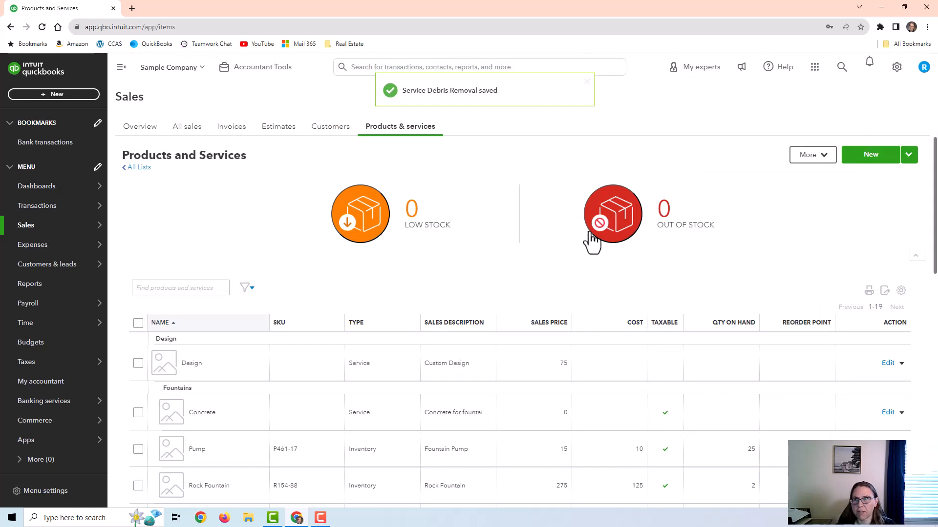
{"action": "scroll", "coordinate": [540, 266], "scroll_direction": "down", "scroll_amount": 7}
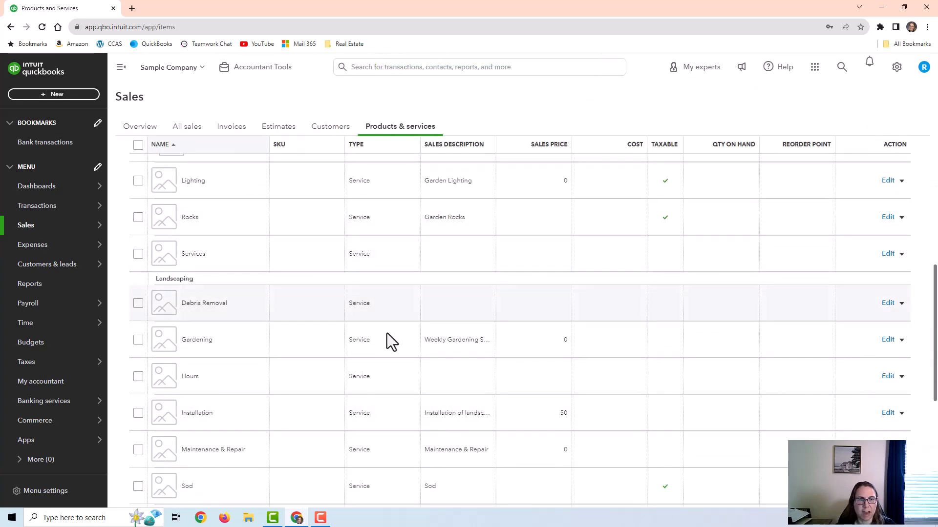
{"action": "scroll", "coordinate": [394, 364], "scroll_direction": "down", "scroll_amount": 6}
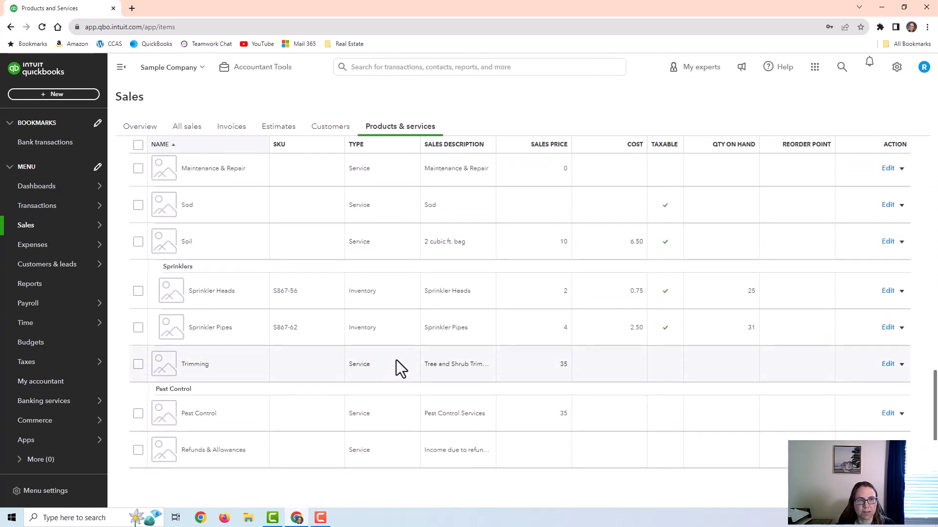
{"action": "scroll", "coordinate": [397, 356], "scroll_direction": "up", "scroll_amount": 13}
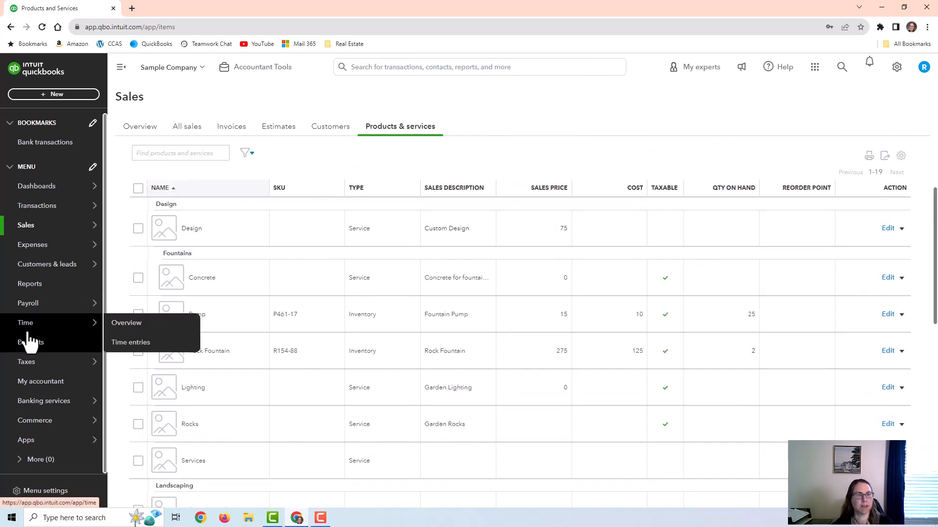
View the Time page, then start a single time activity for the customer Amy's Bird Sanctuary.
{"action": "left_click", "coordinate": [74, 329]}
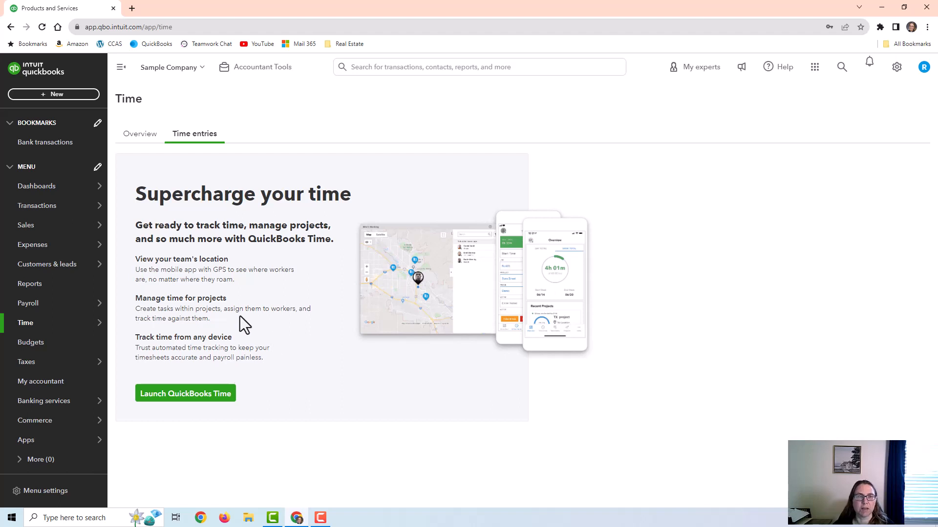
{"action": "left_click", "coordinate": [79, 110]}
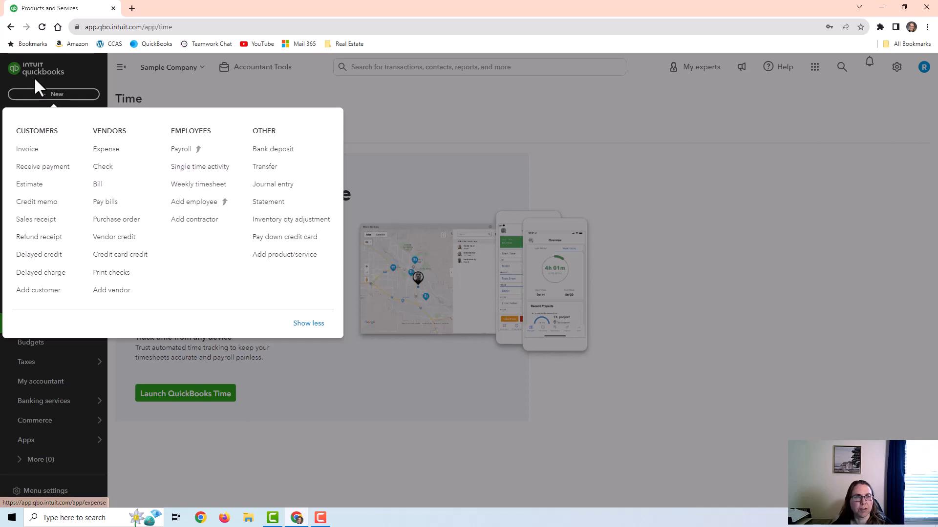
{"action": "left_click", "coordinate": [202, 169]}
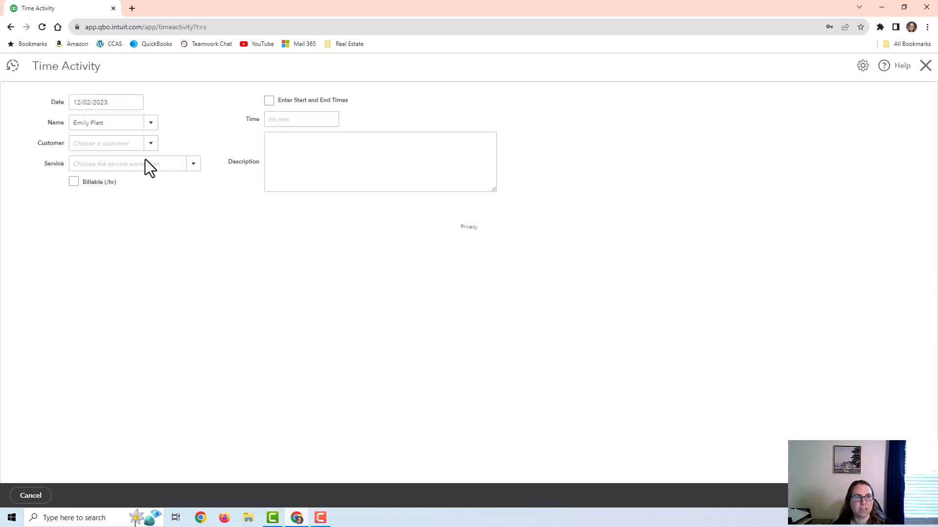
{"action": "left_click", "coordinate": [151, 144]}
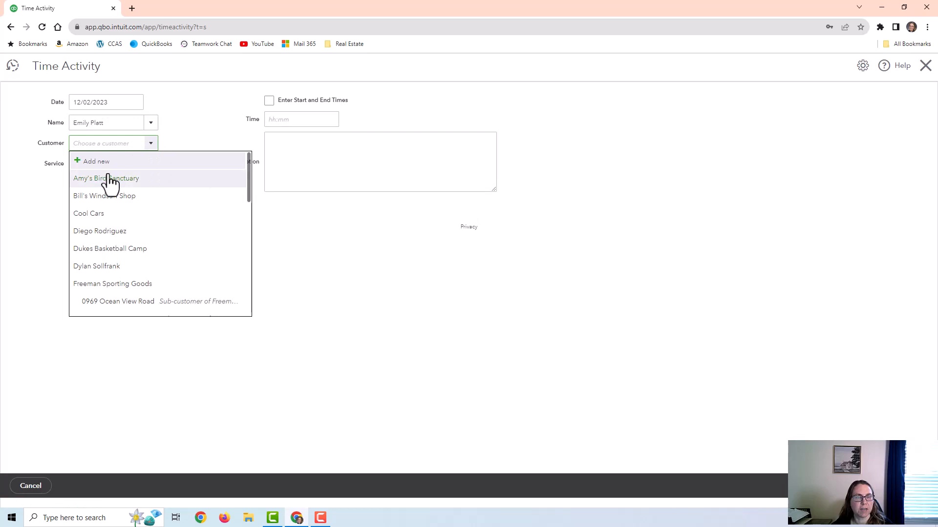
{"action": "left_click", "coordinate": [109, 178]}
Set the time activity's service to Debris Removal from the Landscaping category.
{"action": "left_click", "coordinate": [122, 167]}
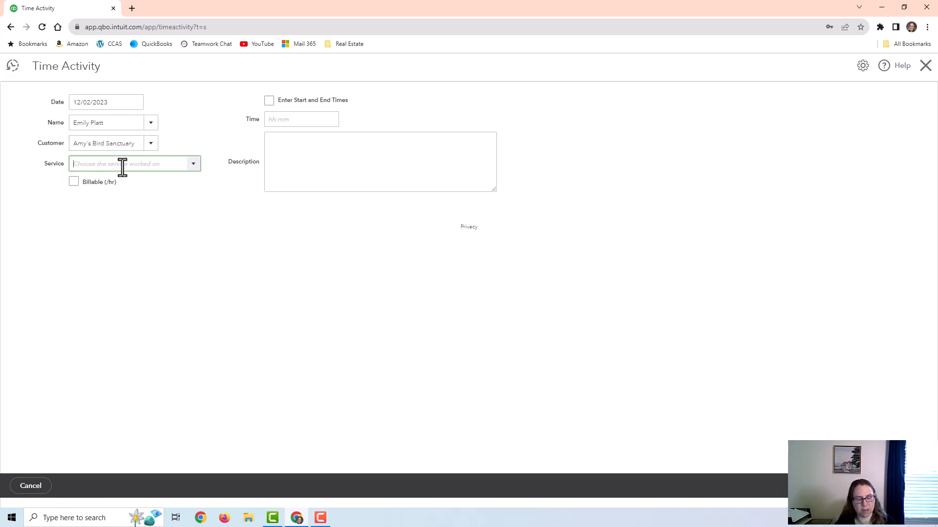
{"action": "type", "text": "debri"}
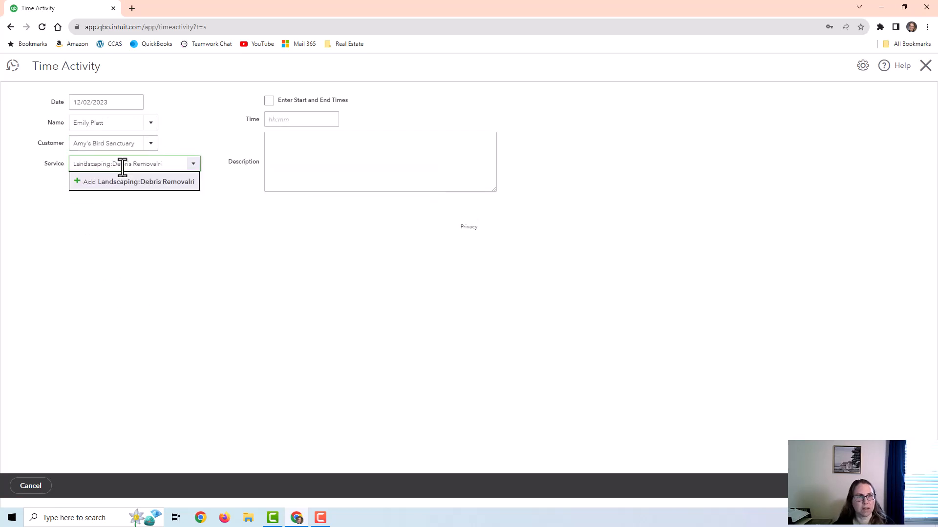
{"action": "key", "text": "BackSpace"}
{"action": "key", "text": "BackSpace"}
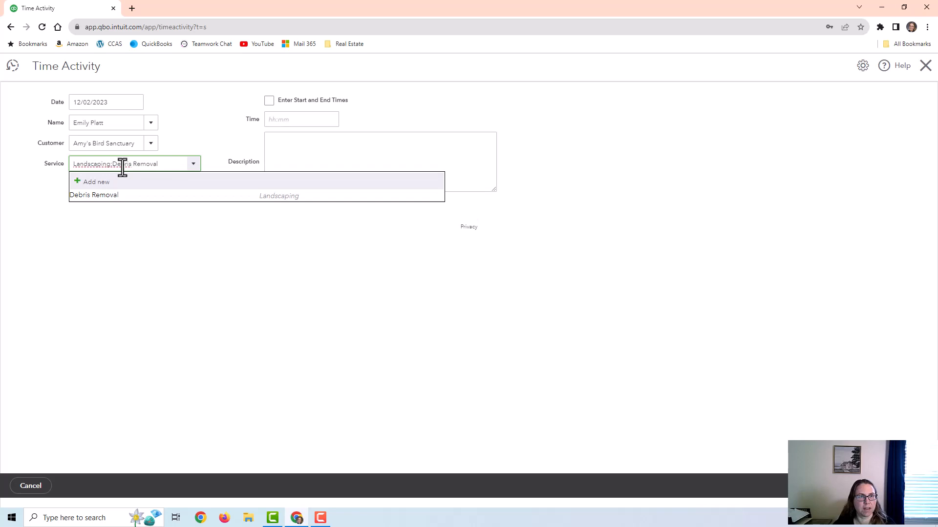
{"action": "left_click", "coordinate": [122, 195]}
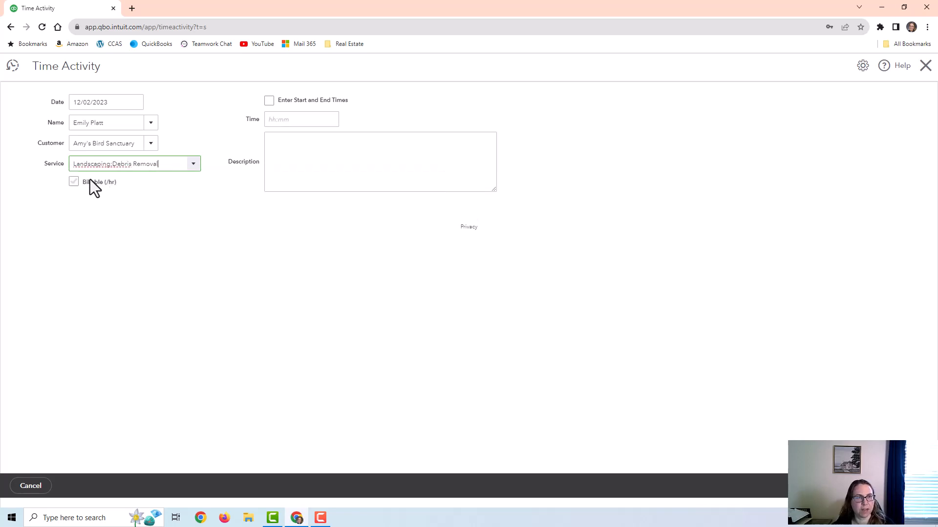
Mark the Debris Removal time for Amy's Bird Sanctuary as billable and set its hourly rate to 75.
{"action": "left_click", "coordinate": [73, 182]}
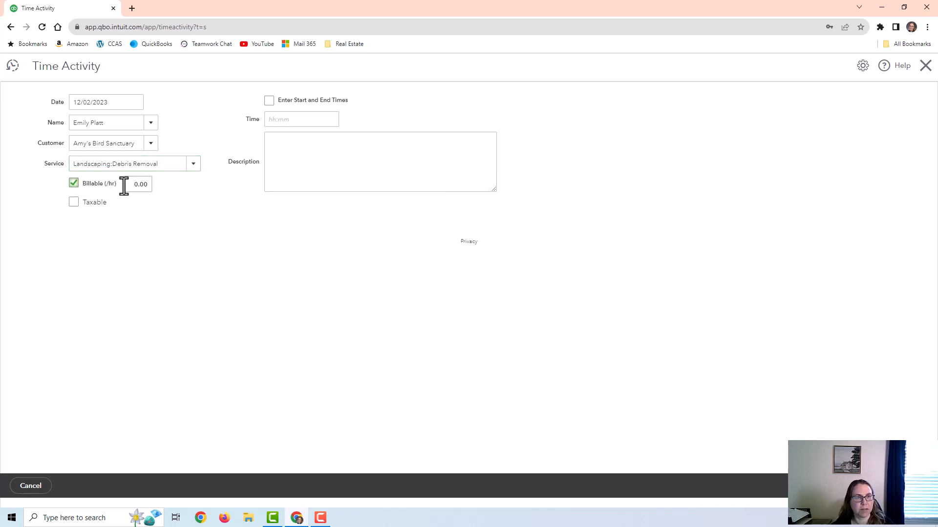
{"action": "left_click", "coordinate": [73, 183]}
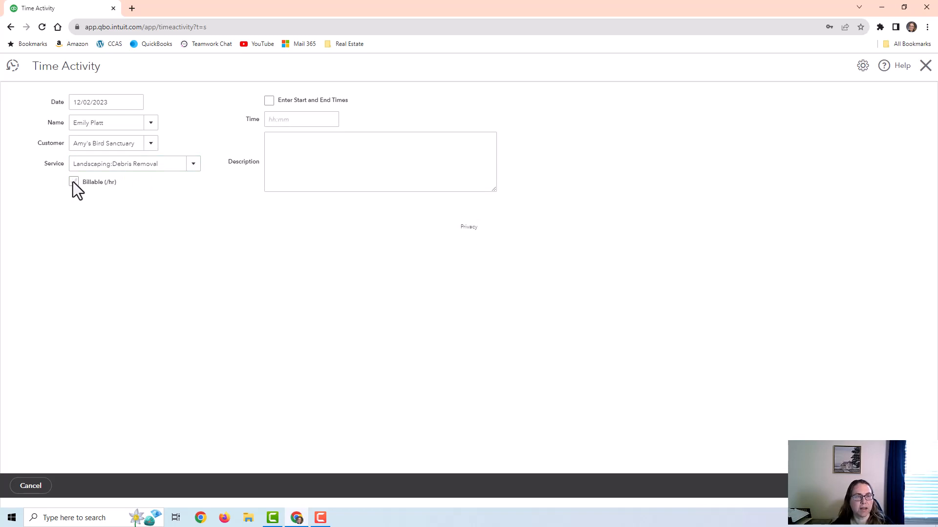
{"action": "left_click", "coordinate": [75, 181]}
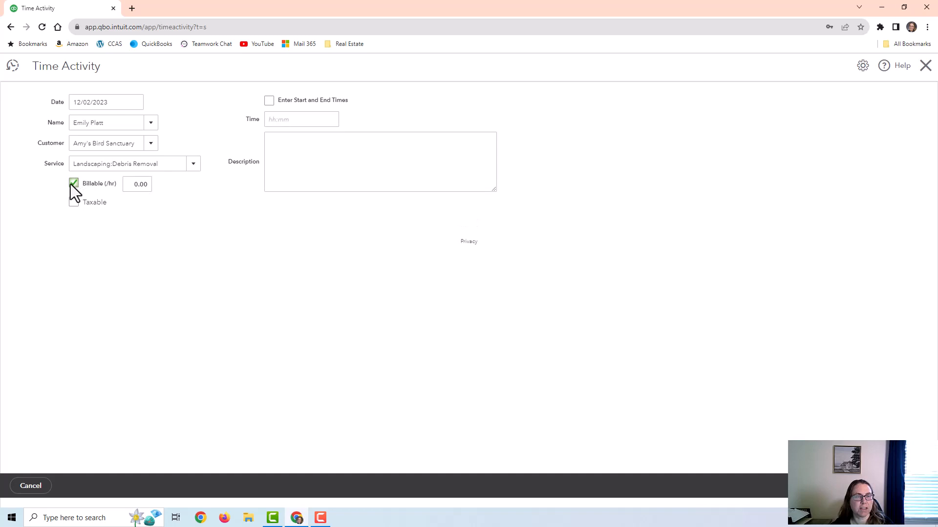
{"action": "left_click", "coordinate": [71, 183]}
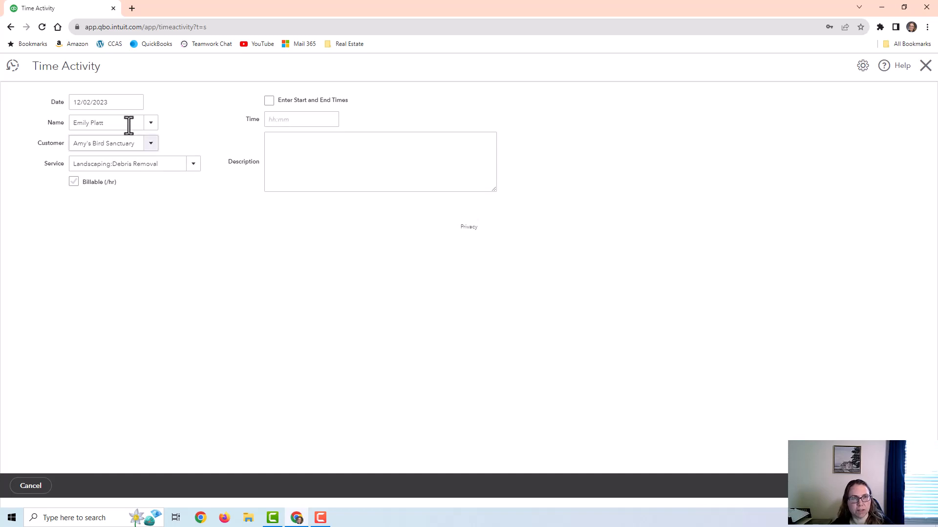
{"action": "left_click", "coordinate": [74, 182]}
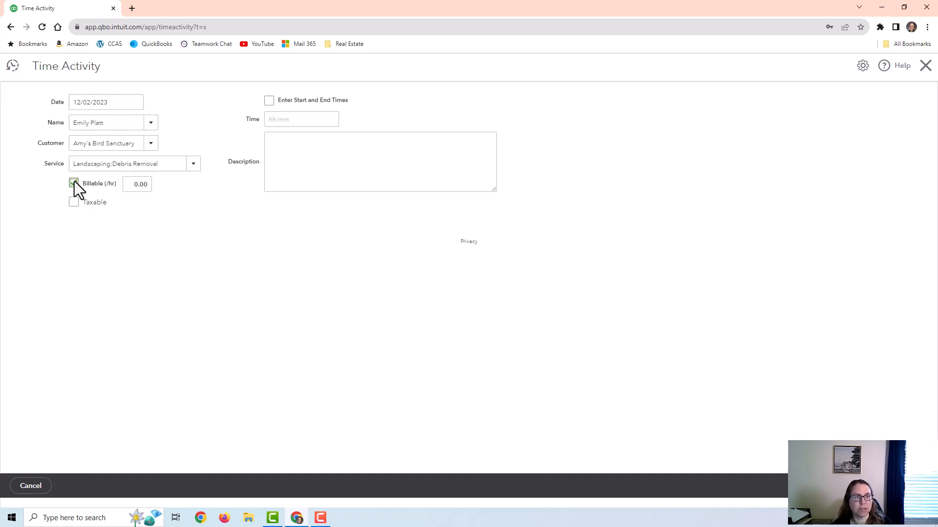
{"action": "left_click", "coordinate": [141, 185]}
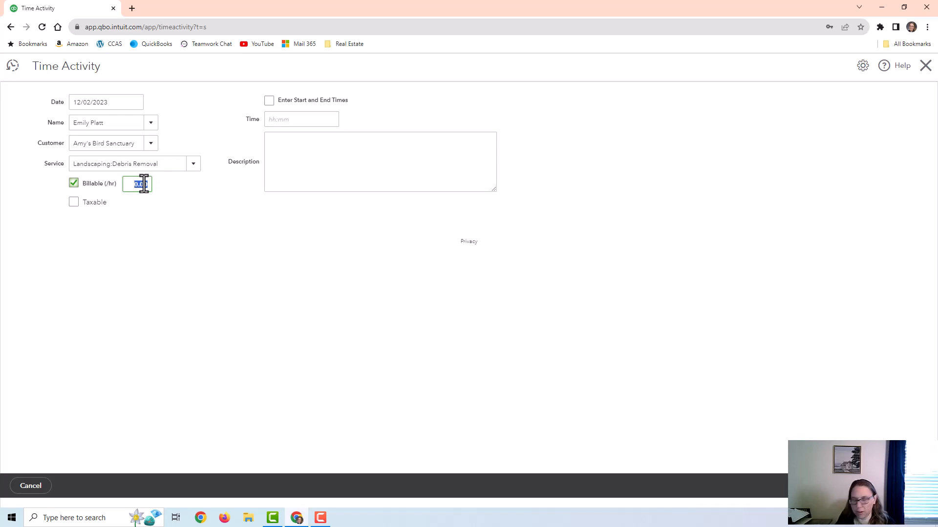
{"action": "type", "text": "75"}
Enter 4:00 hours with the description "Removing shrubbery and small trees" and save the time activity.
{"action": "left_click", "coordinate": [306, 119]}
{"action": "type", "text": "4:00"}
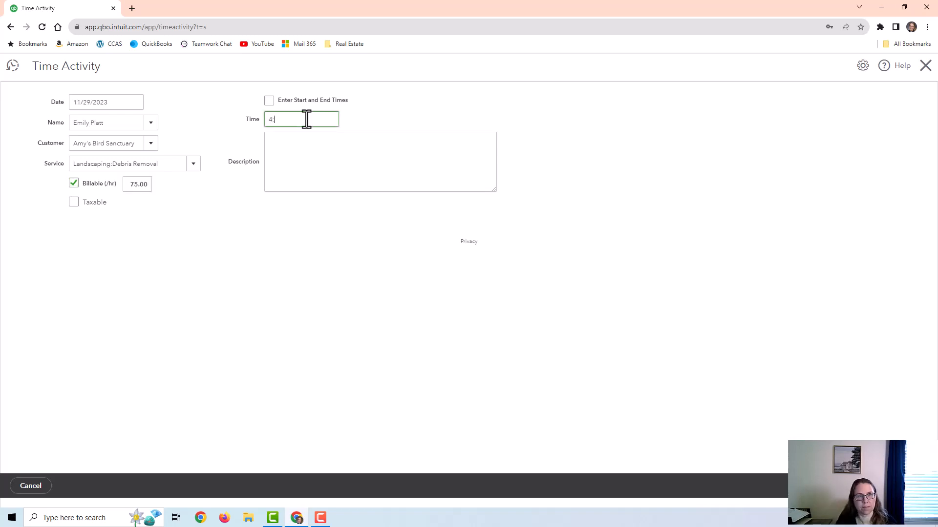
{"action": "key", "text": "Tab"}
{"action": "type", "text": "Removin"}
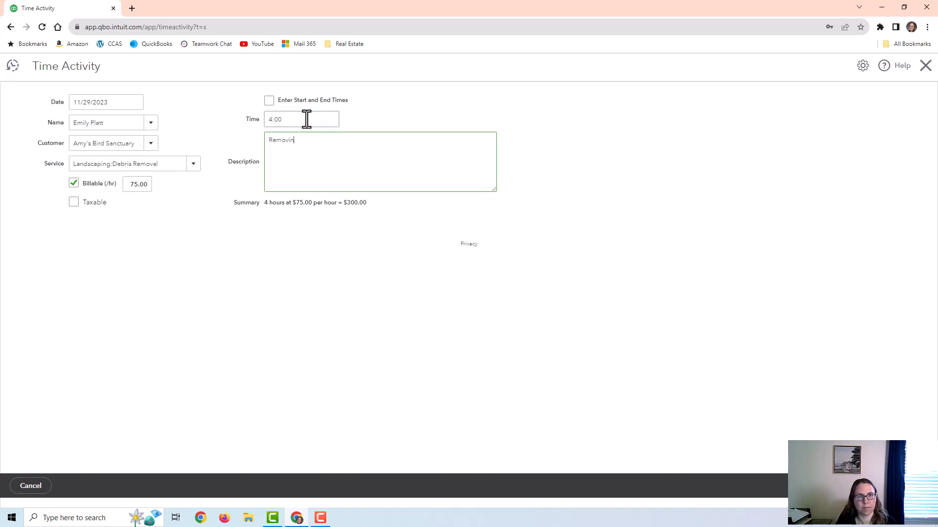
{"action": "type", "text": "g shrubbery and small trees"}
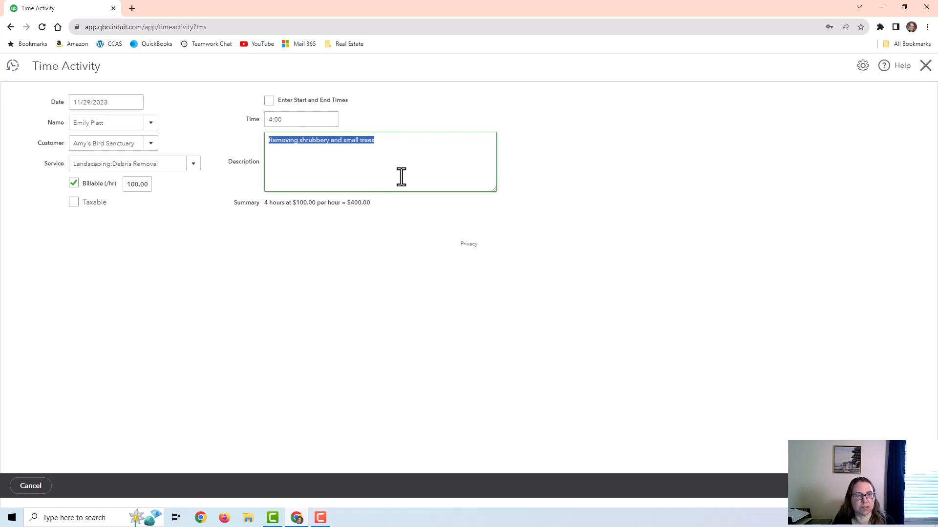
{"action": "key", "text": "Tab"}
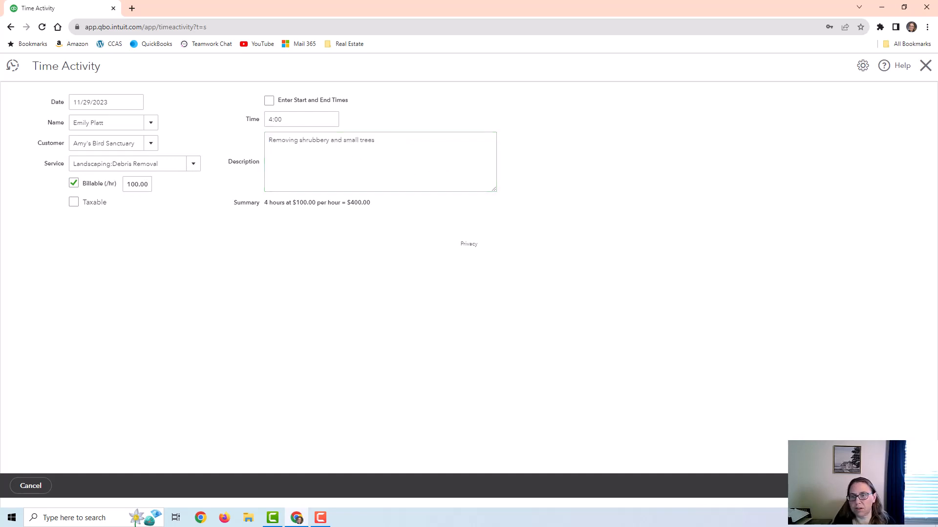
{"action": "key", "text": "ctrl+alt+s"}
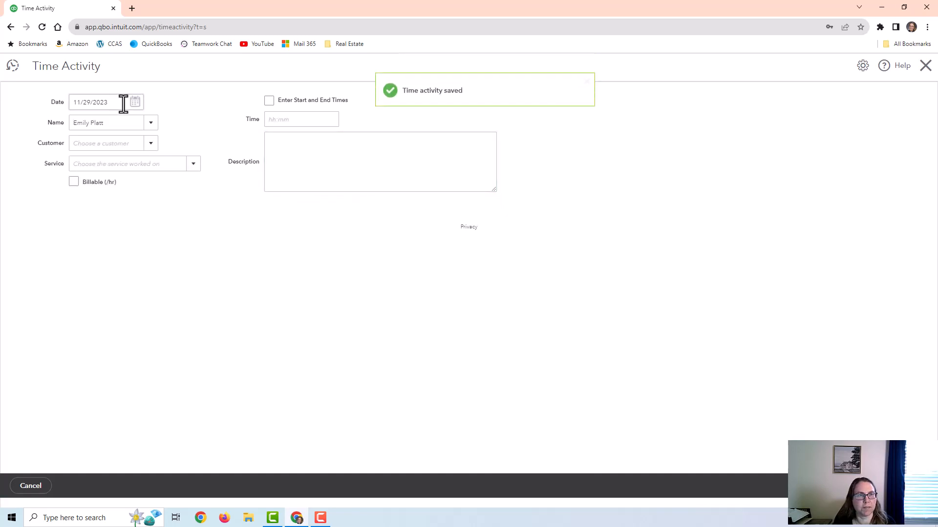
Fill in a second time activity dated 11/30/2023 for Amy's Bird Sanctuary with the Landscaping service Debris Removal.
{"action": "left_click", "coordinate": [136, 103]}
{"action": "left_click", "coordinate": [121, 198]}
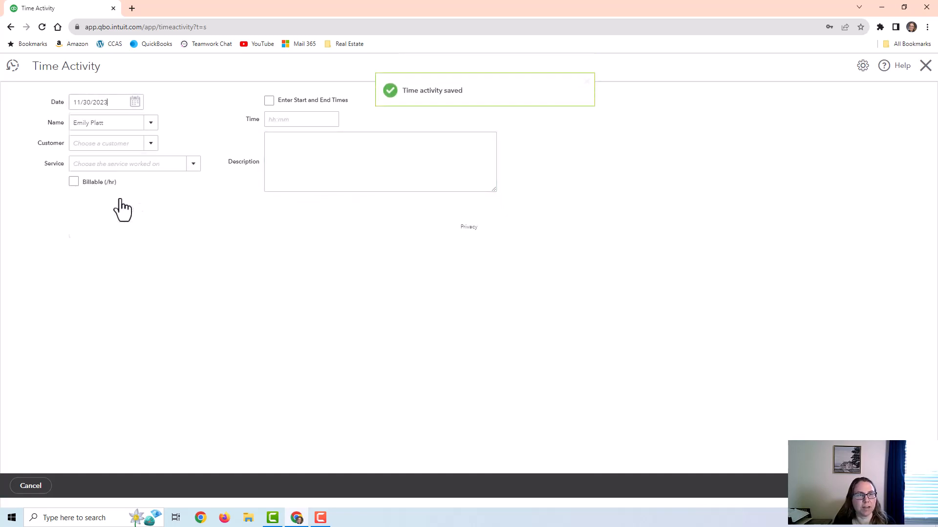
{"action": "left_click", "coordinate": [151, 144]}
{"action": "left_click", "coordinate": [136, 181]}
{"action": "left_click", "coordinate": [107, 166]}
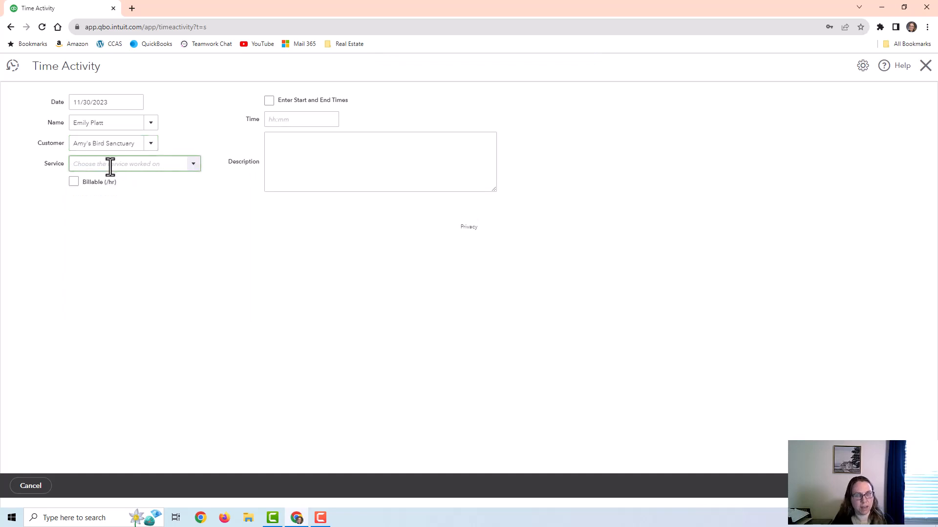
{"action": "type", "text": "deb"}
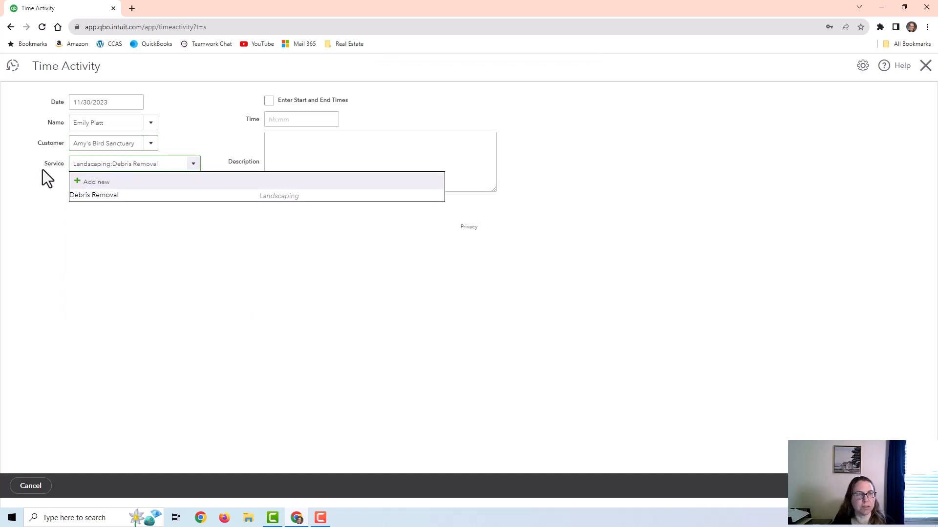
{"action": "left_click", "coordinate": [102, 198]}
Enter 2:00 non-billable hours with the description "Finishing debris removal" for the second time activity.
{"action": "left_click", "coordinate": [305, 120]}
{"action": "type", "text": "2:00"}
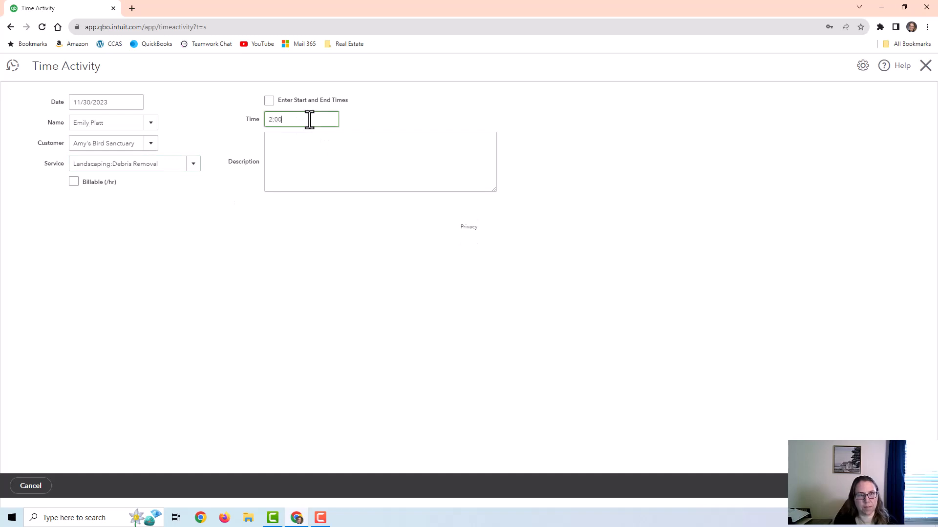
{"action": "key", "text": "Tab"}
{"action": "type", "text": "Removing remaining shrubs"}
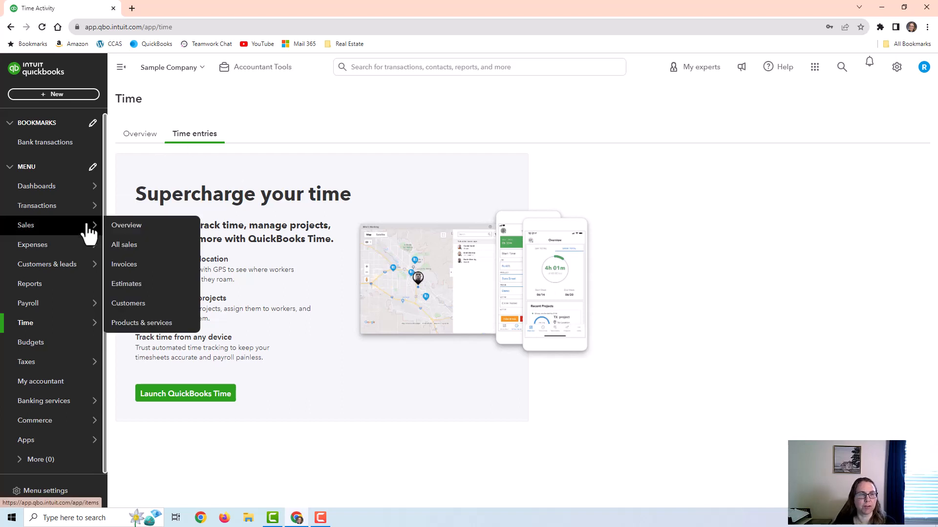
Find and open the Time Activities by Customer Detail report among the standard sales and customer reports.
{"action": "left_click", "coordinate": [42, 294]}
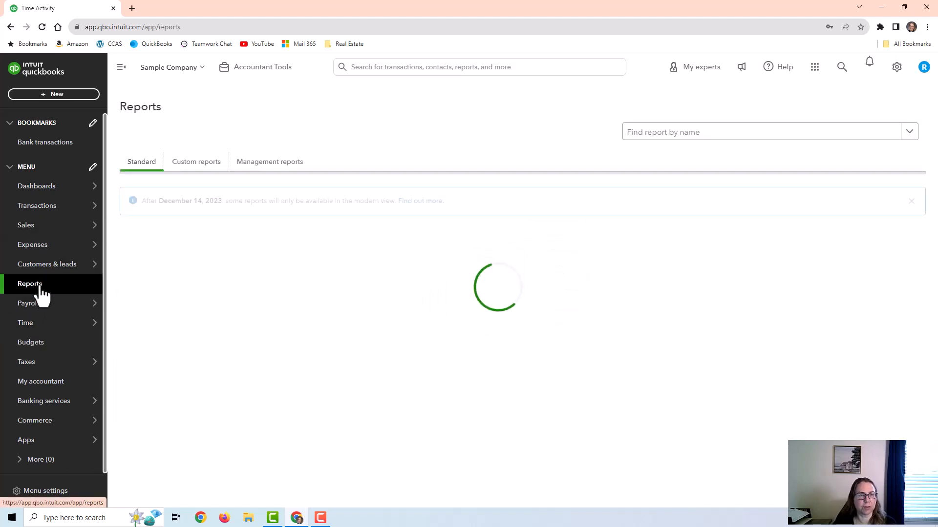
{"action": "scroll", "coordinate": [453, 386], "scroll_direction": "down", "scroll_amount": 15}
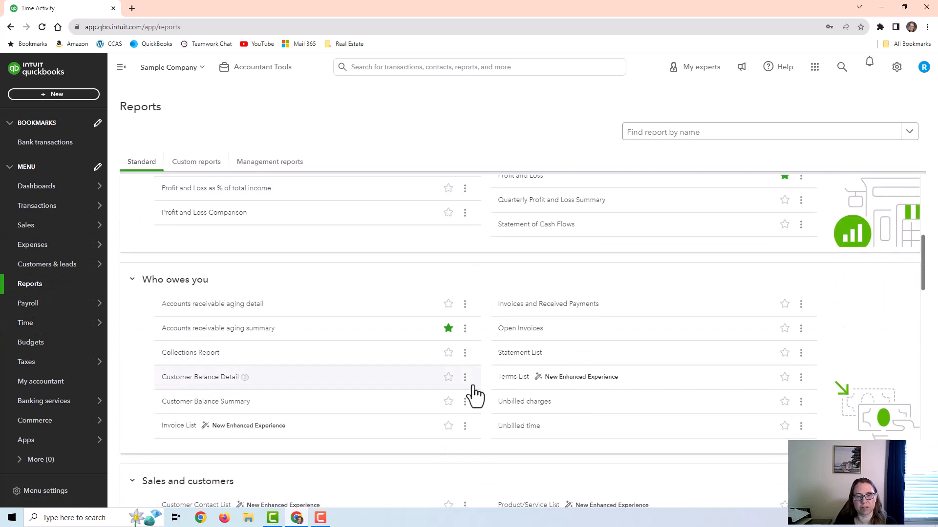
{"action": "scroll", "coordinate": [433, 373], "scroll_direction": "down", "scroll_amount": 2}
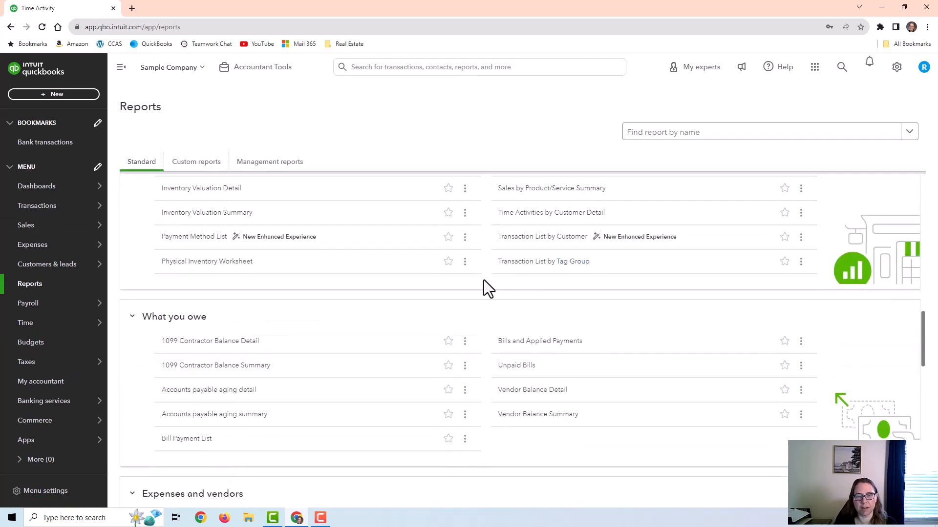
{"action": "scroll", "coordinate": [542, 279], "scroll_direction": "up", "scroll_amount": 2}
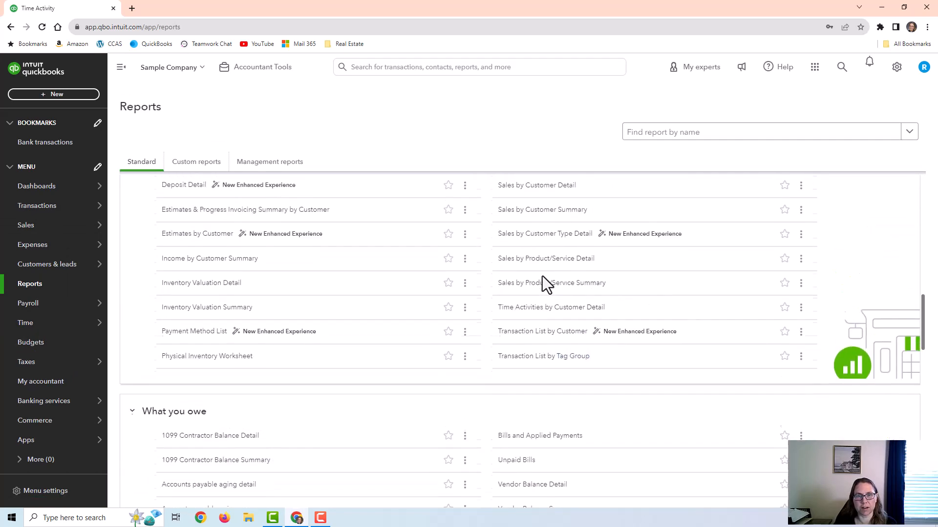
{"action": "left_click", "coordinate": [540, 311]}
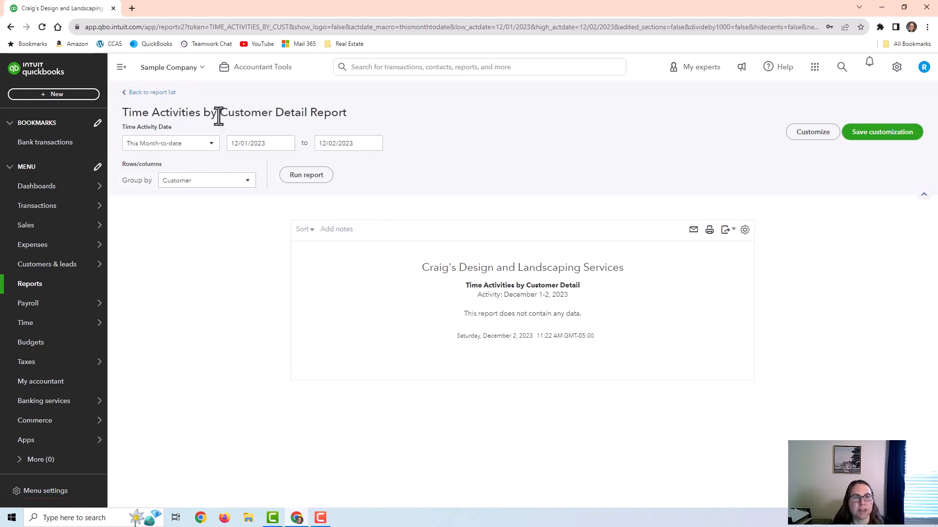
Run the Time Activities by Customer Detail report for All Dates.
{"action": "left_click", "coordinate": [181, 144]}
{"action": "left_click", "coordinate": [168, 159]}
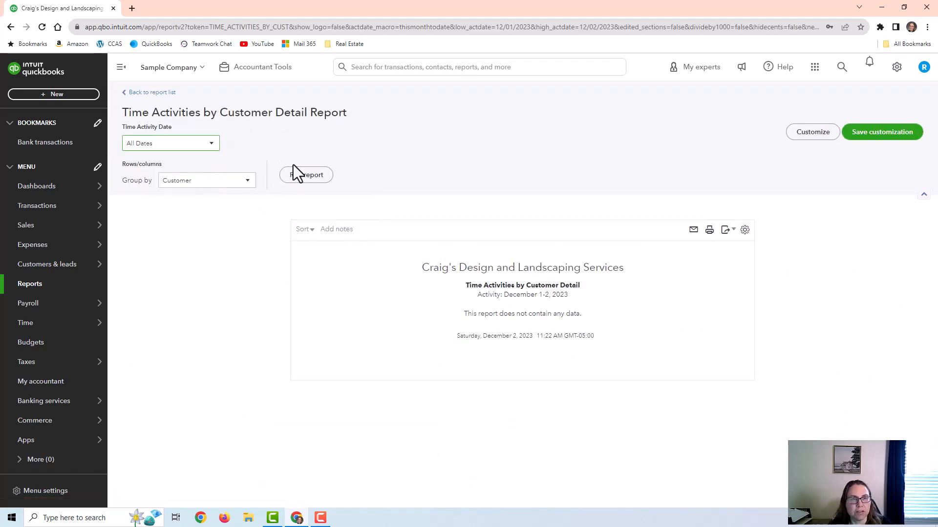
{"action": "left_click", "coordinate": [317, 177]}
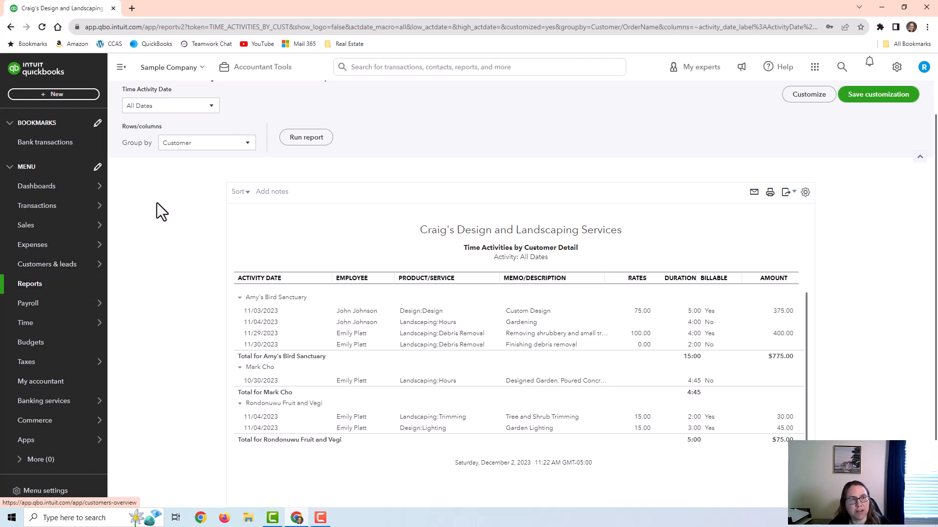
Open the list of sales invoices and look through the customers and statuses.
{"action": "mouse_move", "coordinate": [46, 227]}
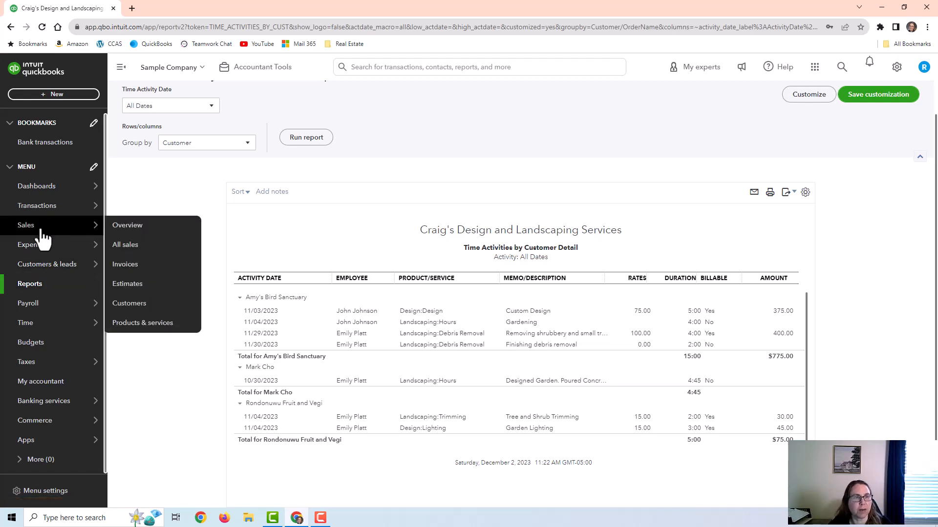
{"action": "left_click", "coordinate": [142, 268]}
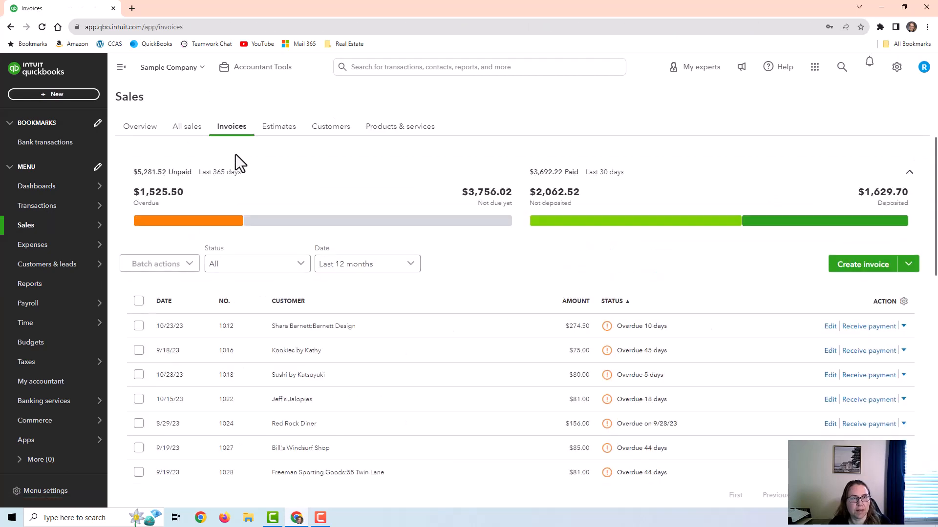
{"action": "scroll", "coordinate": [408, 284], "scroll_direction": "down", "scroll_amount": 8}
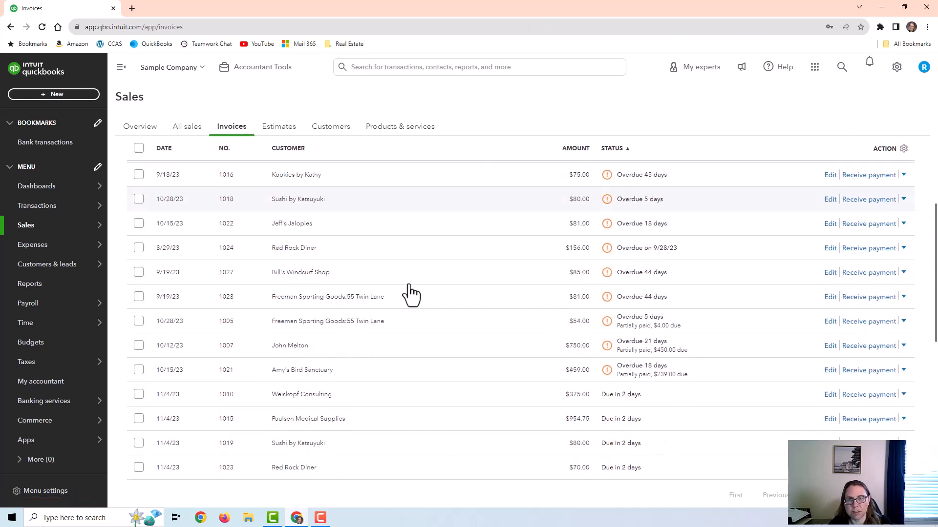
{"action": "scroll", "coordinate": [410, 285], "scroll_direction": "down", "scroll_amount": 3}
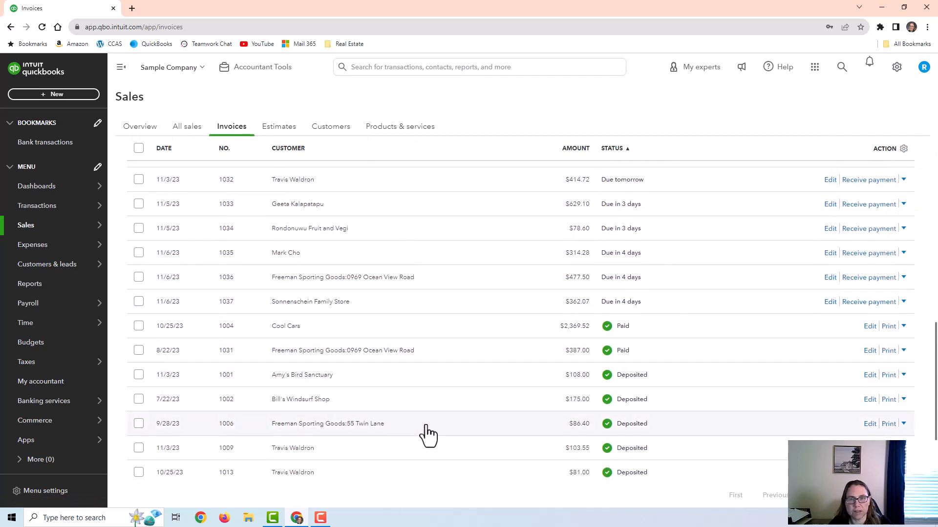
{"action": "scroll", "coordinate": [432, 410], "scroll_direction": "up", "scroll_amount": 4}
{"action": "scroll", "coordinate": [434, 398], "scroll_direction": "up", "scroll_amount": 7}
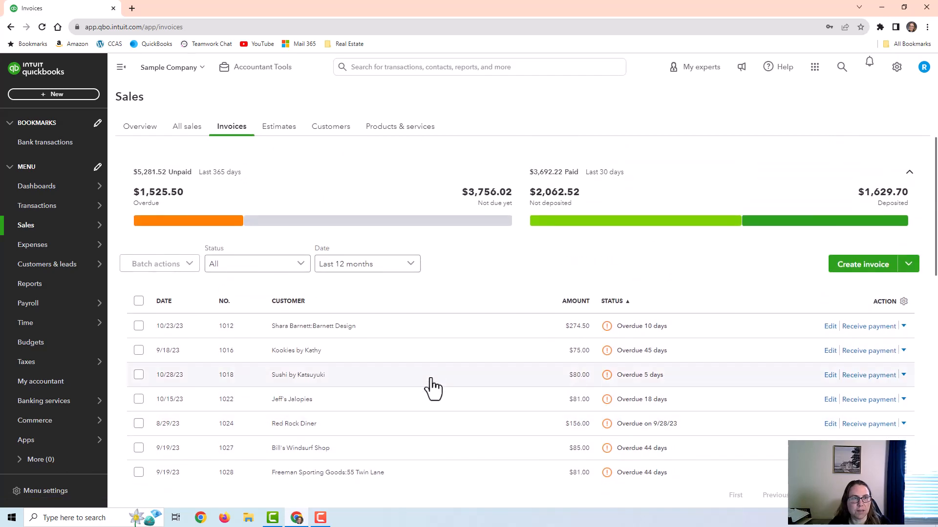
Open Amy's Bird Sanctuary's customer record, dismiss the feature tour, and check its transactions and the 11/29/23 time charge.
{"action": "left_click", "coordinate": [326, 130]}
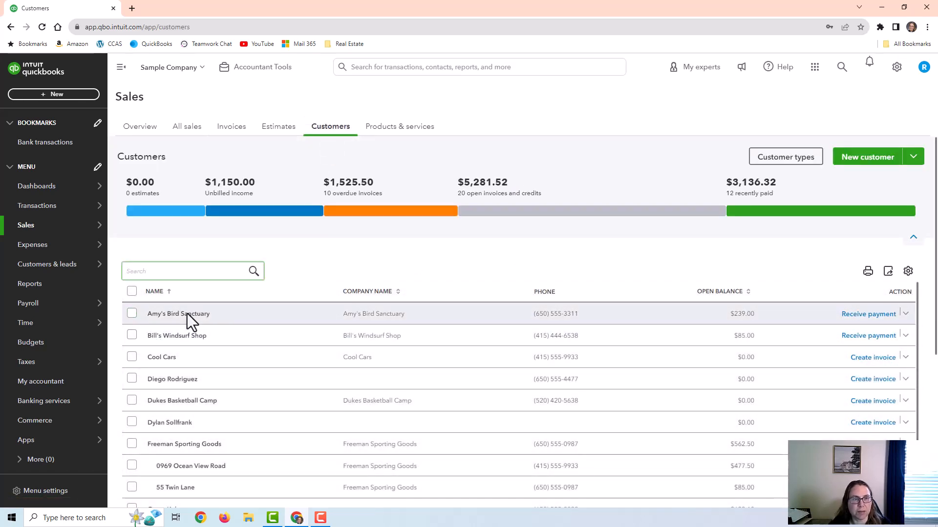
{"action": "left_click", "coordinate": [186, 314]}
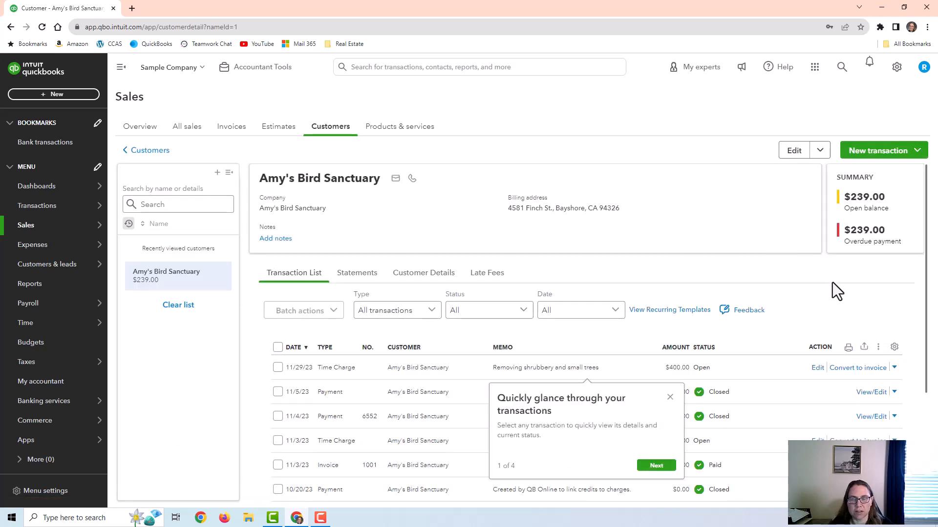
{"action": "left_click", "coordinate": [657, 466]}
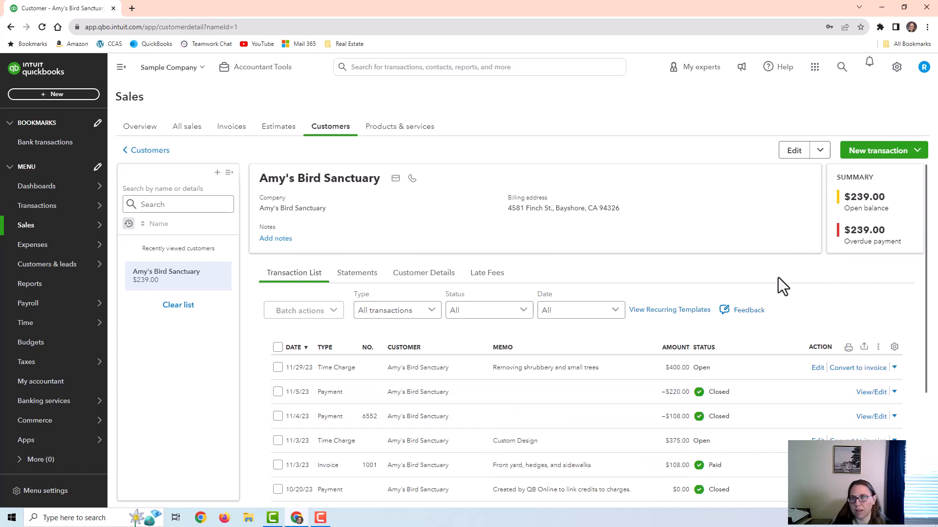
{"action": "scroll", "coordinate": [683, 281], "scroll_direction": "down", "scroll_amount": 2}
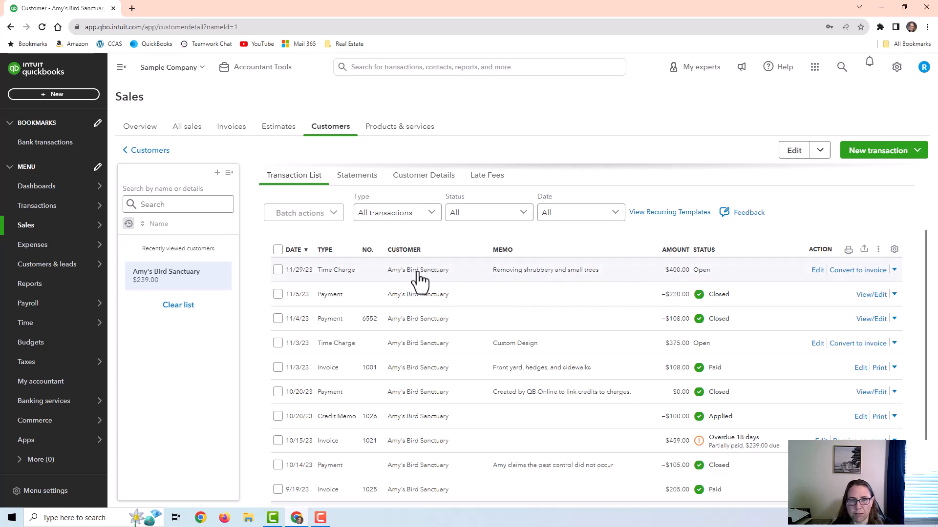
{"action": "left_click", "coordinate": [815, 272]}
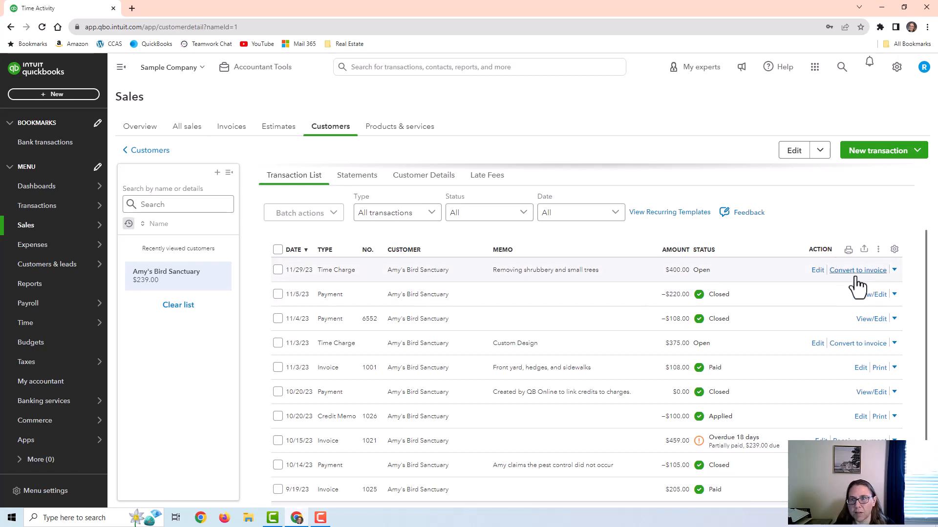
Check the options for creating transactions and start an invoice for Amy's Bird Sanctuary from the customer record.
{"action": "left_click", "coordinate": [876, 153]}
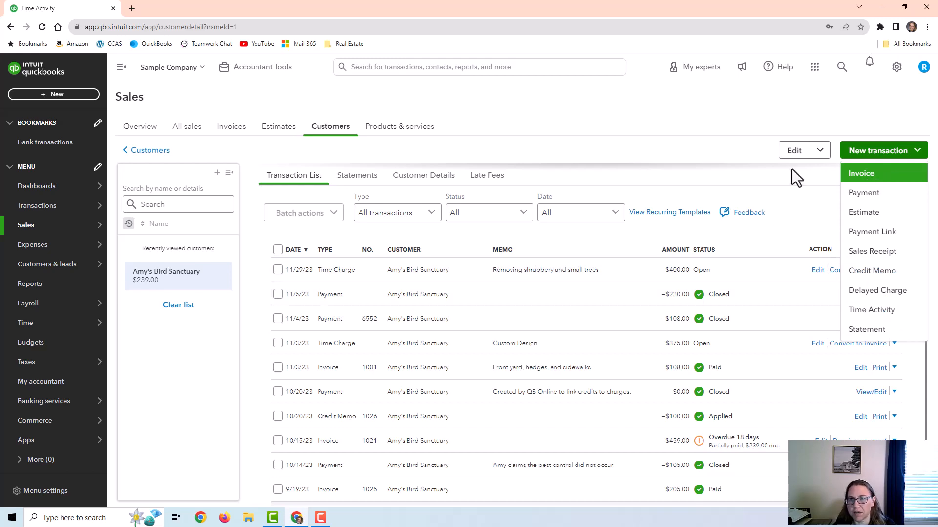
{"action": "left_click", "coordinate": [58, 96]}
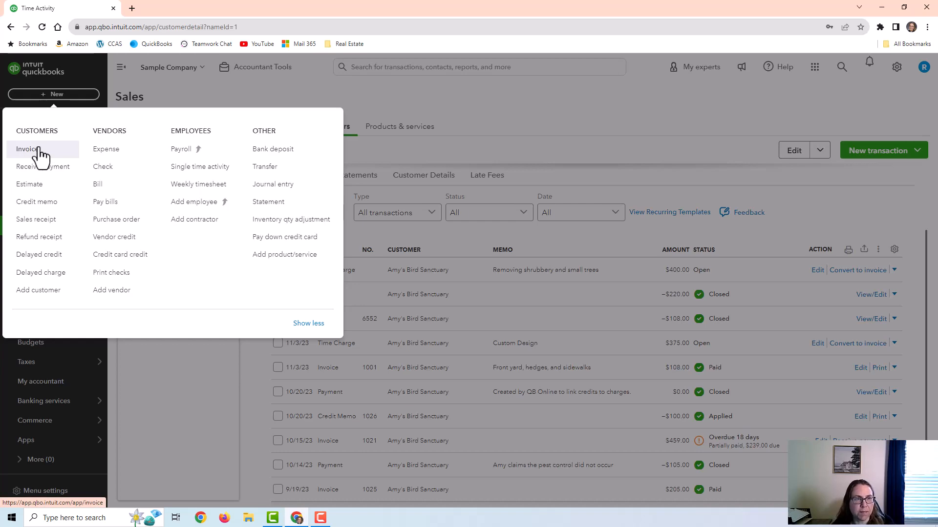
{"action": "left_click", "coordinate": [523, 152]}
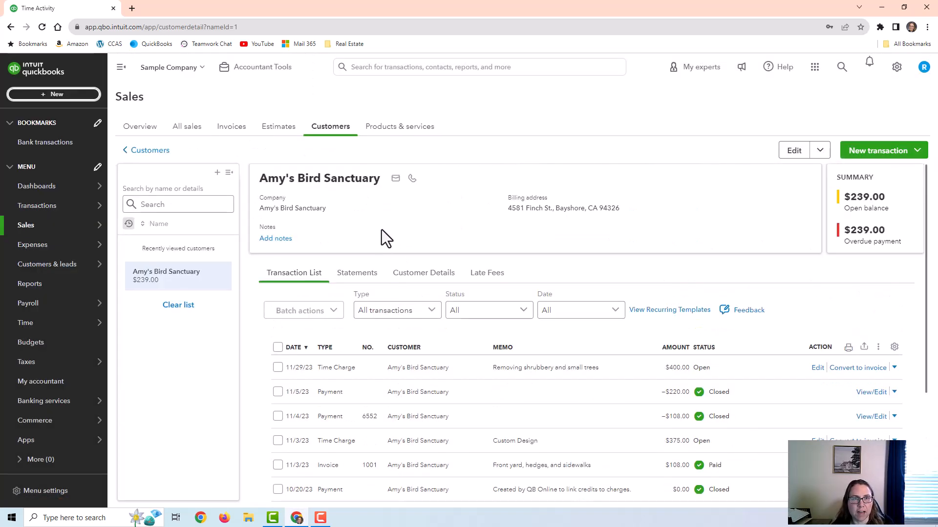
{"action": "left_click", "coordinate": [879, 151]}
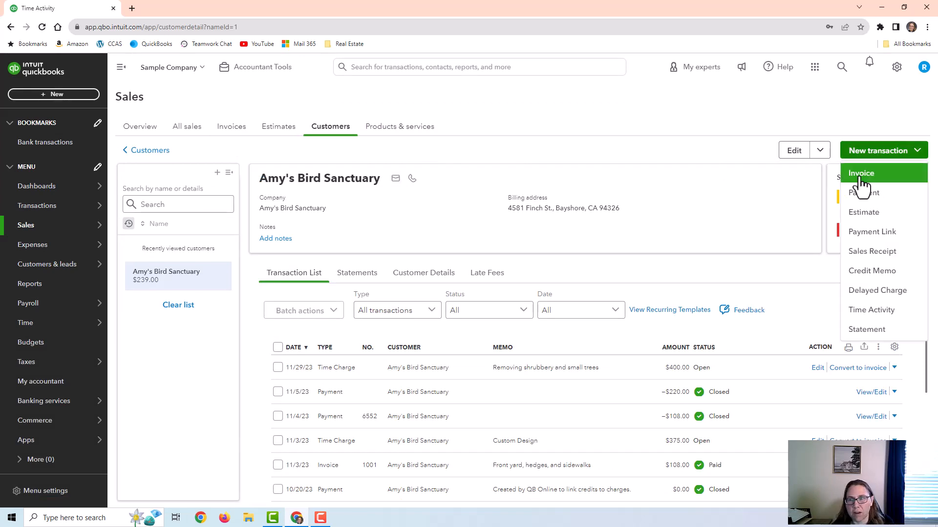
{"action": "left_click", "coordinate": [864, 181]}
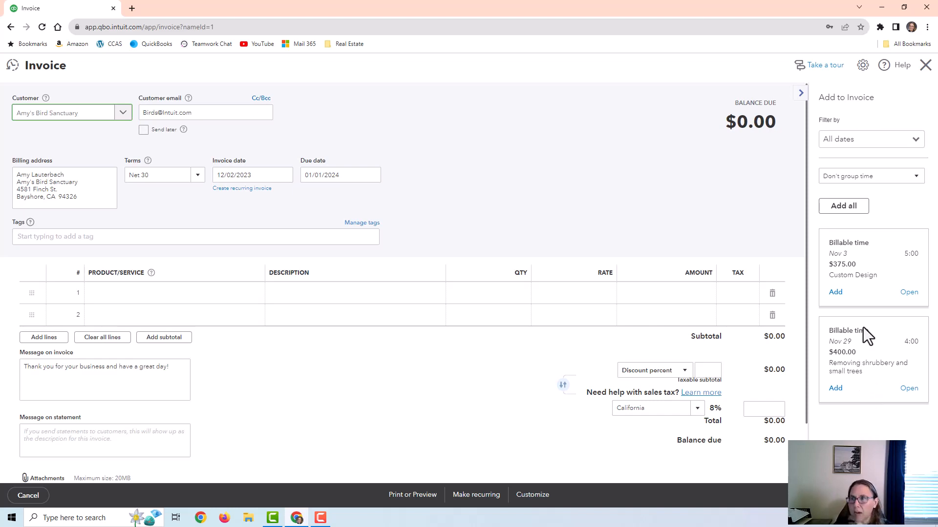
Compare the ungrouped and grouped-by-service views of the billable time on the draft invoice, and close the invoice without saving.
{"action": "left_click", "coordinate": [864, 180]}
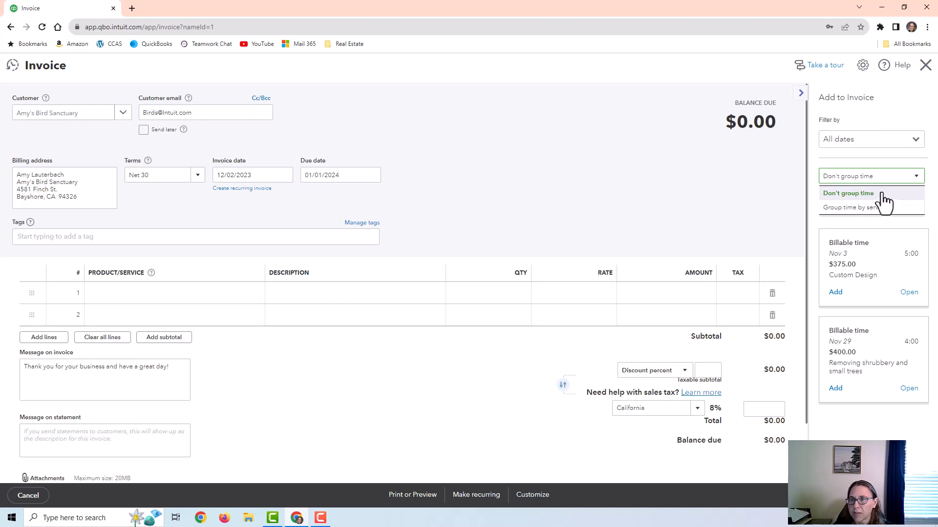
{"action": "left_click", "coordinate": [882, 193]}
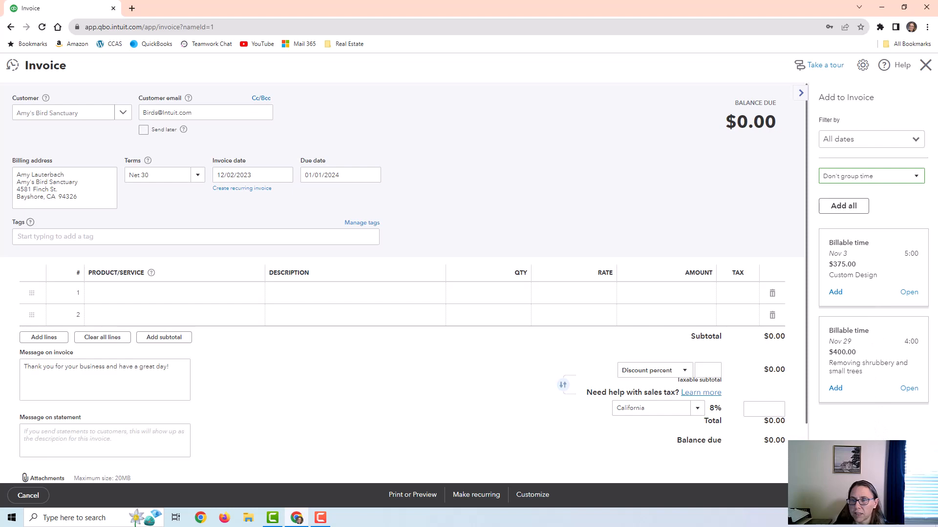
{"action": "left_click", "coordinate": [877, 175]}
{"action": "left_click", "coordinate": [856, 208]}
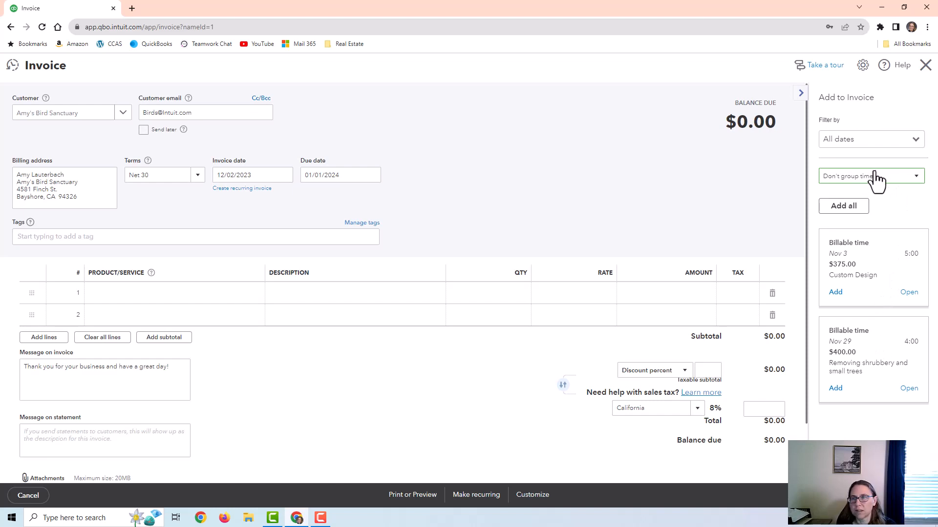
{"action": "left_click", "coordinate": [874, 181]}
{"action": "left_click", "coordinate": [858, 207]}
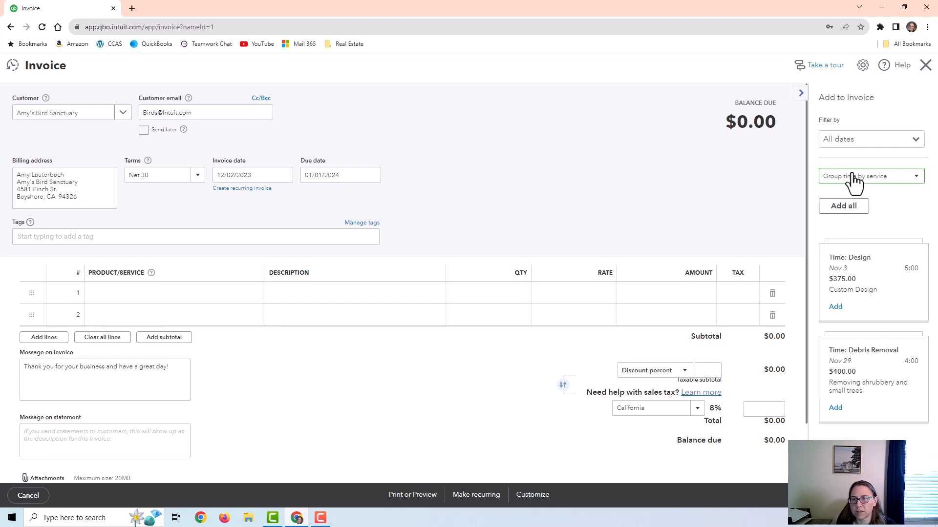
{"action": "left_click", "coordinate": [852, 177]}
{"action": "left_click", "coordinate": [855, 194]}
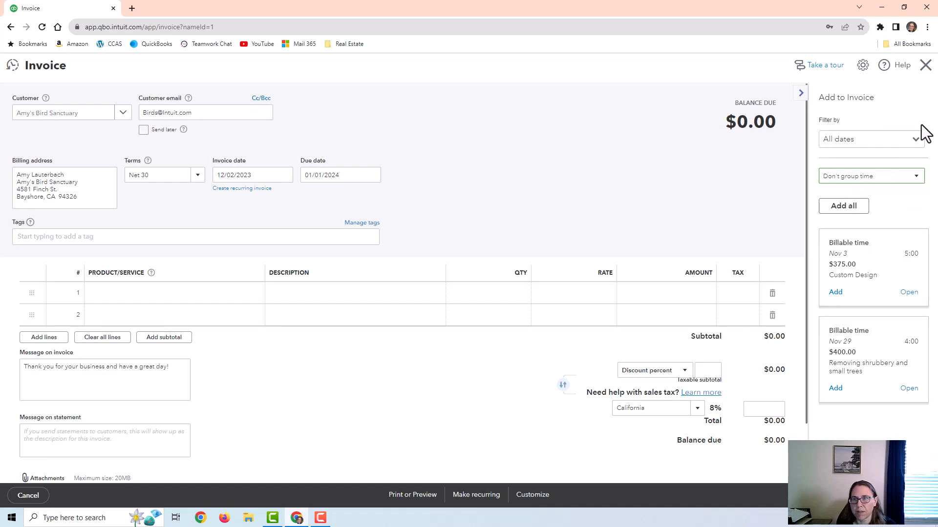
{"action": "left_click", "coordinate": [924, 67]}
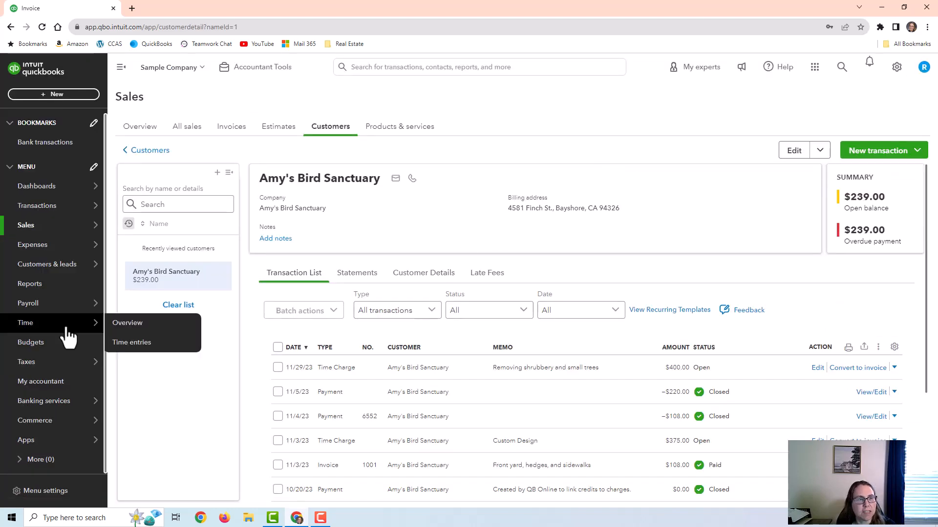
Open the Time Activities by Customer Detail report and run it for All Dates.
{"action": "left_click", "coordinate": [30, 291]}
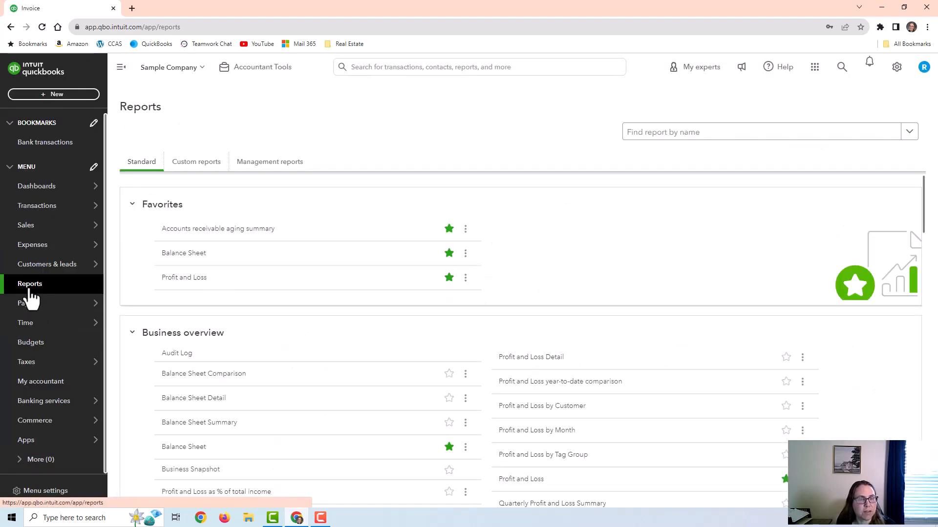
{"action": "scroll", "coordinate": [506, 390], "scroll_direction": "down", "scroll_amount": 3}
{"action": "scroll", "coordinate": [511, 403], "scroll_direction": "down", "scroll_amount": 10}
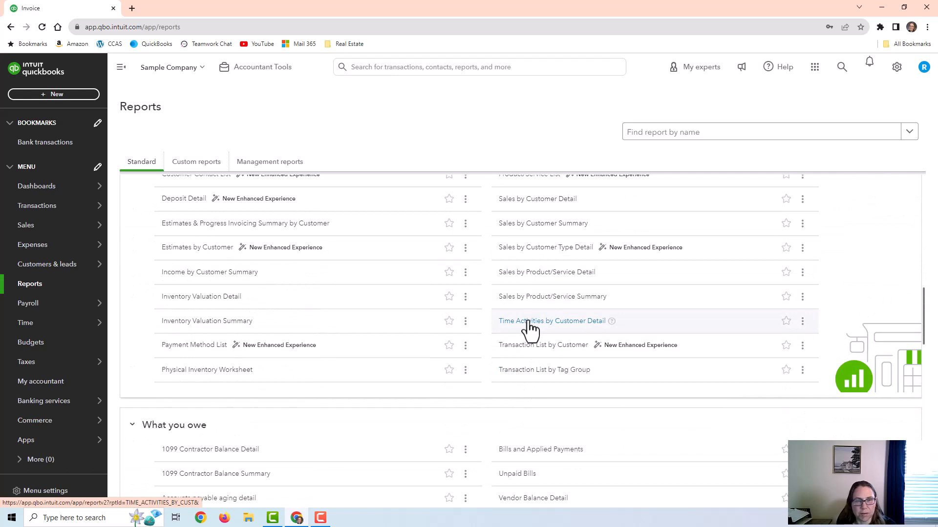
{"action": "left_click", "coordinate": [527, 322]}
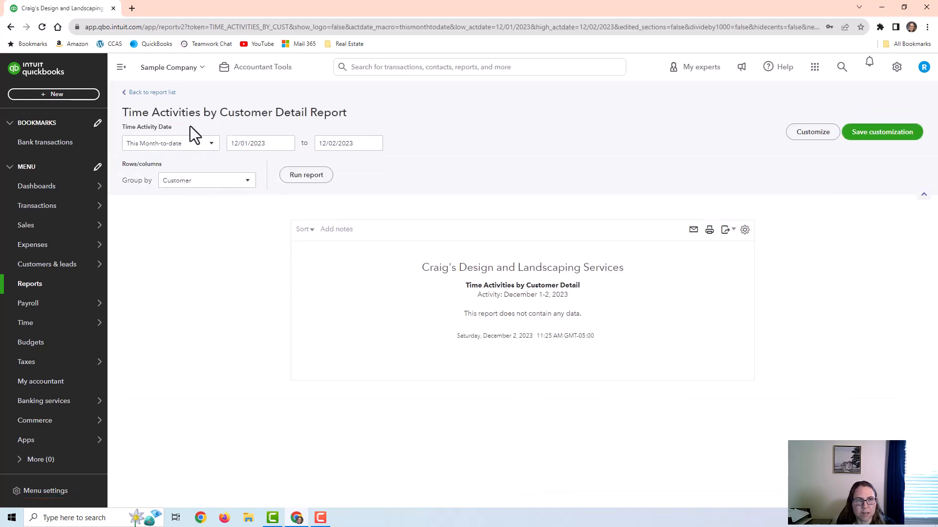
{"action": "left_click", "coordinate": [188, 143]}
{"action": "left_click", "coordinate": [188, 160]}
{"action": "left_click", "coordinate": [308, 177]}
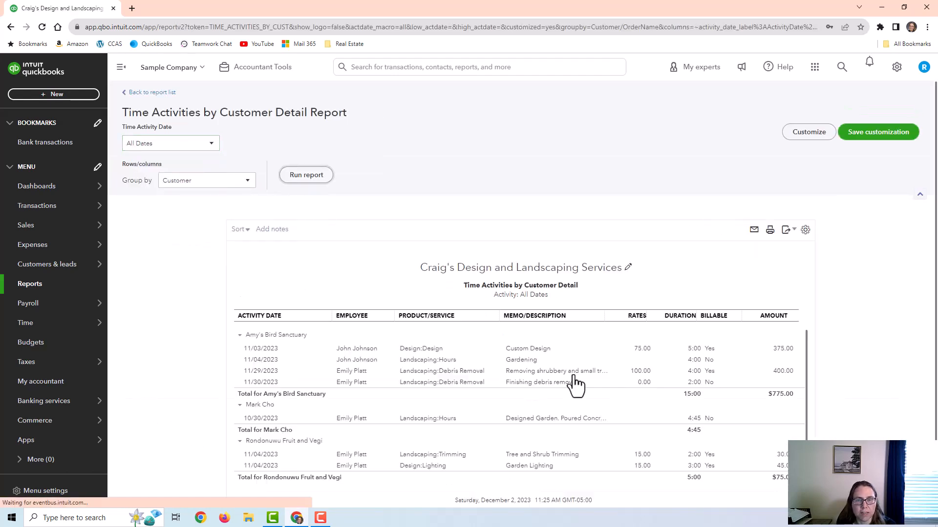
Make the 11/30/2023 debris removal time activity for Amy's Bird Sanctuary billable at 100.00 per hour and save it.
{"action": "scroll", "coordinate": [635, 391], "scroll_direction": "down", "scroll_amount": 1}
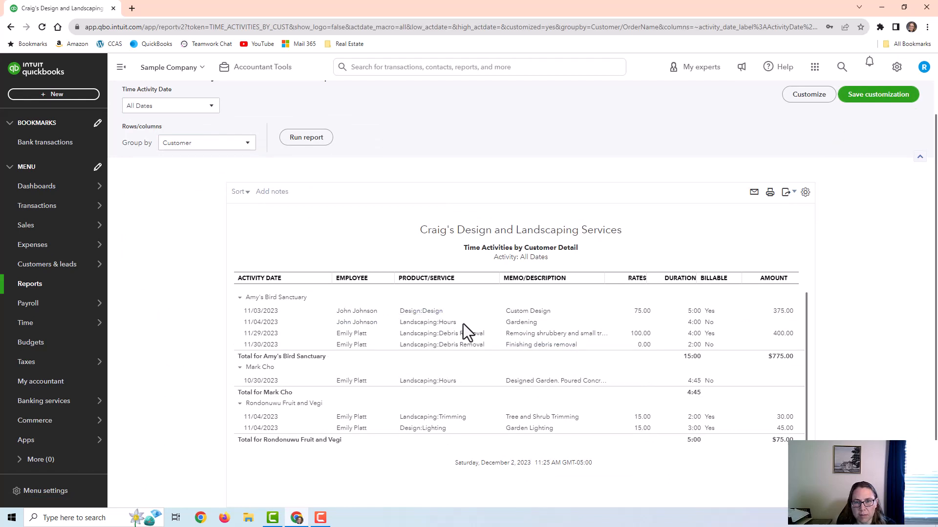
{"action": "left_click", "coordinate": [694, 345]}
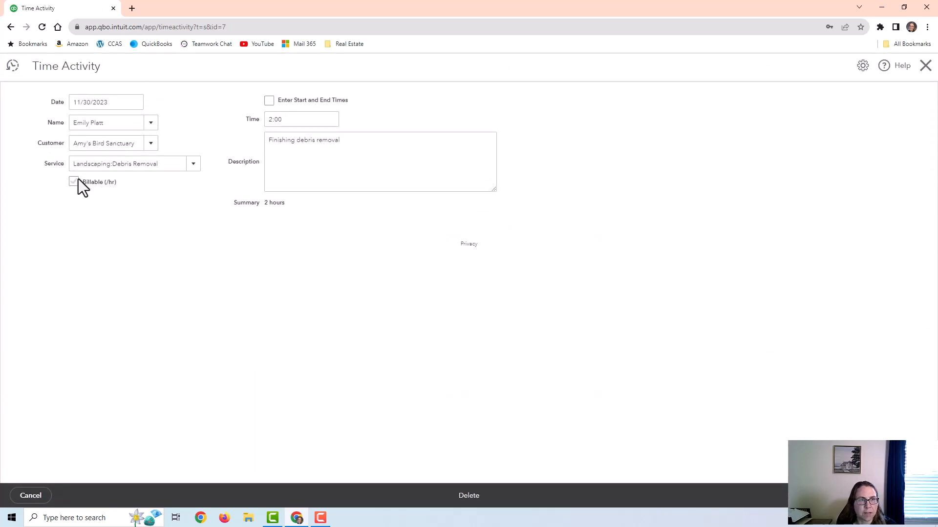
{"action": "left_click", "coordinate": [74, 181]}
{"action": "left_click", "coordinate": [138, 184]}
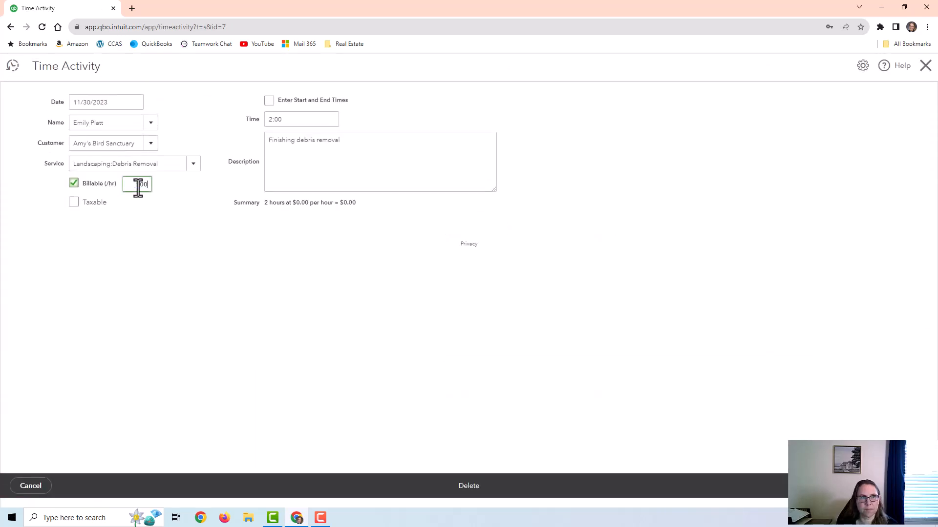
{"action": "left_click", "coordinate": [894, 486]}
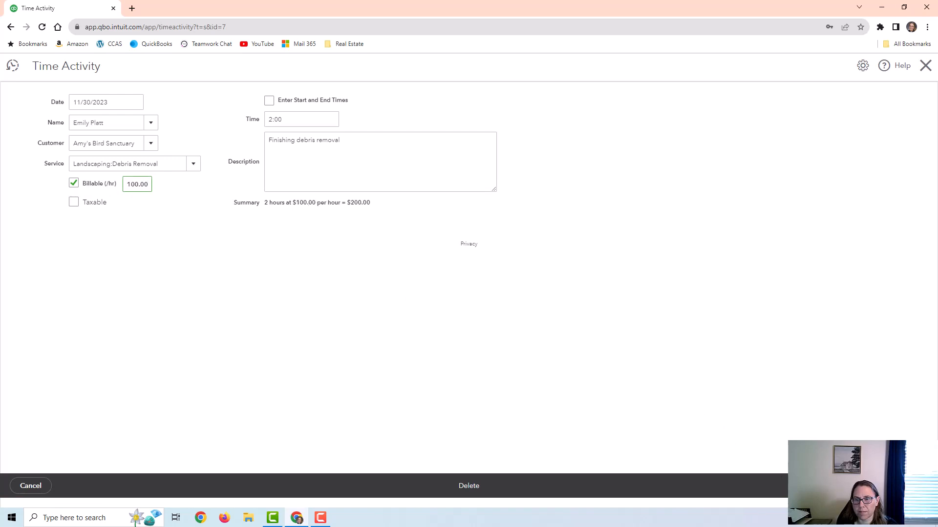
Make the 11/04/2023 gardening time activity for Amy's Bird Sanctuary billable at 75.00 per hour and save it.
{"action": "scroll", "coordinate": [704, 349], "scroll_direction": "down", "scroll_amount": 1}
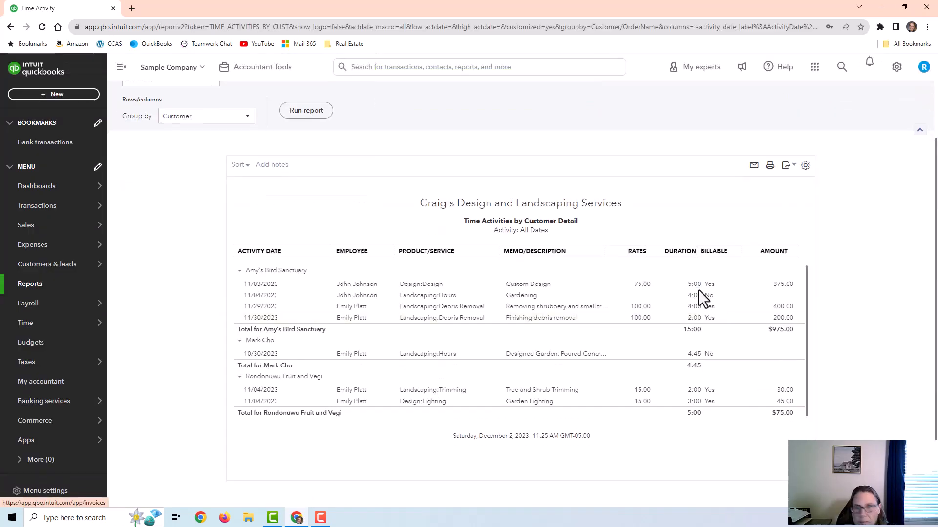
{"action": "left_click", "coordinate": [694, 296]}
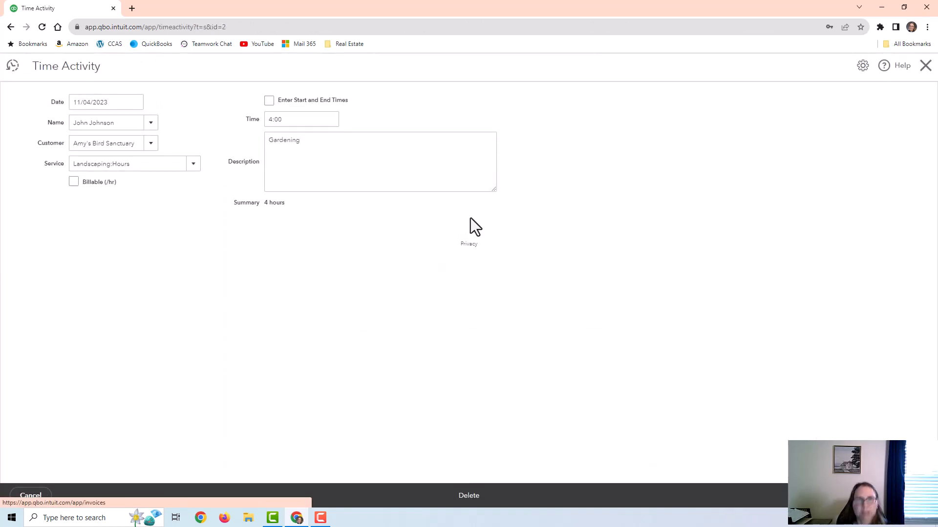
{"action": "left_click", "coordinate": [74, 182]}
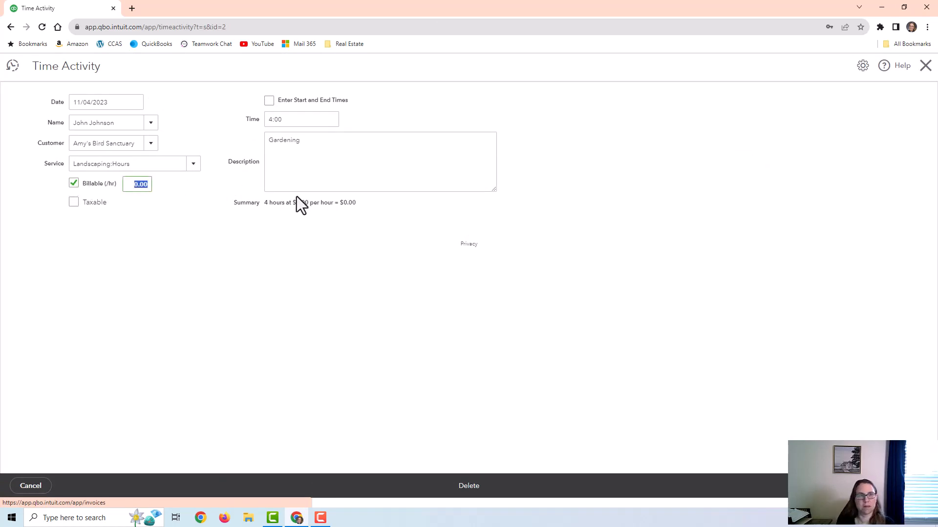
{"action": "left_click", "coordinate": [879, 485]}
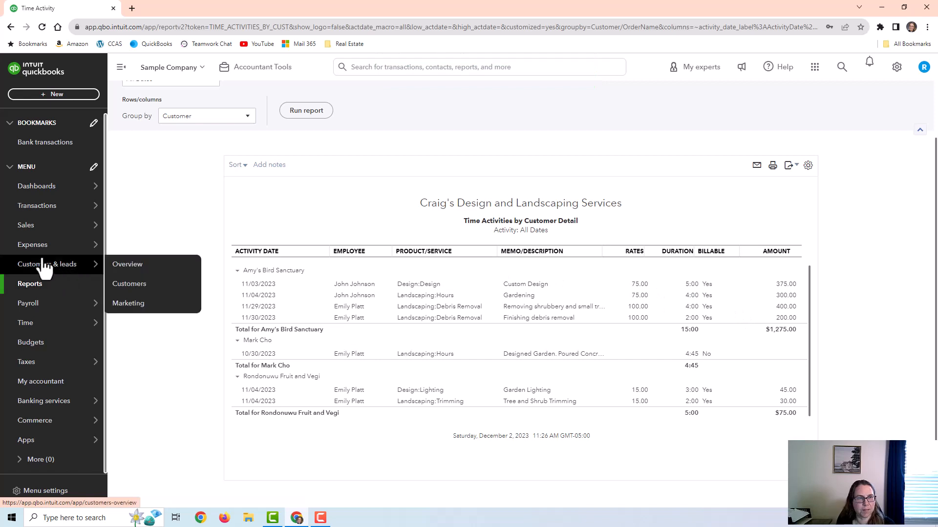
Open Amy's Bird Sanctuary's customer record and start a new invoice from it.
{"action": "mouse_move", "coordinate": [31, 227]}
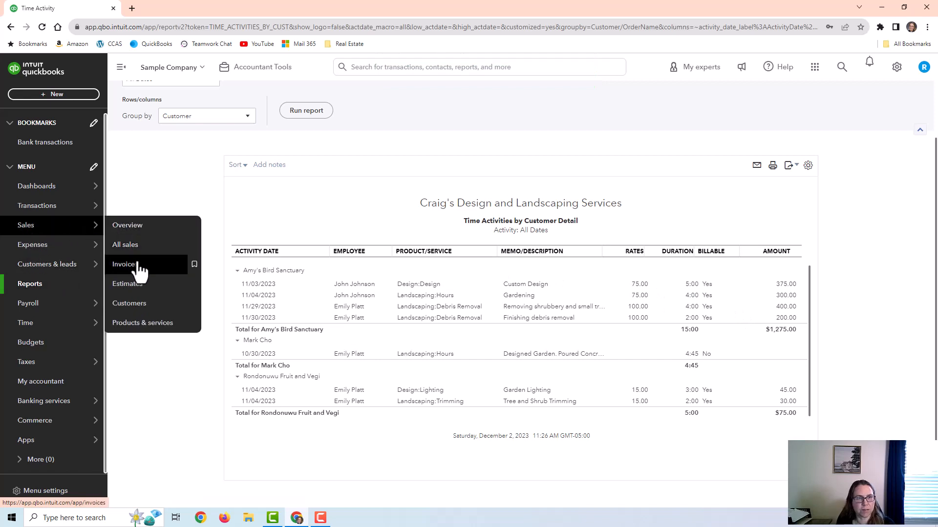
{"action": "left_click", "coordinate": [147, 304]}
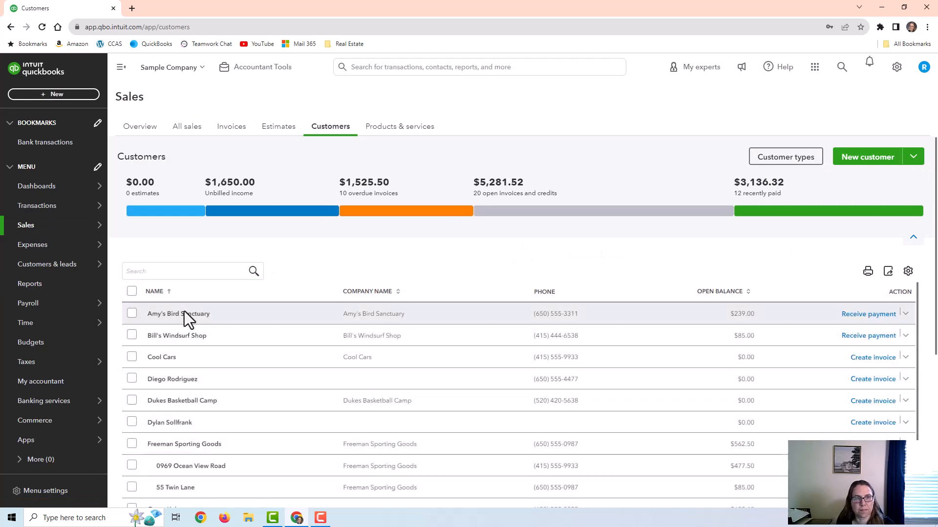
{"action": "left_click", "coordinate": [185, 313]}
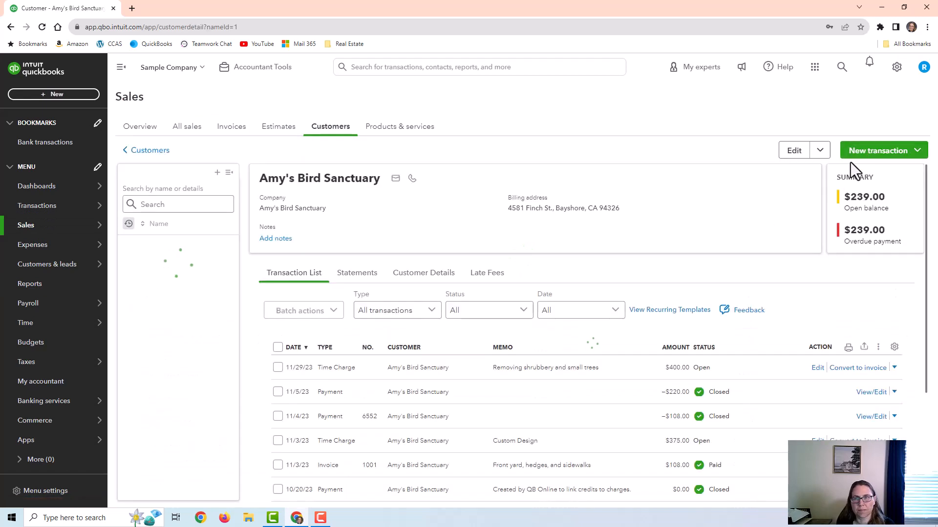
{"action": "left_click", "coordinate": [878, 149]}
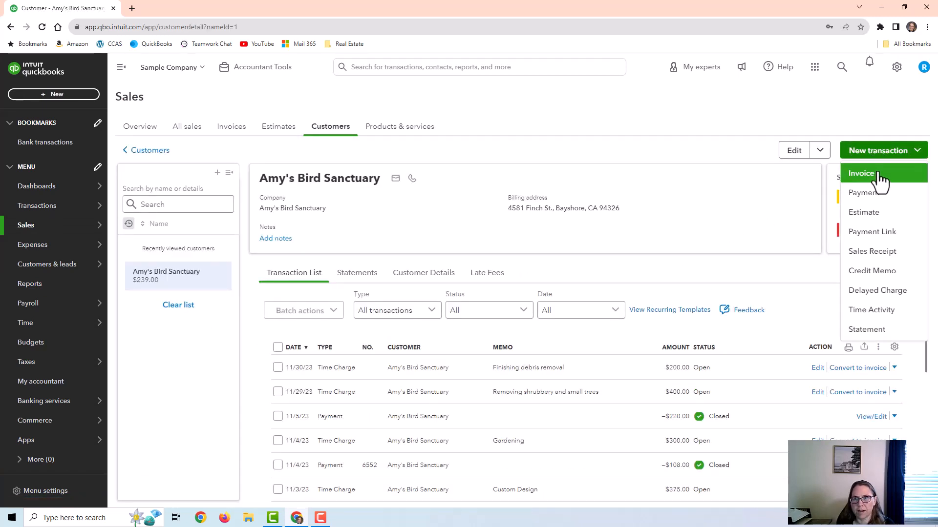
{"action": "left_click", "coordinate": [881, 177]}
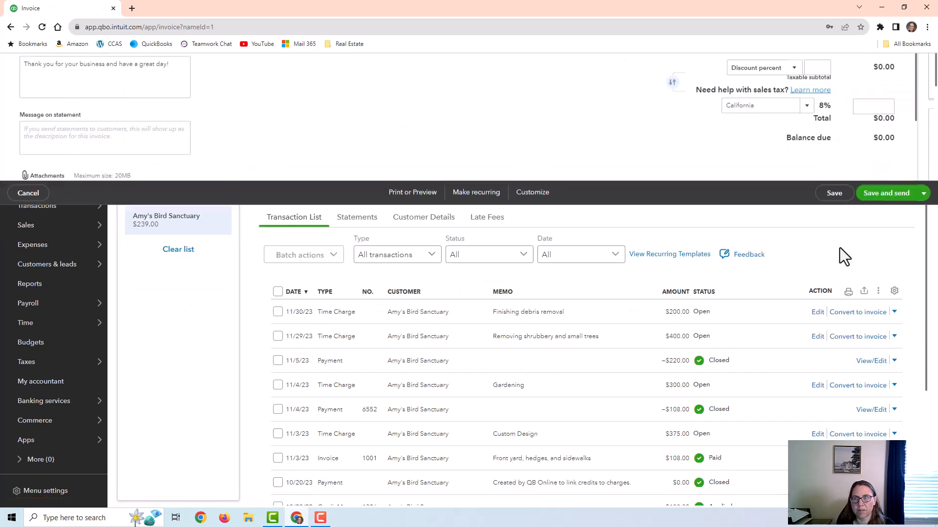
Group the billable time by service, add all of it to the invoice, and check the Debris Removal line's description.
{"action": "scroll", "coordinate": [884, 229], "scroll_direction": "down", "scroll_amount": 1}
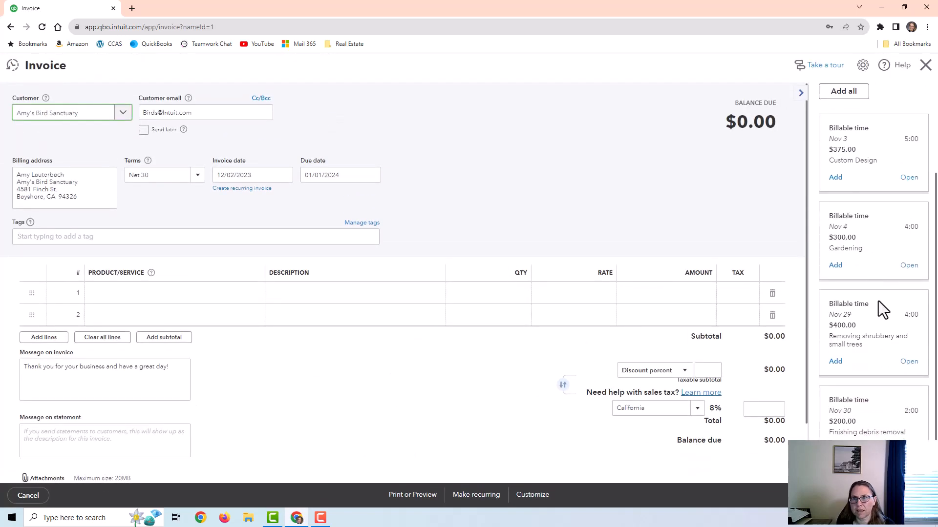
{"action": "scroll", "coordinate": [874, 230], "scroll_direction": "up", "scroll_amount": 2}
{"action": "left_click", "coordinate": [855, 180]}
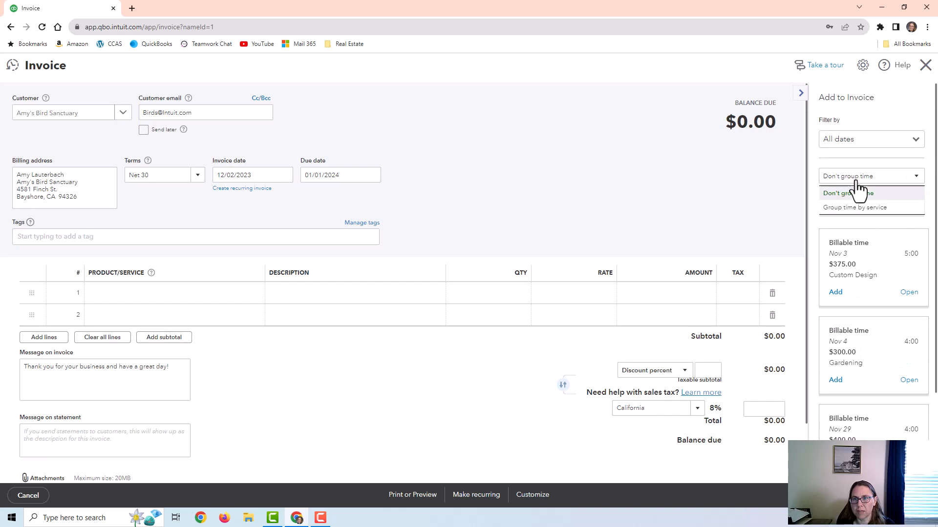
{"action": "left_click", "coordinate": [858, 208]}
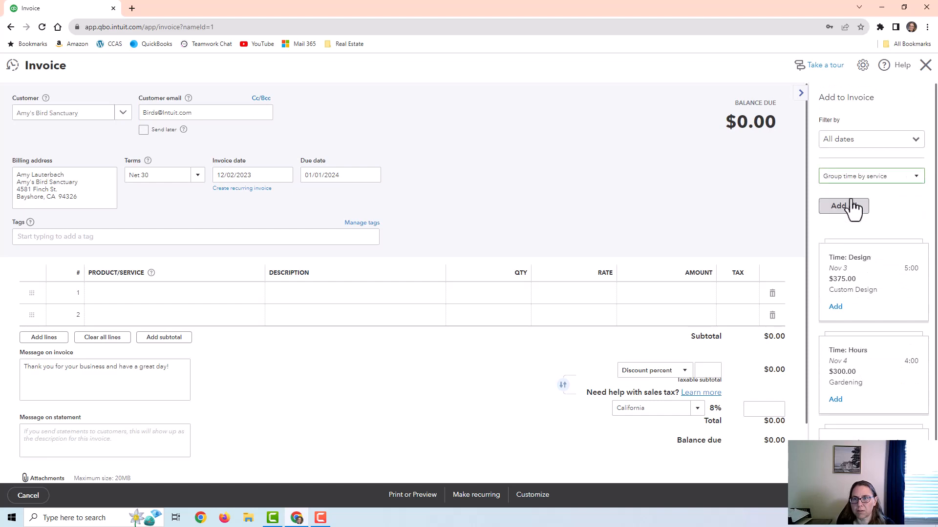
{"action": "scroll", "coordinate": [887, 223], "scroll_direction": "down", "scroll_amount": 1}
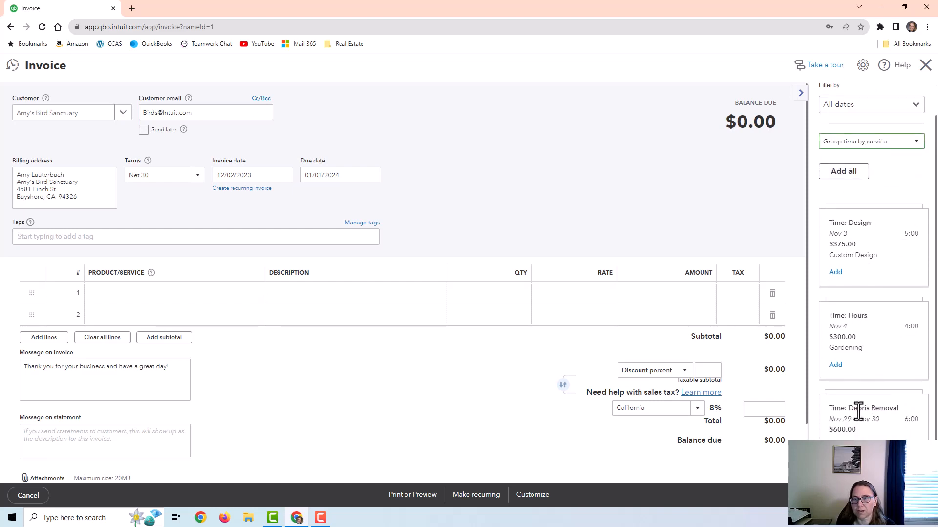
{"action": "left_click", "coordinate": [844, 172]}
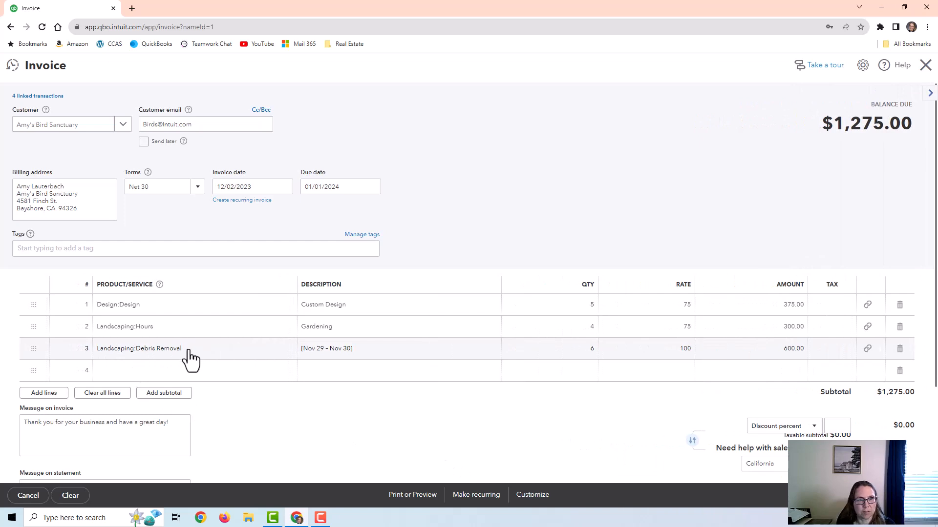
{"action": "left_click", "coordinate": [330, 351]}
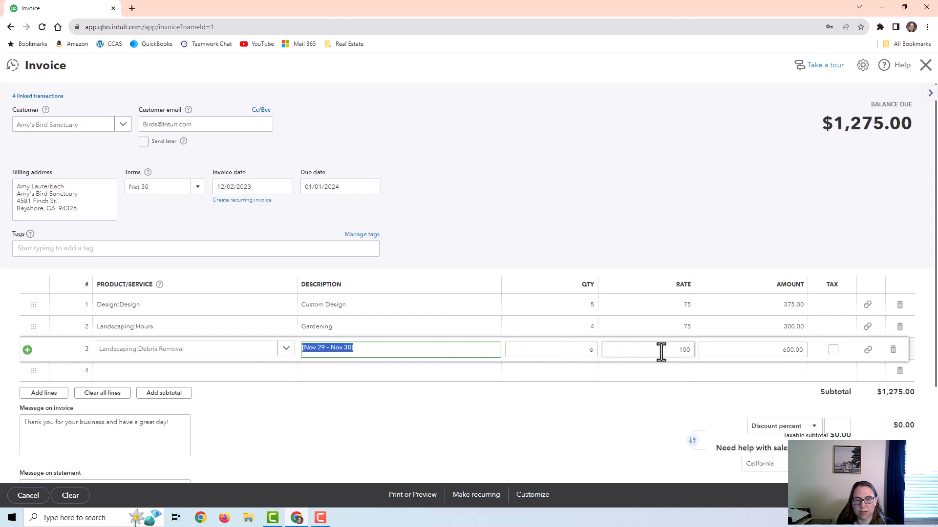
{"action": "left_click", "coordinate": [929, 98]}
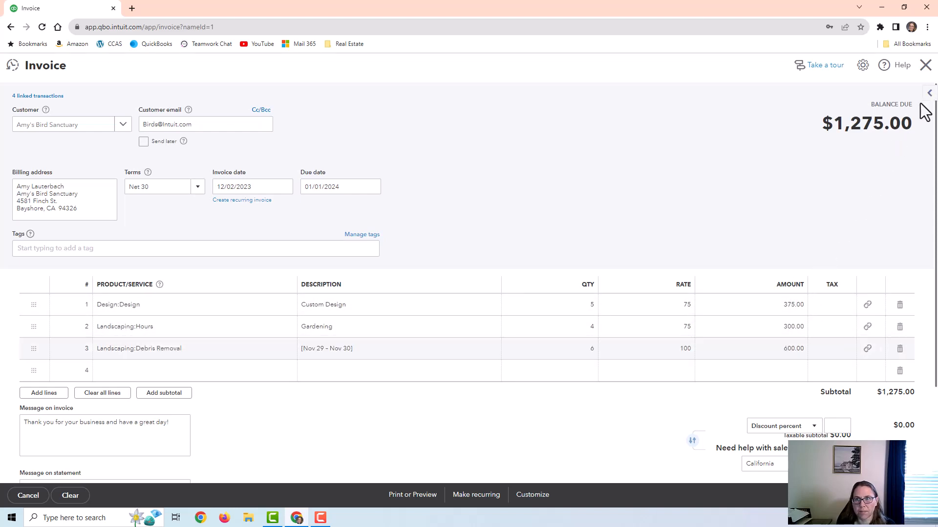
Remove the Design, Hours and Debris Removal time lines from the invoice.
{"action": "left_click", "coordinate": [900, 305]}
{"action": "left_click", "coordinate": [516, 297]}
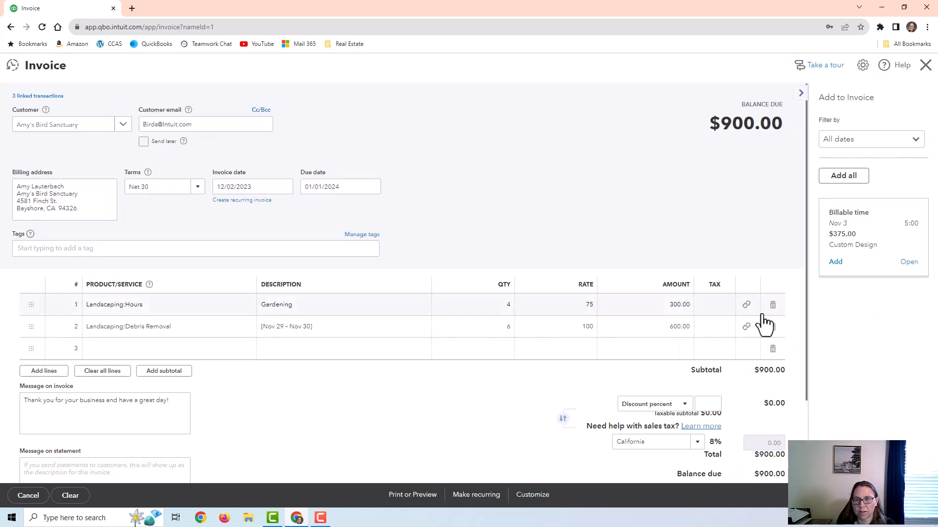
{"action": "left_click", "coordinate": [773, 305]}
{"action": "left_click", "coordinate": [512, 297]}
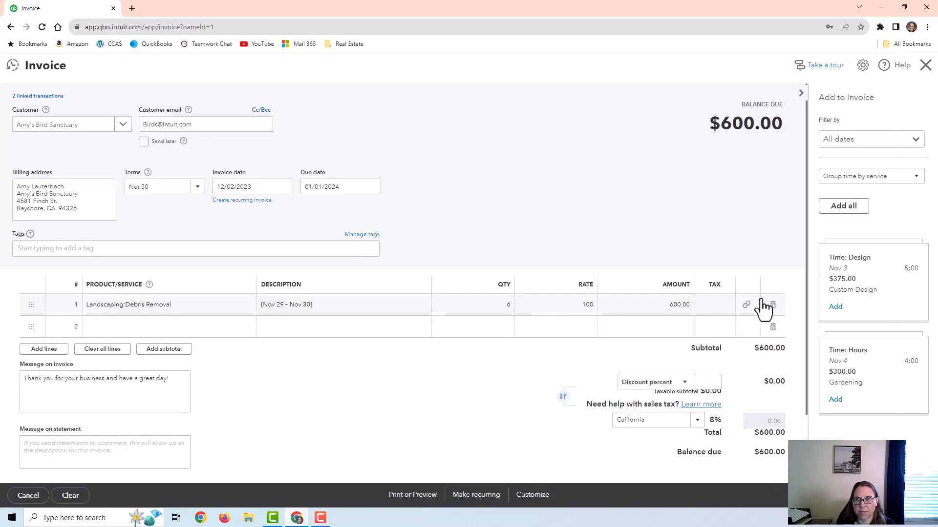
{"action": "left_click", "coordinate": [772, 305]}
{"action": "left_click", "coordinate": [512, 297]}
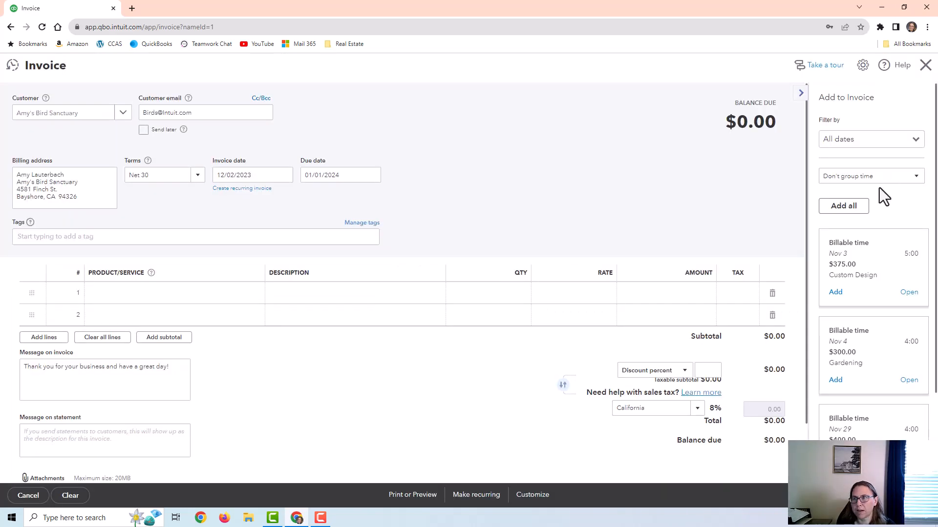
Add all billable time to the invoice without grouping it, and close the invoice without saving.
{"action": "scroll", "coordinate": [887, 215], "scroll_direction": "down", "scroll_amount": 3}
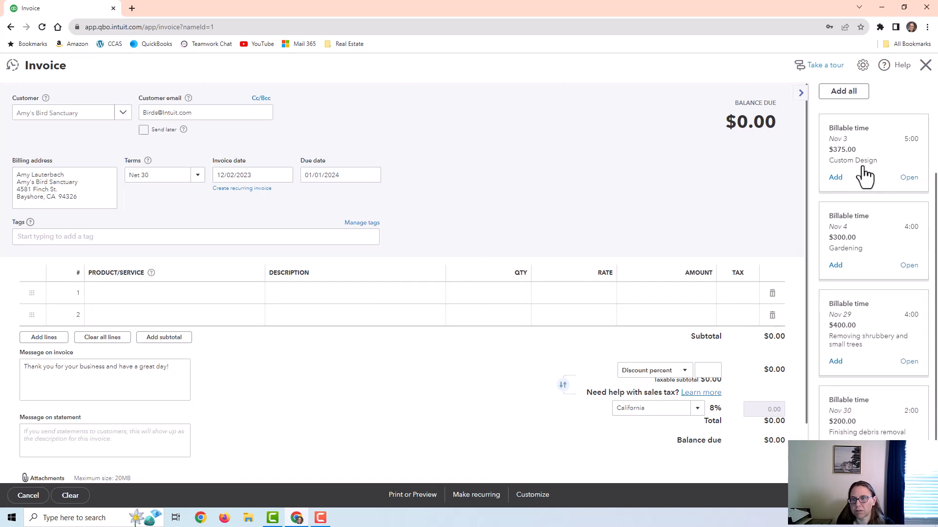
{"action": "scroll", "coordinate": [864, 175], "scroll_direction": "up", "scroll_amount": 3}
{"action": "left_click", "coordinate": [861, 176]}
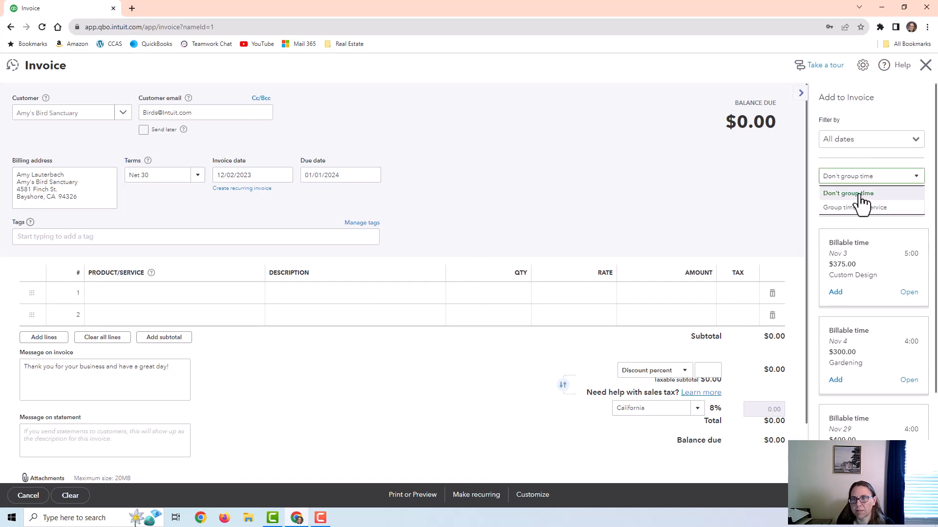
{"action": "left_click", "coordinate": [856, 192]}
{"action": "left_click", "coordinate": [844, 207]}
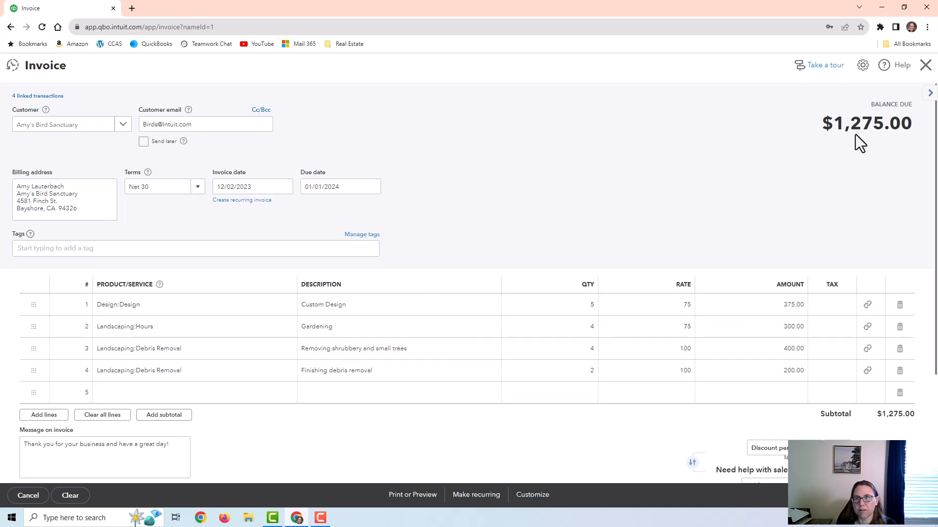
{"action": "left_click", "coordinate": [925, 67]}
{"action": "left_click", "coordinate": [518, 296]}
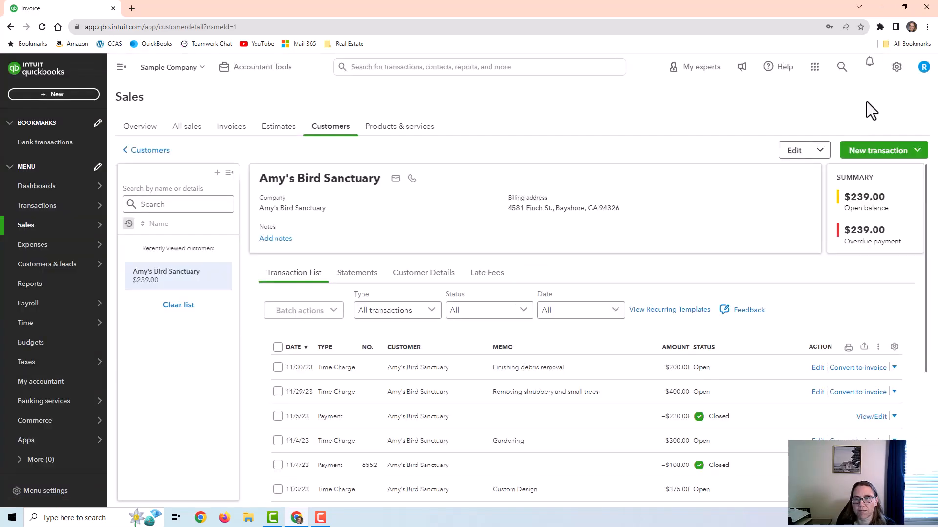
Turn on the service date in the sales form content settings, save the change, and return to the customer record.
{"action": "left_click", "coordinate": [901, 69]}
{"action": "left_click", "coordinate": [576, 124]}
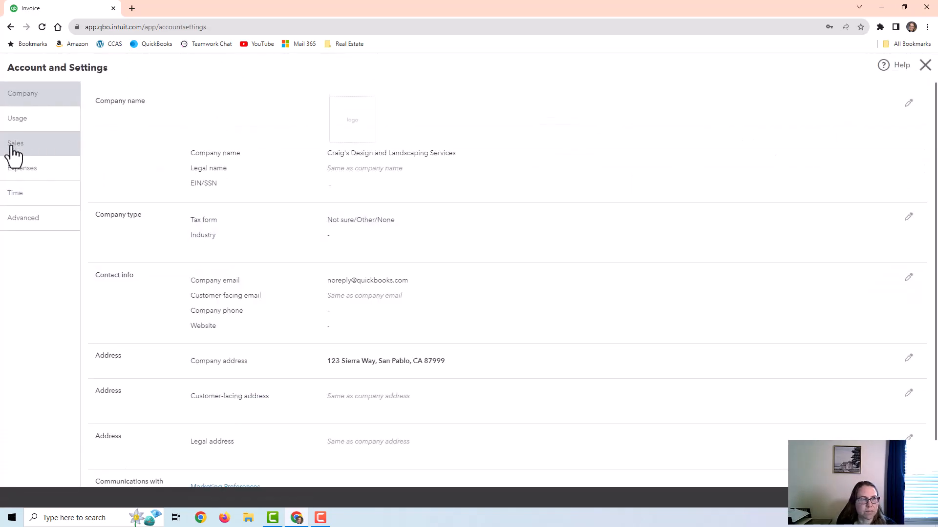
{"action": "left_click", "coordinate": [28, 148]}
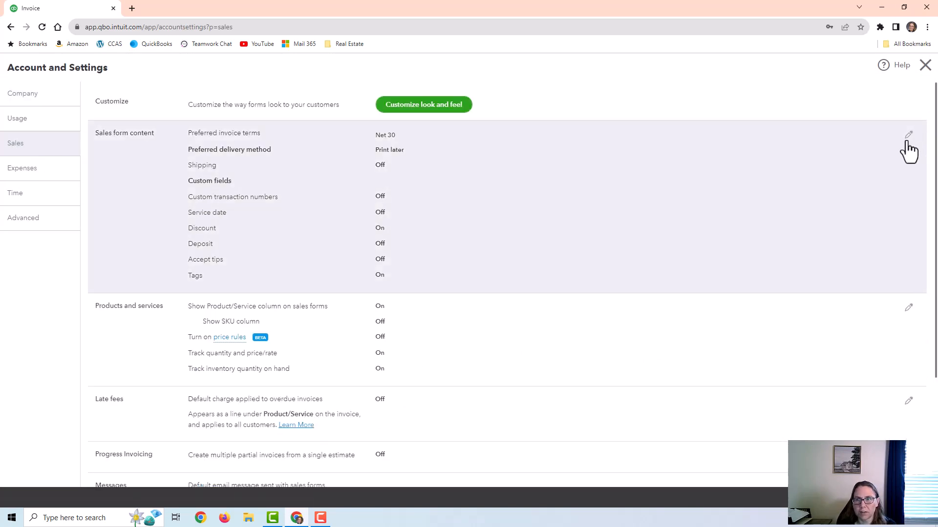
{"action": "left_click", "coordinate": [907, 141]}
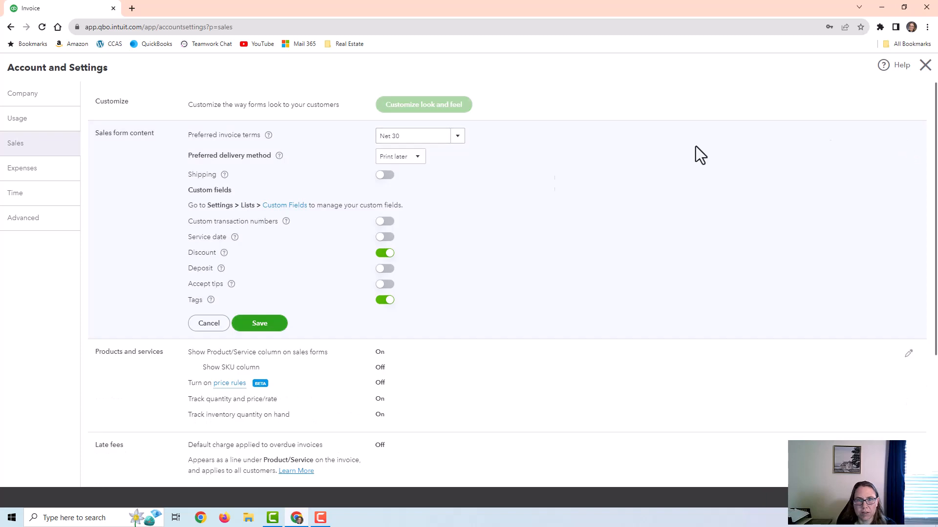
{"action": "left_click", "coordinate": [385, 238]}
{"action": "left_click", "coordinate": [277, 325]}
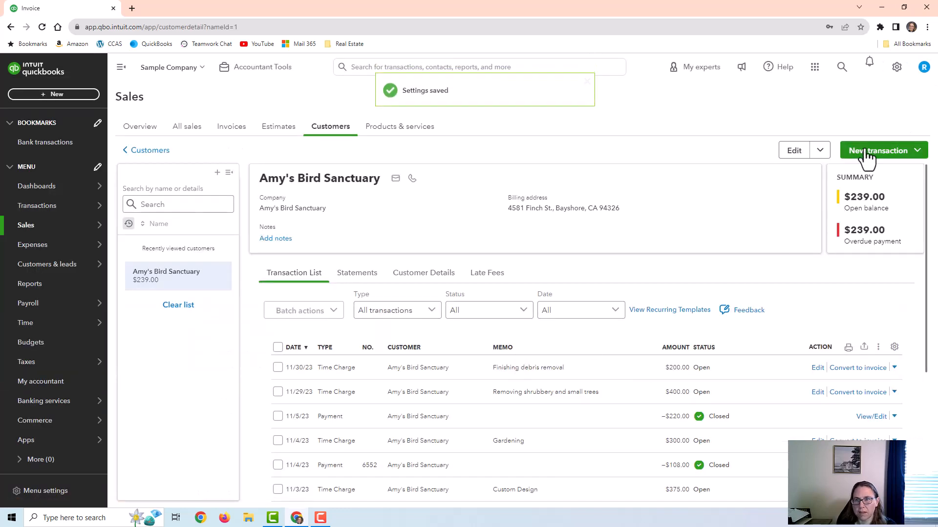
Start a new invoice for Amy's Bird Sanctuary and add all of the ungrouped billable time to it.
{"action": "left_click", "coordinate": [866, 155]}
{"action": "left_click", "coordinate": [861, 175]}
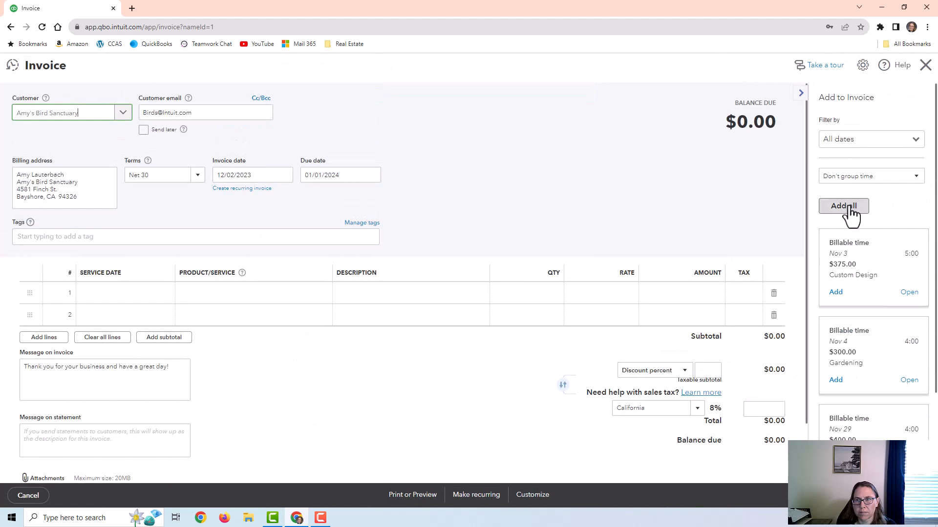
{"action": "left_click", "coordinate": [845, 207]}
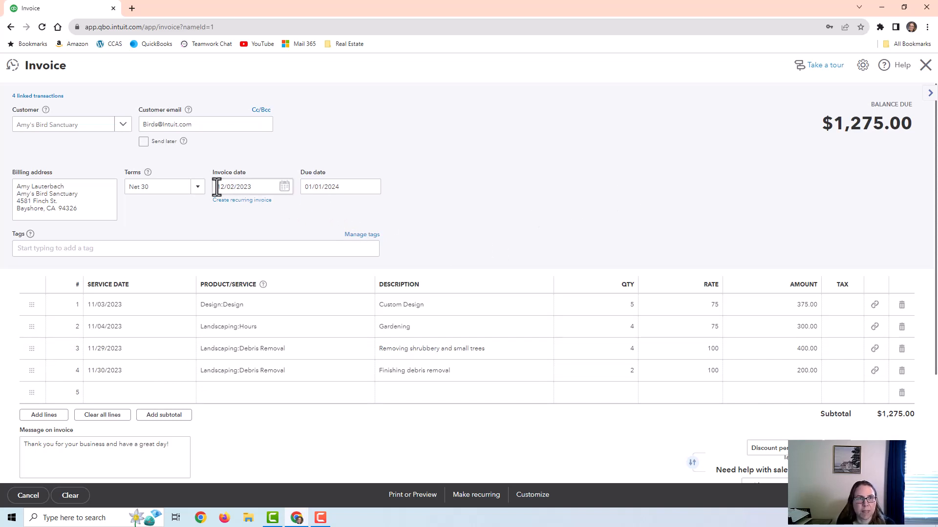
Review the available payment terms and the products and services offered for an additional invoice line.
{"action": "left_click", "coordinate": [198, 187]}
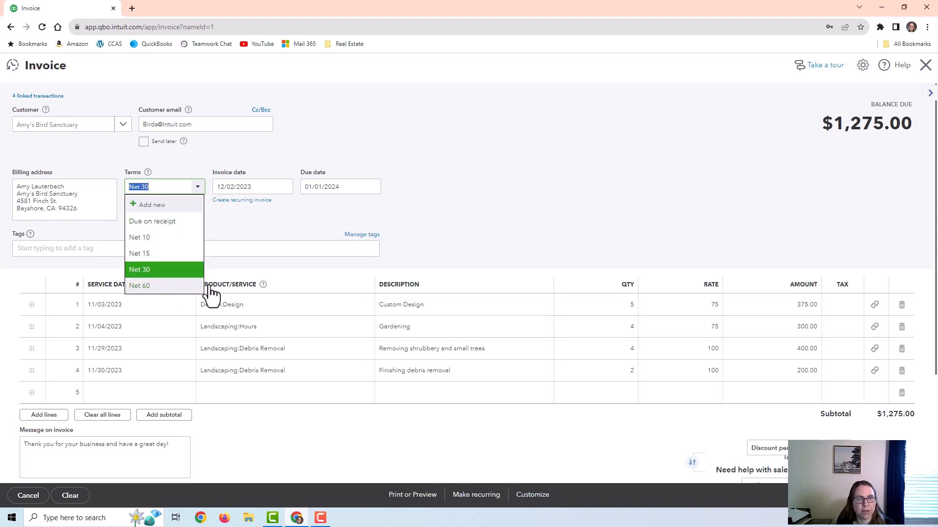
{"action": "left_click", "coordinate": [595, 146]}
{"action": "left_click", "coordinate": [128, 393]}
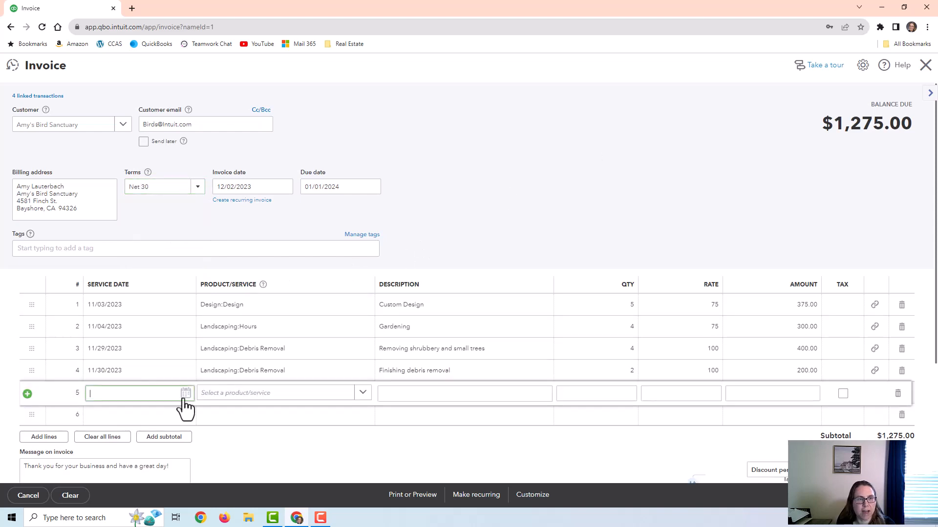
{"action": "left_click", "coordinate": [233, 393]}
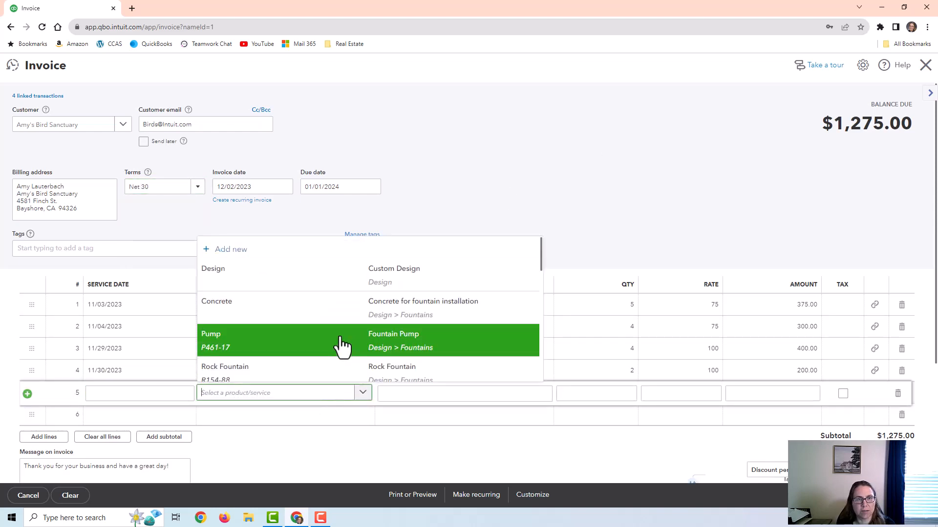
{"action": "scroll", "coordinate": [335, 357], "scroll_direction": "down", "scroll_amount": 2}
{"action": "scroll", "coordinate": [337, 356], "scroll_direction": "down", "scroll_amount": 3}
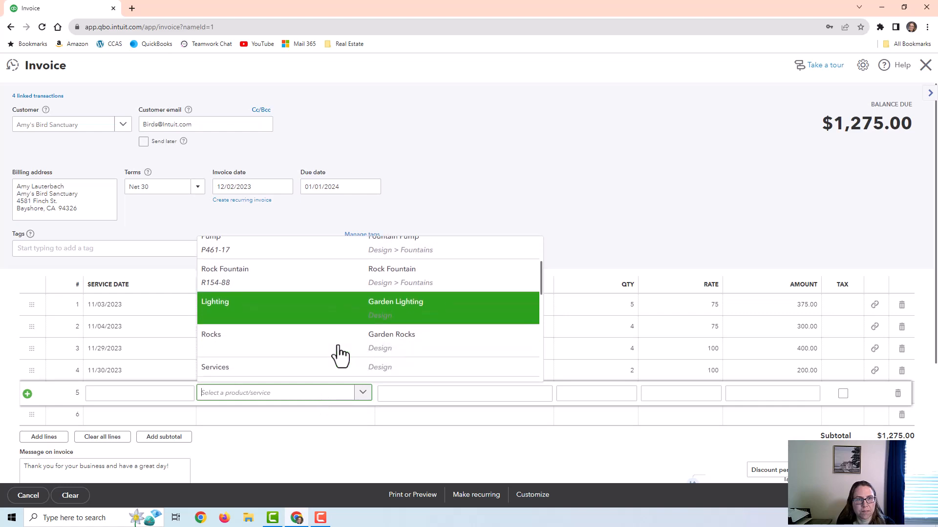
{"action": "scroll", "coordinate": [337, 355], "scroll_direction": "up", "scroll_amount": 3}
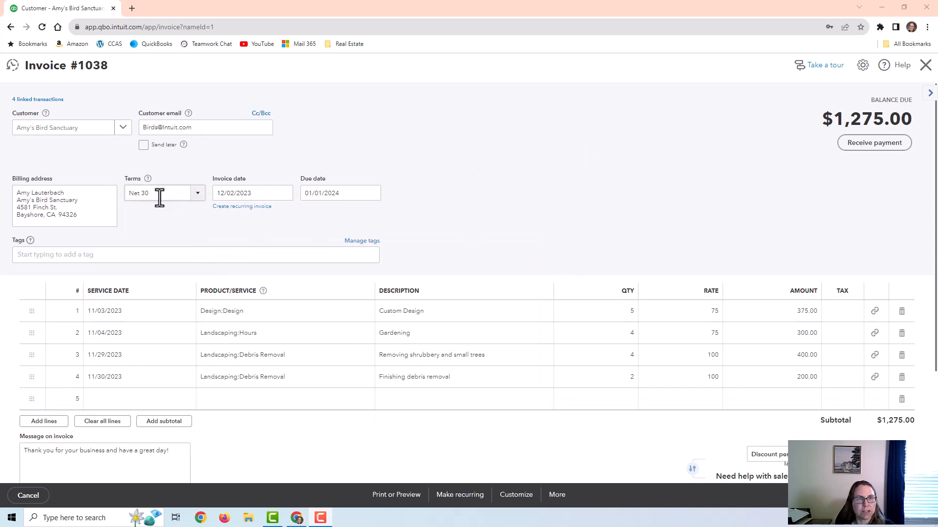
Switch the invoice's discount type to Discount value and back to Discount percent.
{"action": "scroll", "coordinate": [201, 436], "scroll_direction": "down", "scroll_amount": 2}
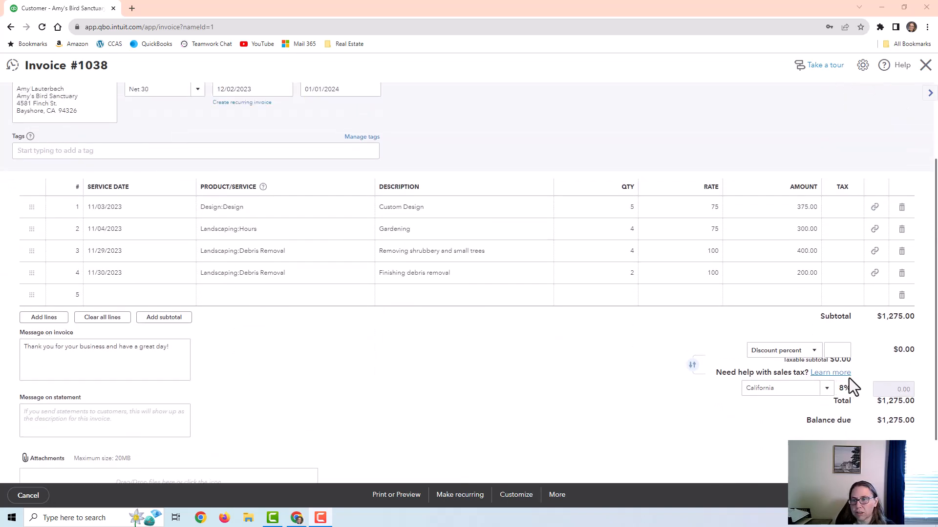
{"action": "left_click", "coordinate": [812, 351]}
{"action": "left_click", "coordinate": [811, 353]}
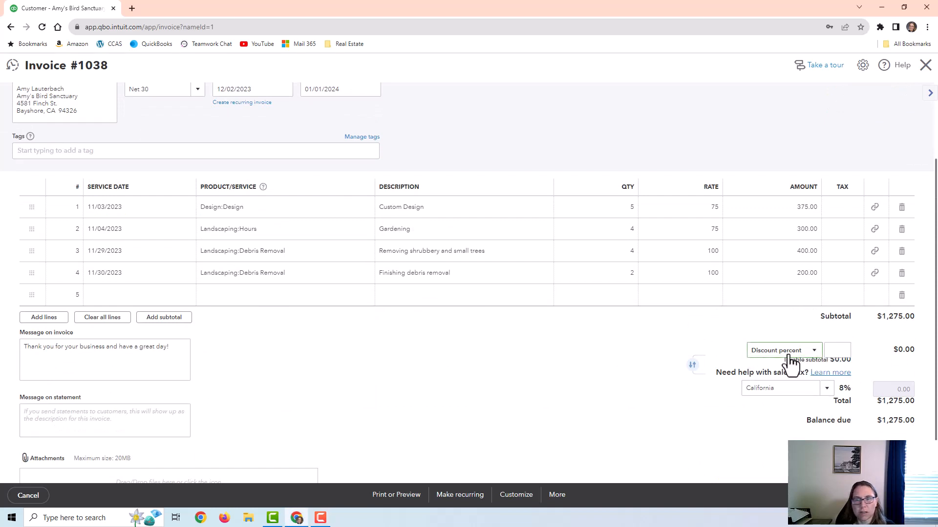
{"action": "left_click", "coordinate": [798, 357]}
{"action": "left_click", "coordinate": [780, 383]}
{"action": "left_click", "coordinate": [791, 351]}
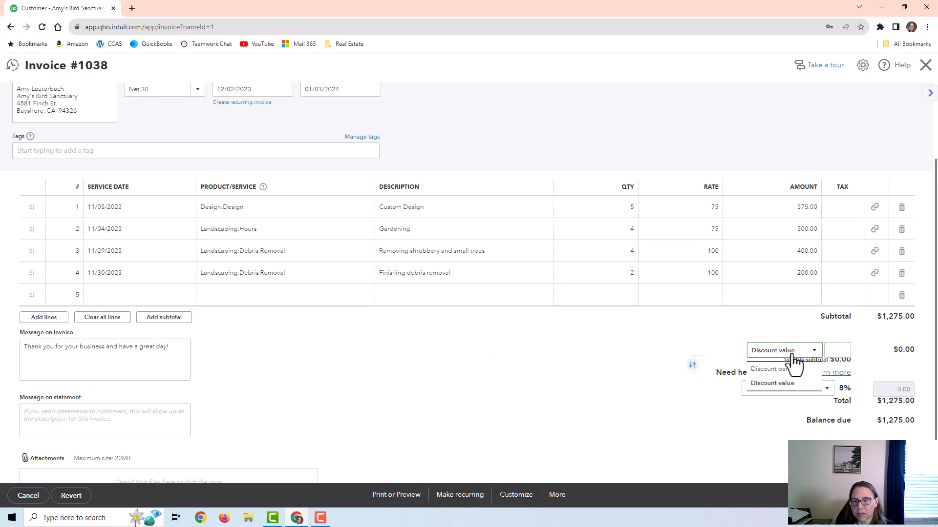
{"action": "left_click", "coordinate": [778, 372]}
{"action": "scroll", "coordinate": [386, 349], "scroll_direction": "down", "scroll_amount": 1}
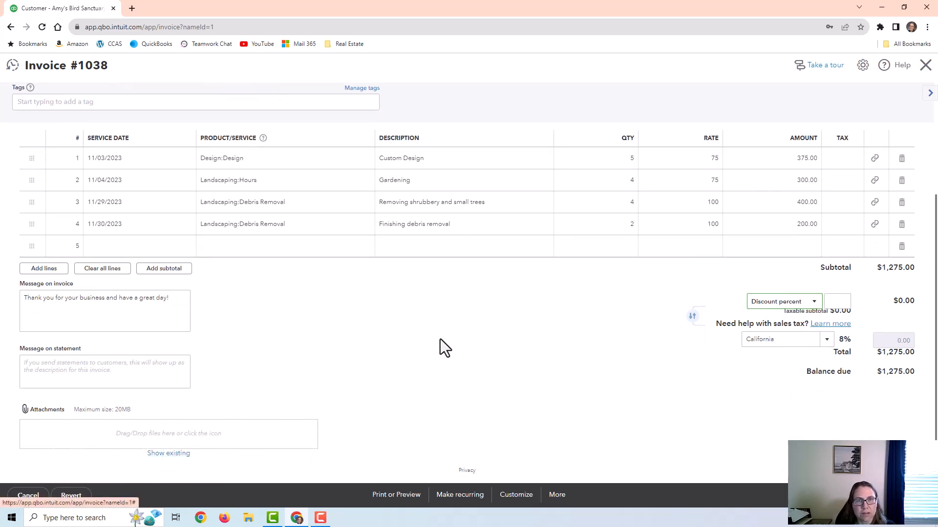
{"action": "scroll", "coordinate": [440, 339], "scroll_direction": "up", "scroll_amount": 3}
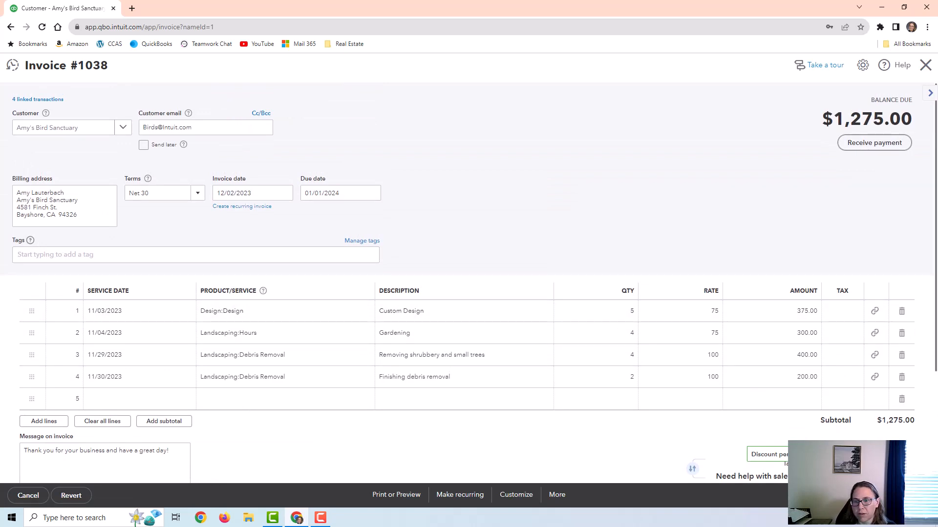
Save the invoice, accept modifying the linked transaction, review the email's subject and message, and send it to the customer.
{"action": "key", "text": "ctrl+alt+s"}
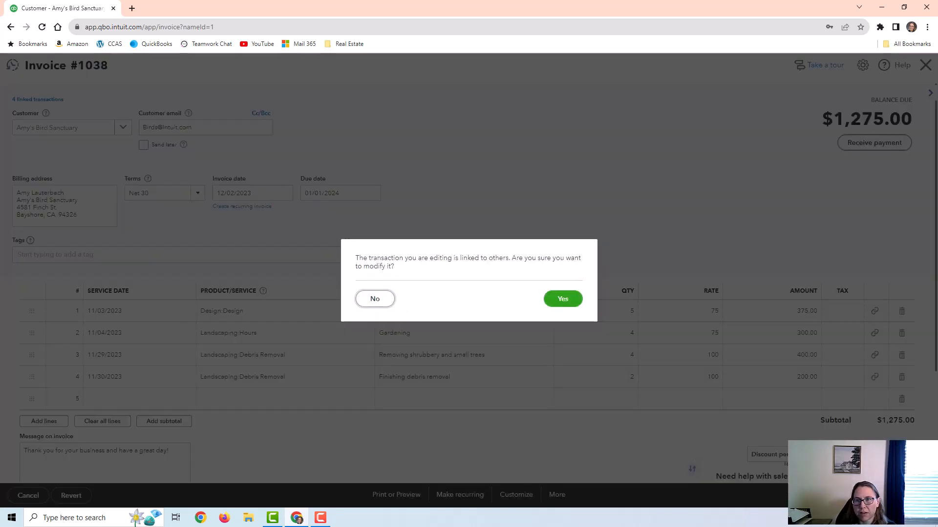
{"action": "left_click", "coordinate": [563, 299]}
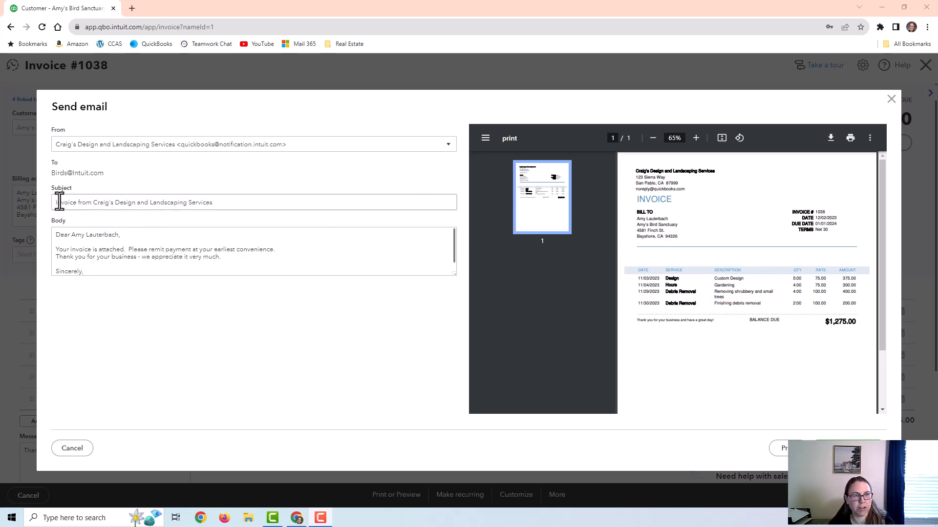
{"action": "left_click_drag", "start_coordinate": [54, 202], "coordinate": [85, 206]}
{"action": "left_click", "coordinate": [78, 203]}
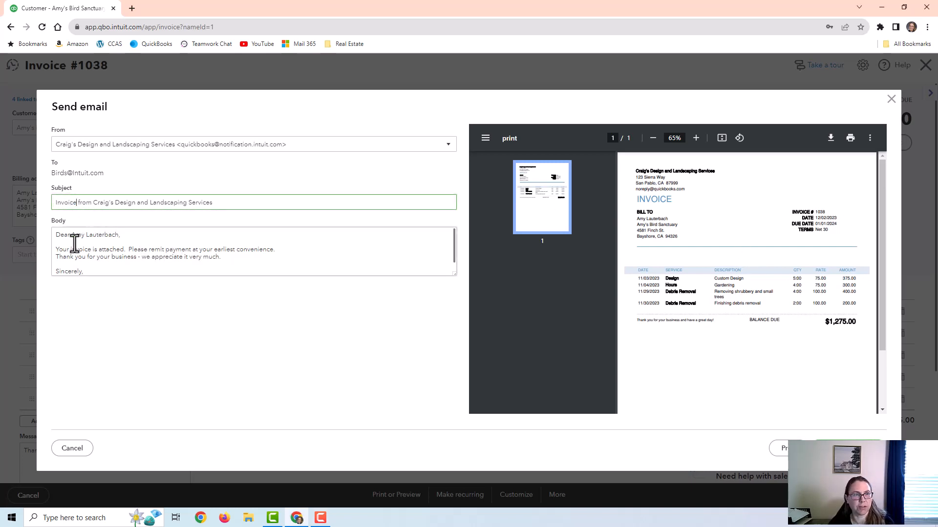
{"action": "scroll", "coordinate": [102, 254], "scroll_direction": "down", "scroll_amount": 1}
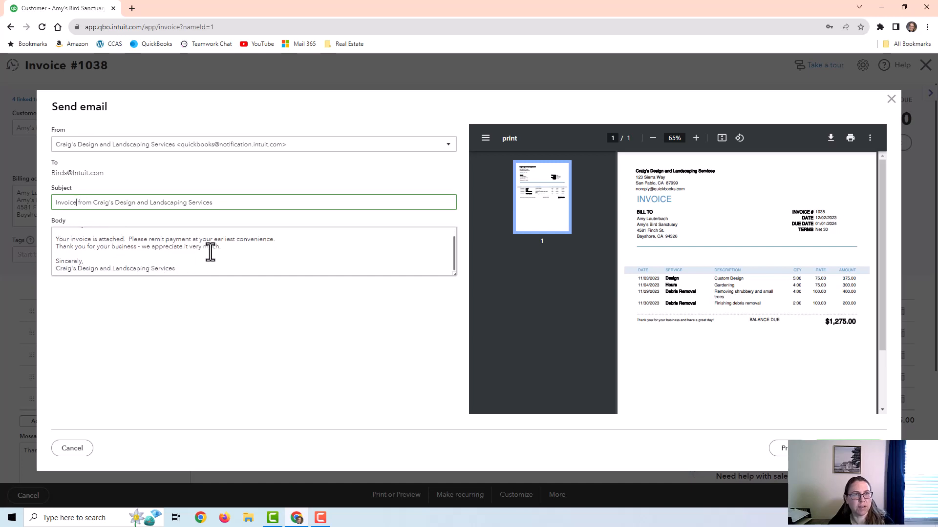
{"action": "scroll", "coordinate": [209, 252], "scroll_direction": "up", "scroll_amount": 1}
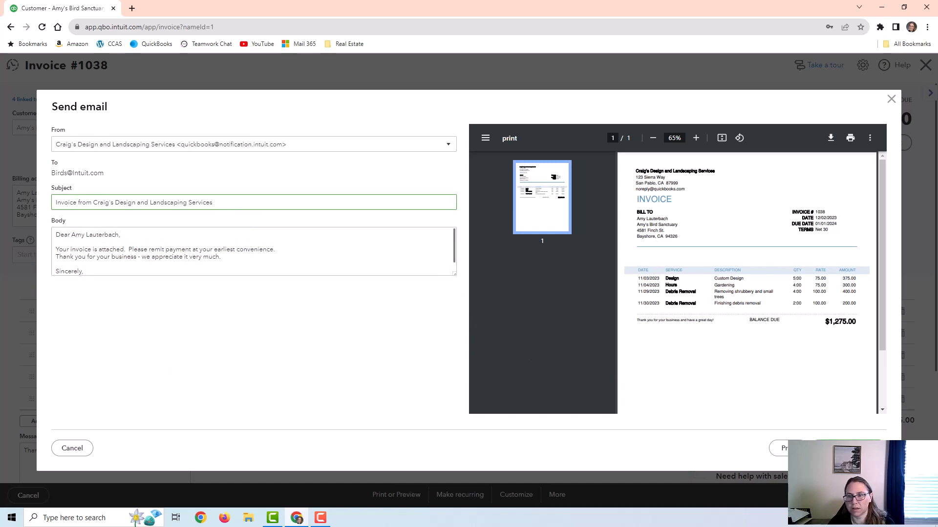
{"action": "left_click", "coordinate": [848, 448]}
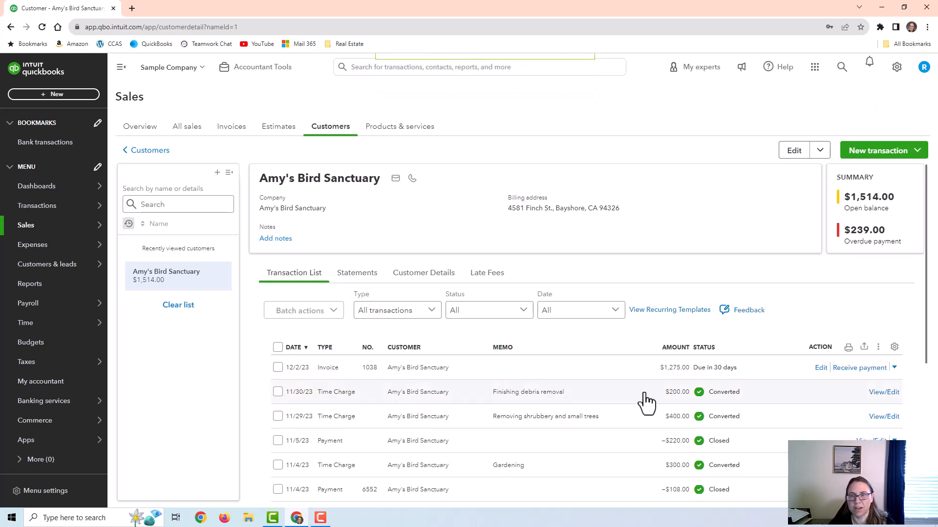
View the further actions available for the 12/2/23 invoice in the transaction list.
{"action": "left_click", "coordinate": [894, 367]}
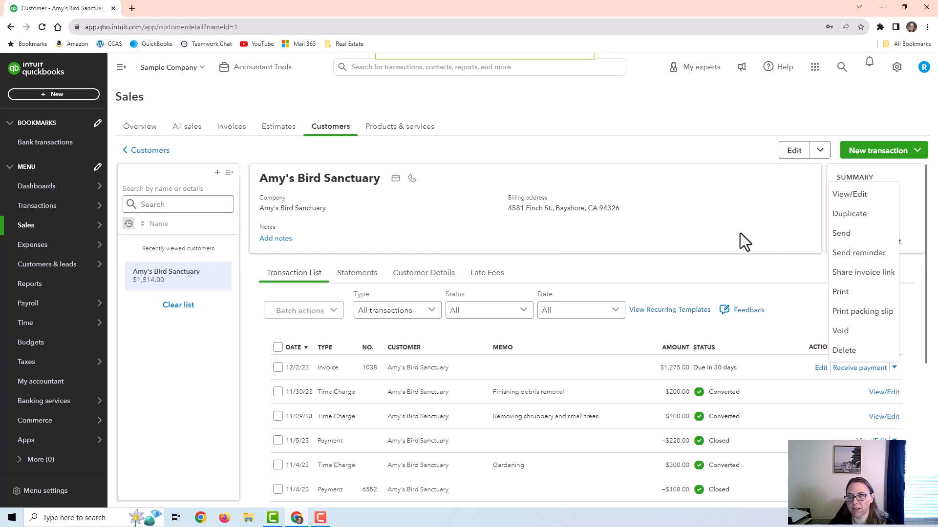
{"action": "left_click", "coordinate": [780, 98]}
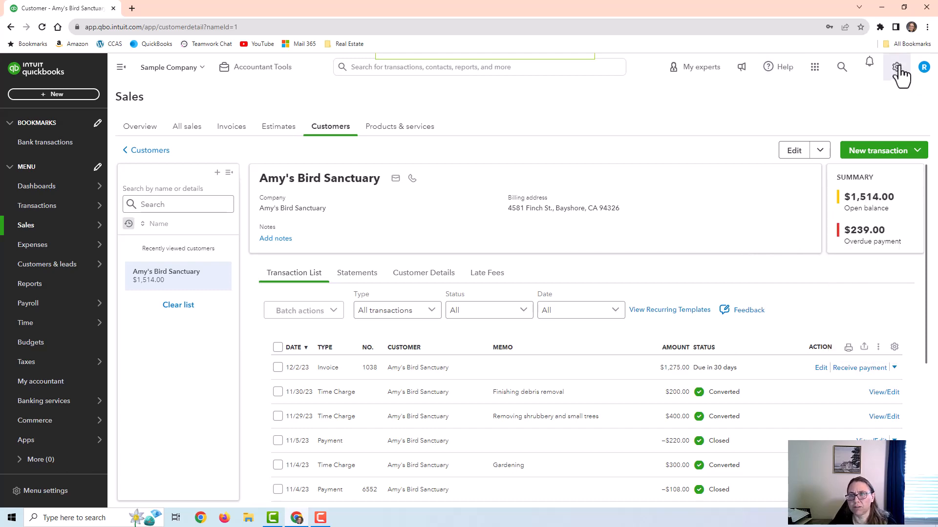
Open the Standard custom form style for editing and view its invoice email settings.
{"action": "left_click", "coordinate": [897, 68]}
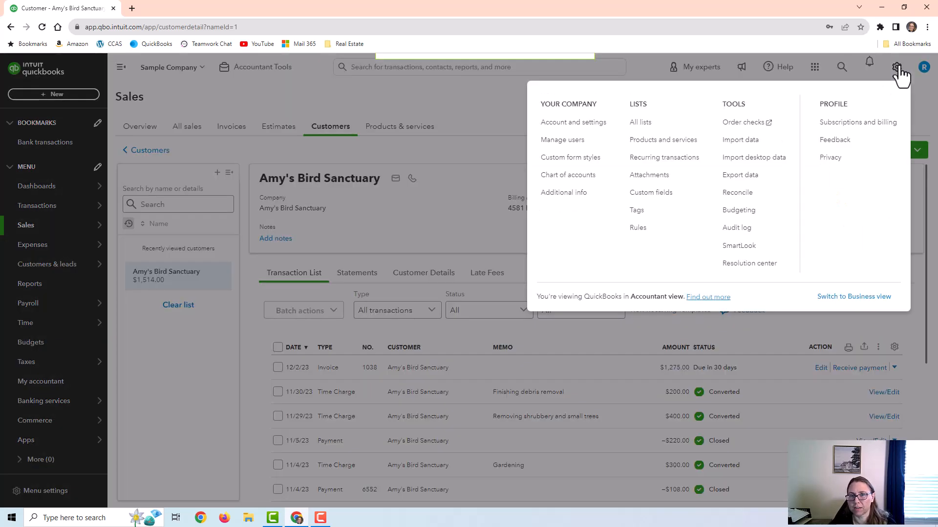
{"action": "left_click", "coordinate": [552, 156]}
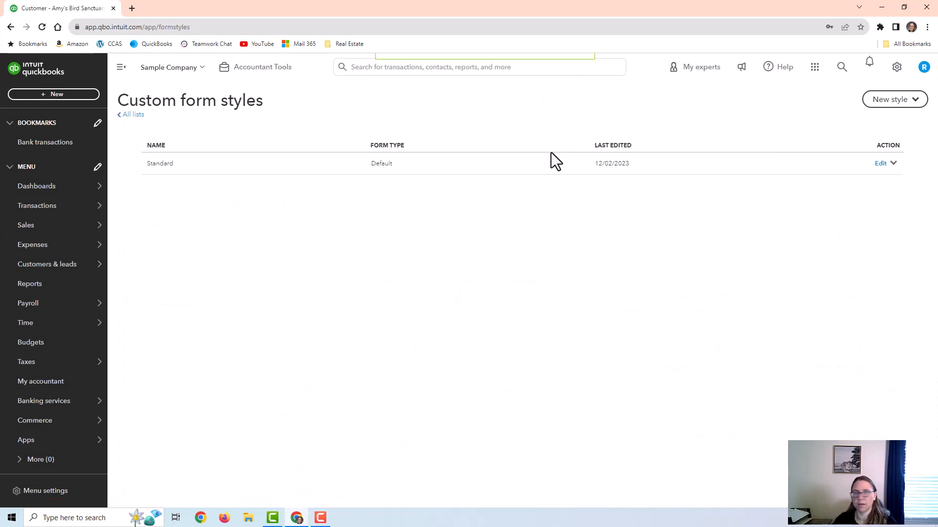
{"action": "left_click", "coordinate": [880, 165]}
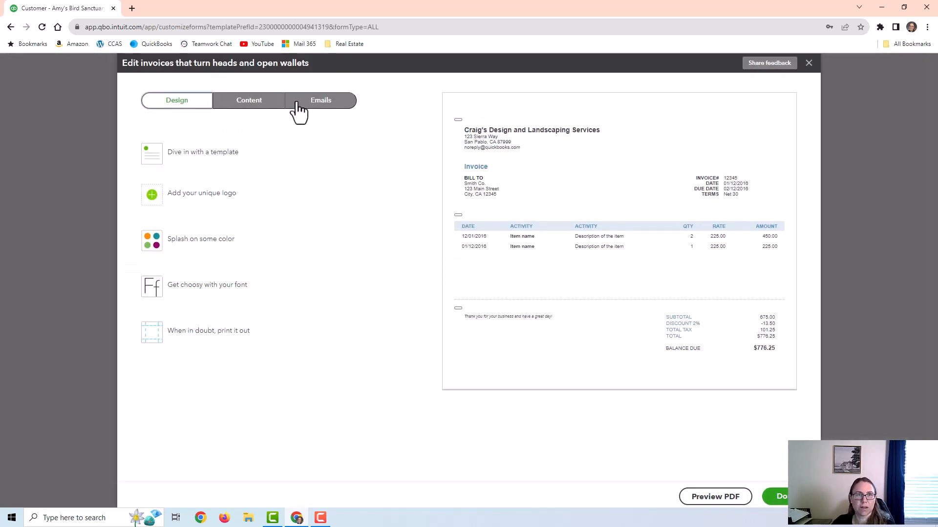
{"action": "left_click", "coordinate": [313, 107]}
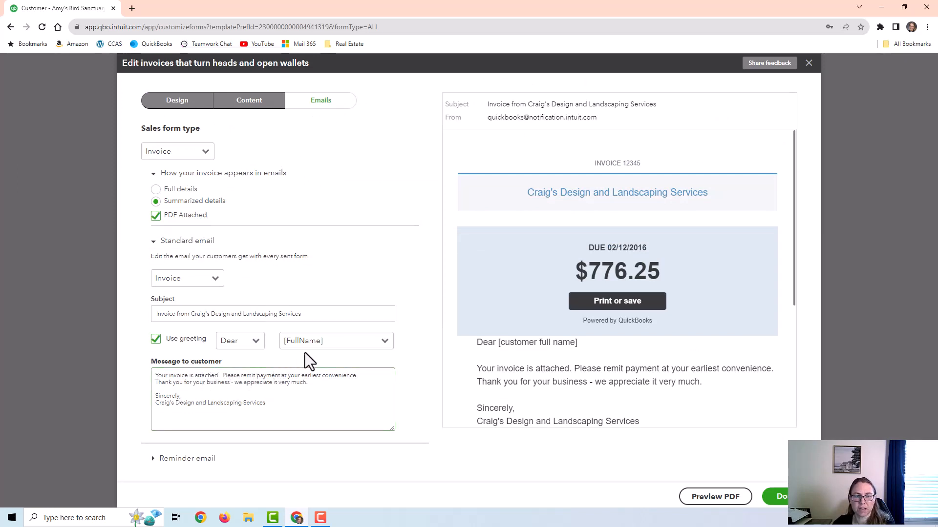
Review the invoice style's design options, its header, table and footer content, and the standard and reminder email text.
{"action": "left_click", "coordinate": [167, 103]}
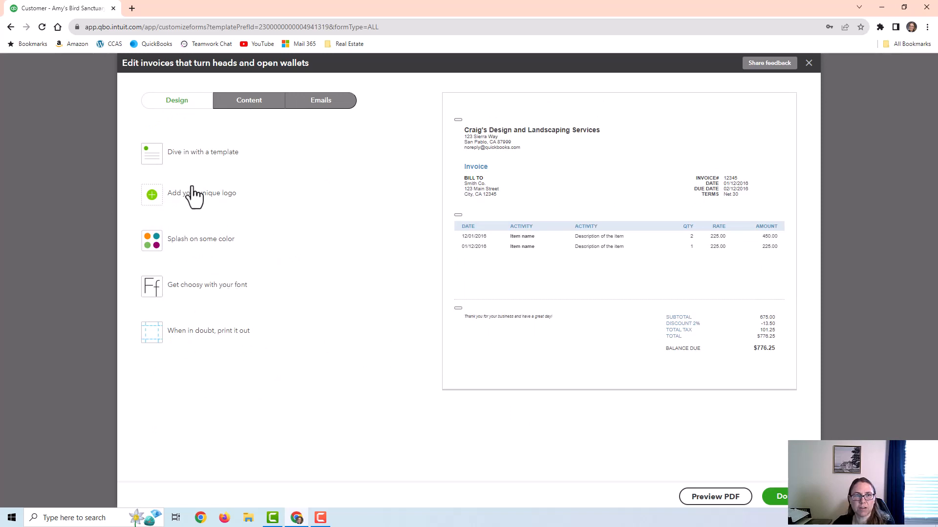
{"action": "left_click", "coordinate": [247, 103]}
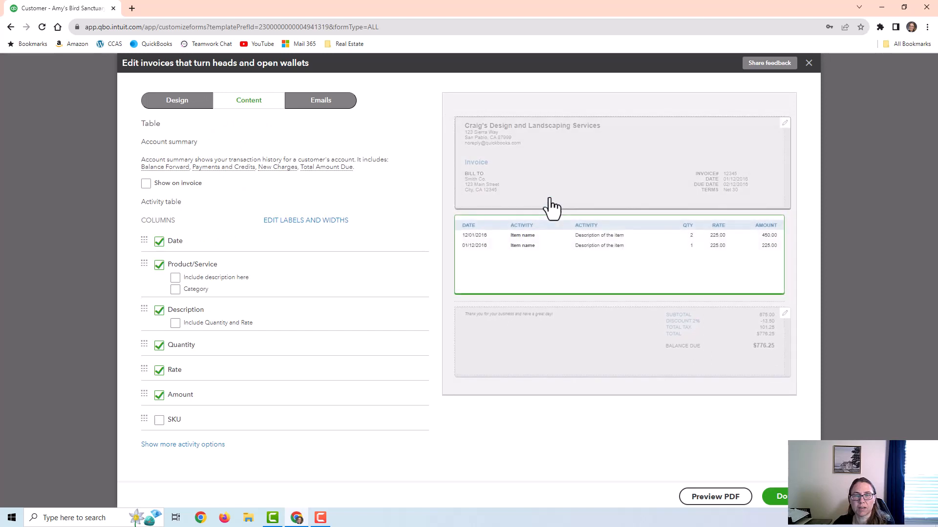
{"action": "left_click", "coordinate": [557, 150]}
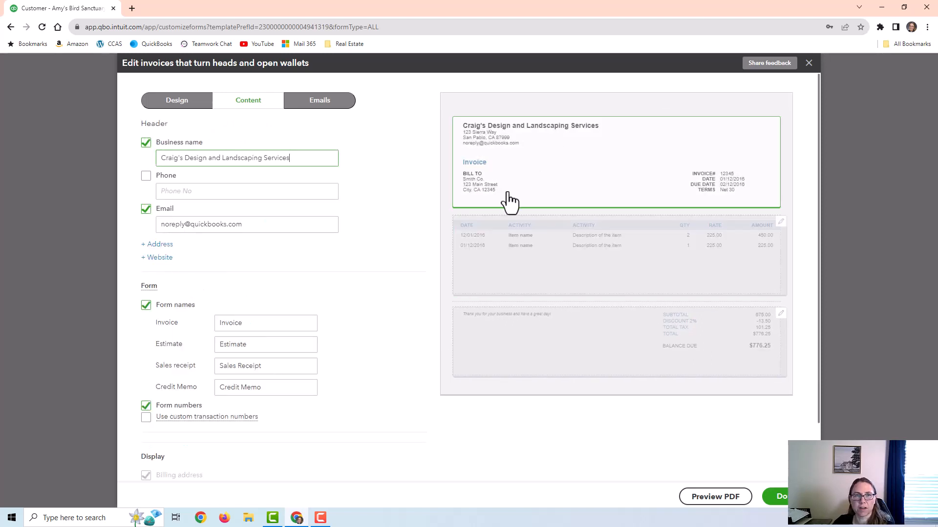
{"action": "left_click", "coordinate": [533, 324]}
{"action": "left_click", "coordinate": [540, 272]}
{"action": "left_click", "coordinate": [550, 184]}
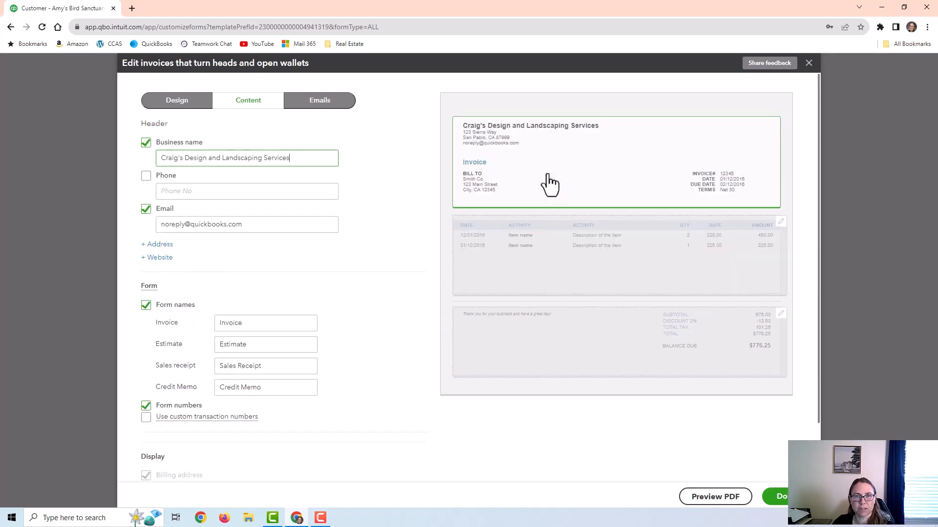
{"action": "left_click", "coordinate": [540, 266]}
{"action": "left_click", "coordinate": [557, 331]}
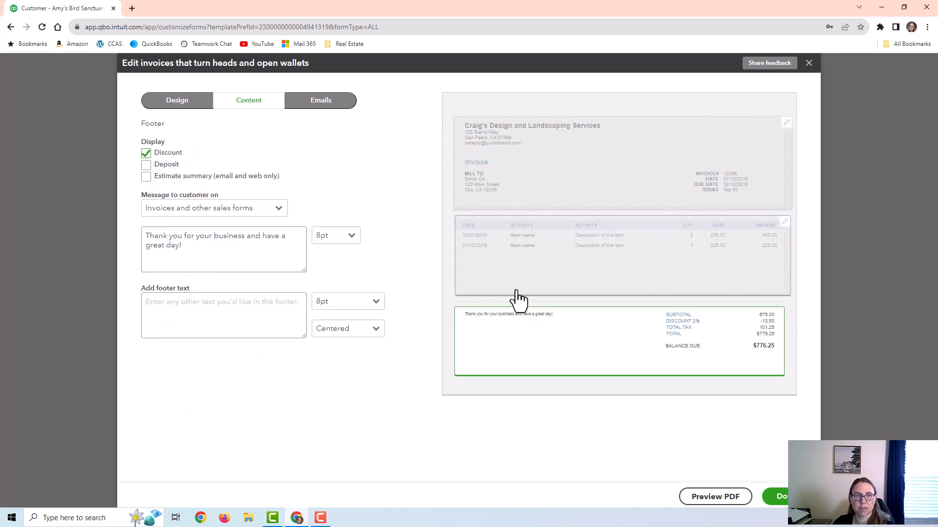
{"action": "left_click", "coordinate": [326, 103]}
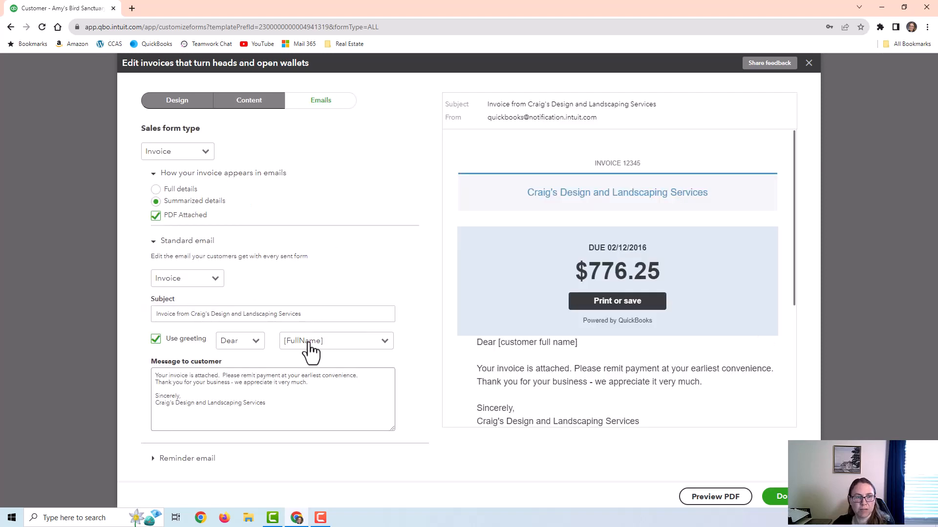
{"action": "left_click", "coordinate": [179, 458]}
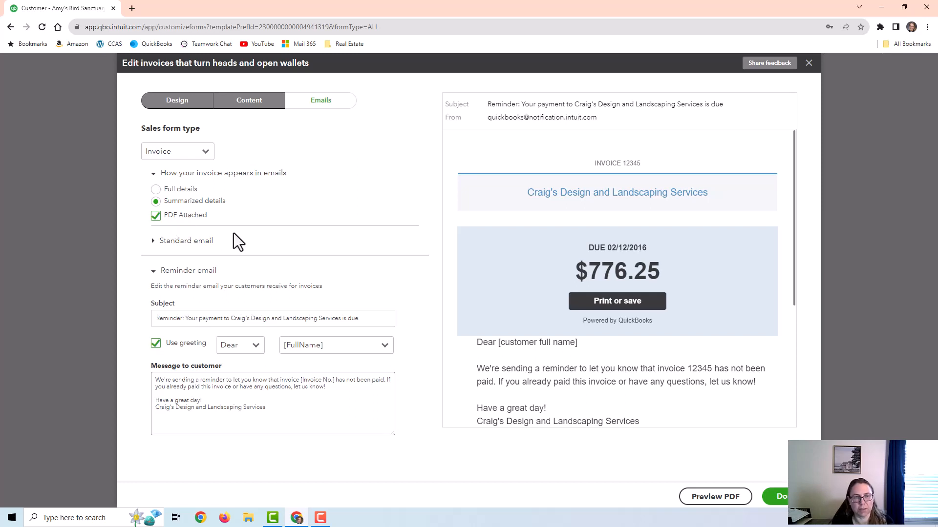
Show the activity table's column labels and widths, and adjust Product/Service to 26 and Description to 23.
{"action": "left_click", "coordinate": [249, 101]}
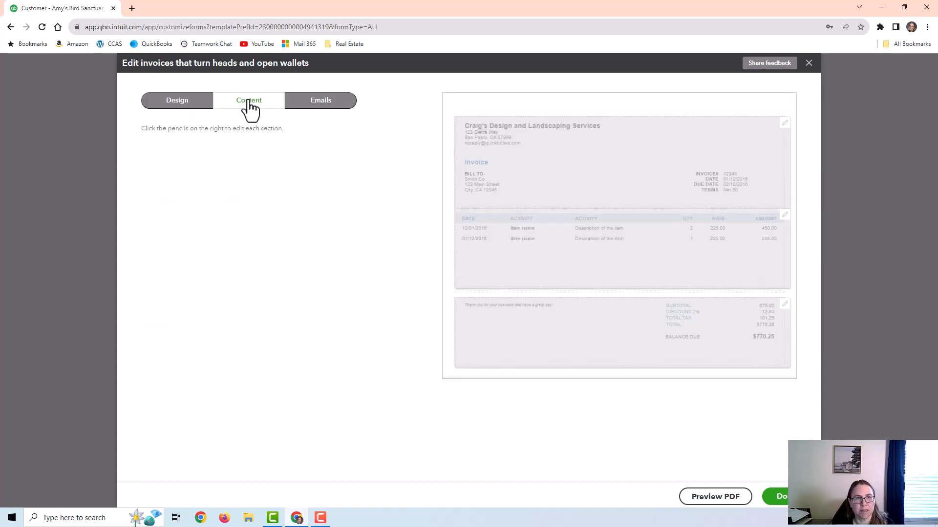
{"action": "left_click", "coordinate": [507, 156]}
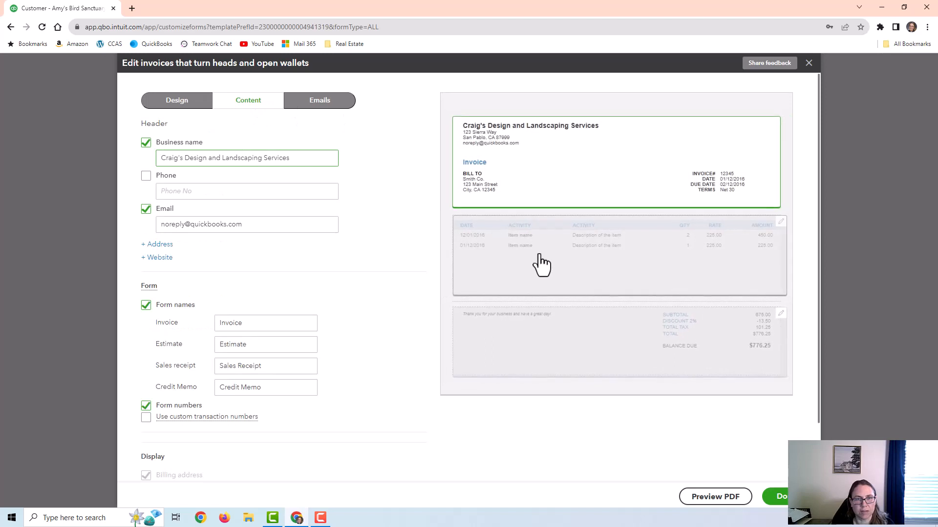
{"action": "left_click", "coordinate": [540, 255]}
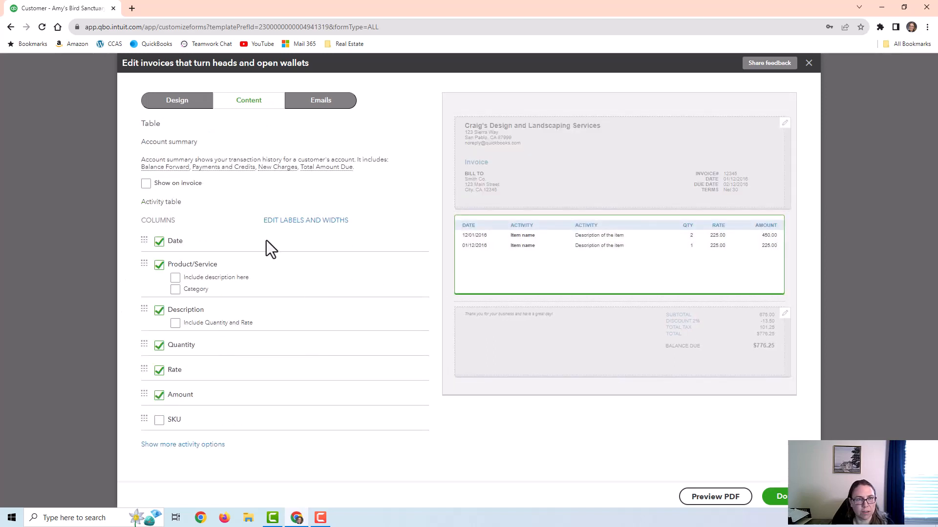
{"action": "left_click", "coordinate": [327, 223]}
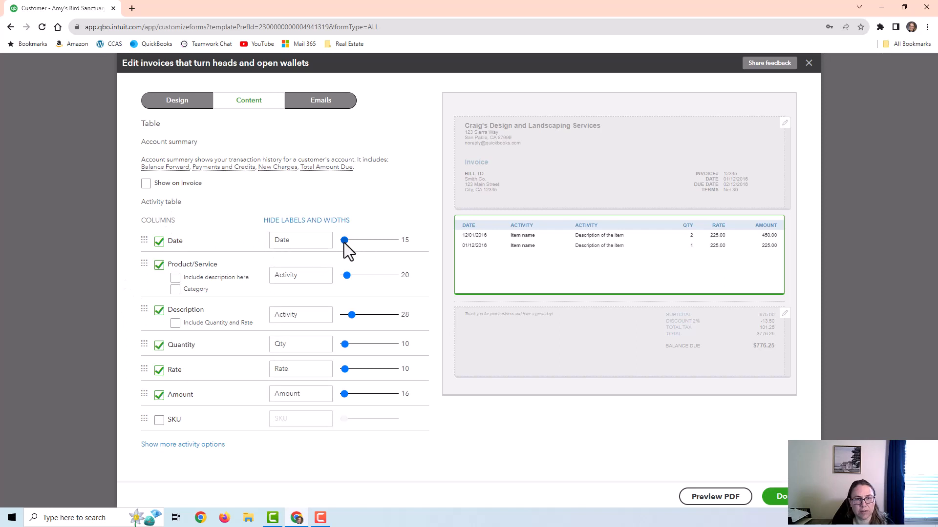
{"action": "left_click_drag", "start_coordinate": [344, 243], "coordinate": [351, 277]}
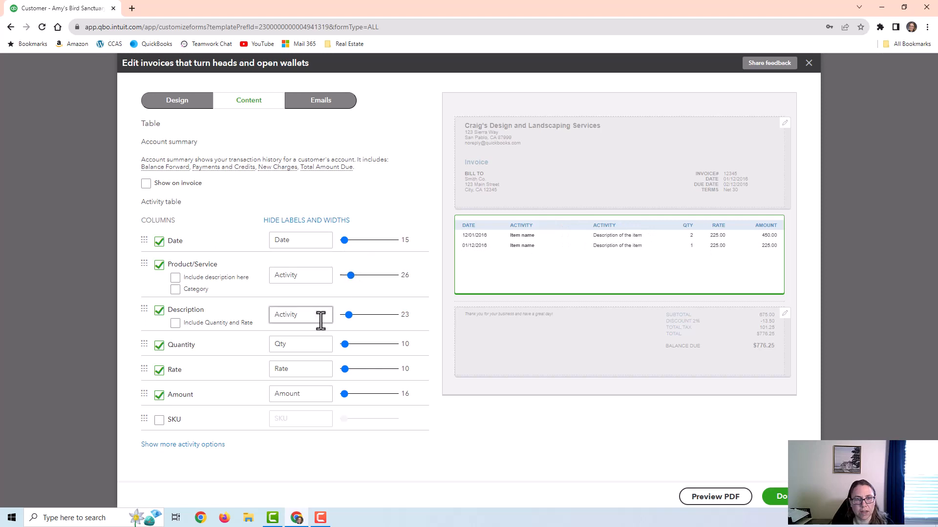
Remove the Quantity and Rate columns from the activity table one at a time, restoring each one.
{"action": "left_click", "coordinate": [159, 346]}
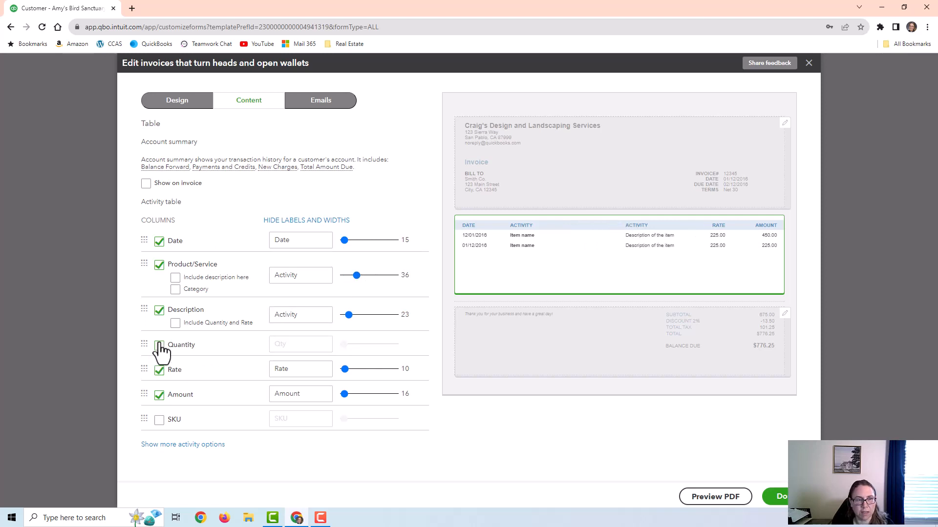
{"action": "left_click", "coordinate": [159, 345]}
{"action": "left_click", "coordinate": [159, 370]}
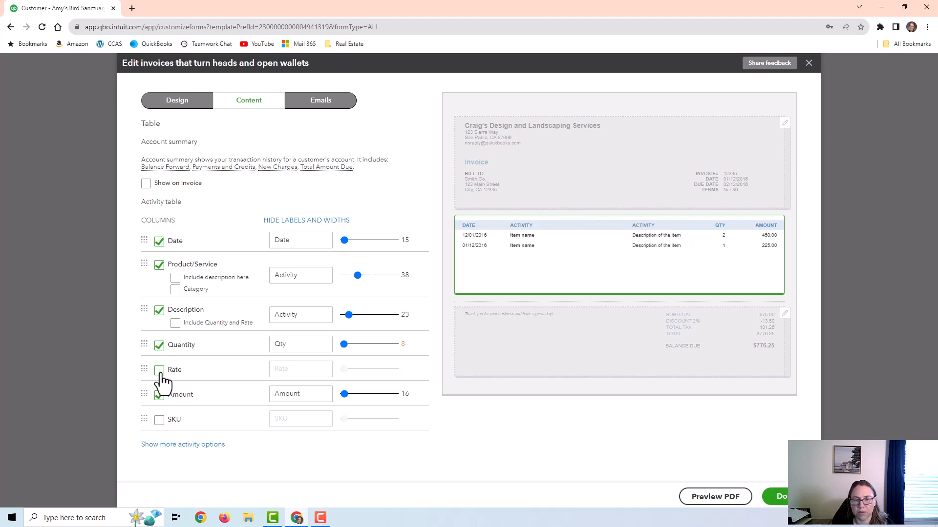
{"action": "left_click", "coordinate": [159, 371]}
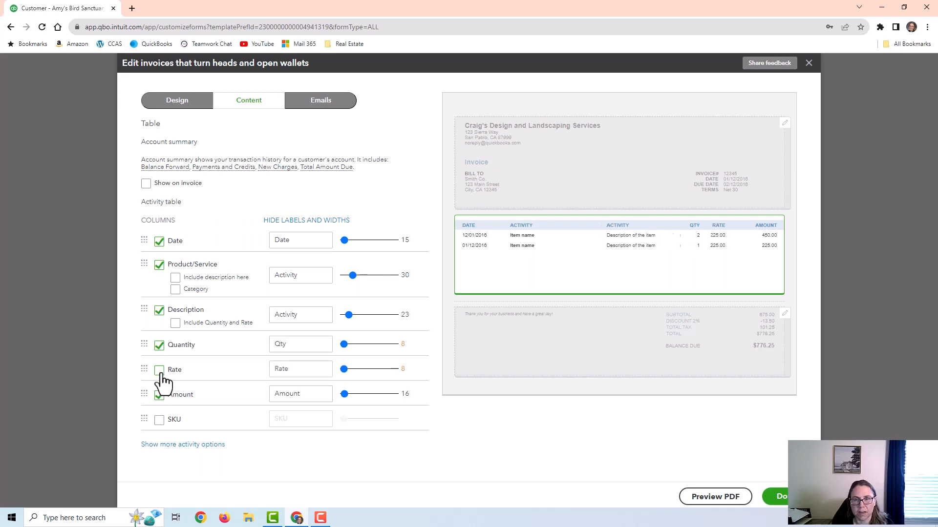
Show the account summary on the invoice, check the result in the design preview, and save the form style.
{"action": "left_click", "coordinate": [146, 184]}
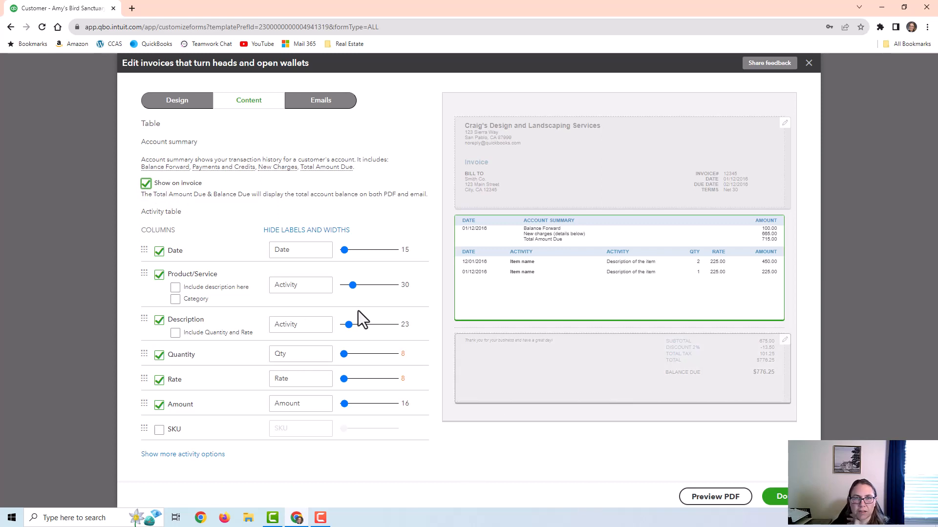
{"action": "left_click", "coordinate": [182, 101]}
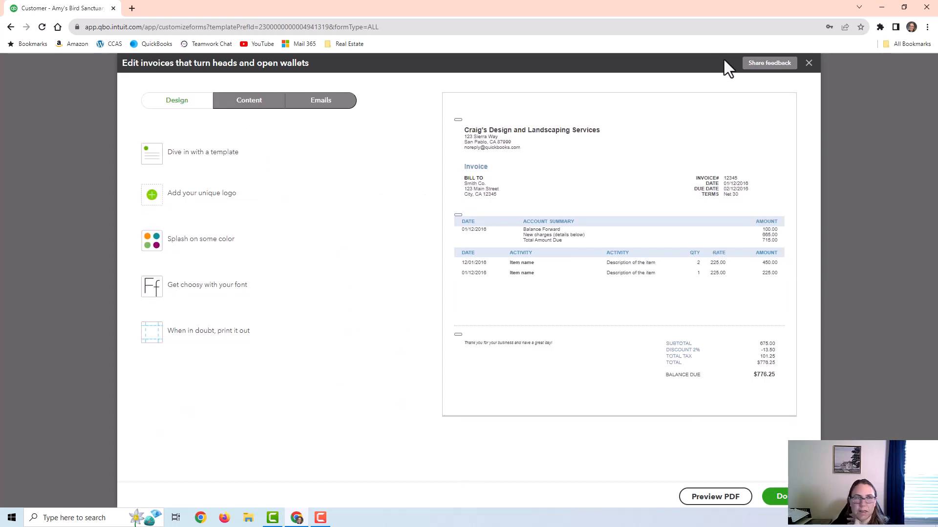
{"action": "left_click", "coordinate": [809, 62]}
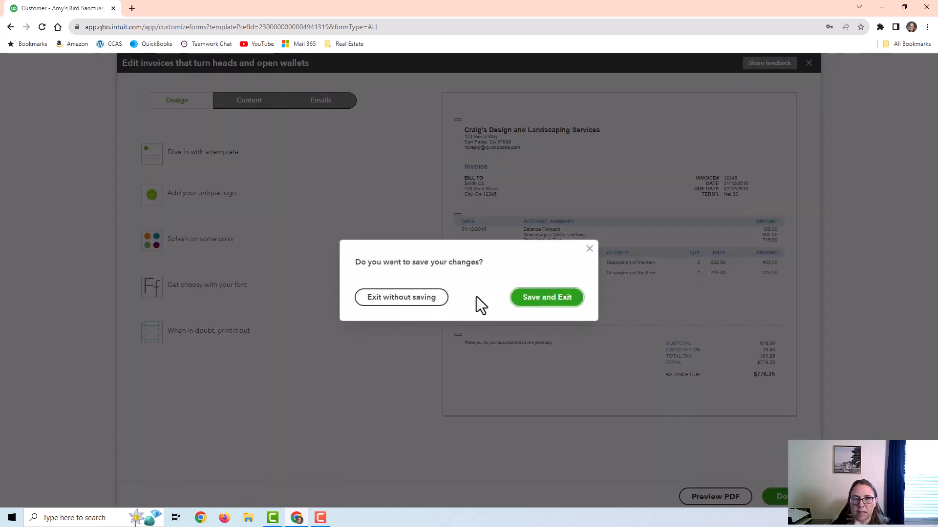
{"action": "left_click", "coordinate": [557, 298]}
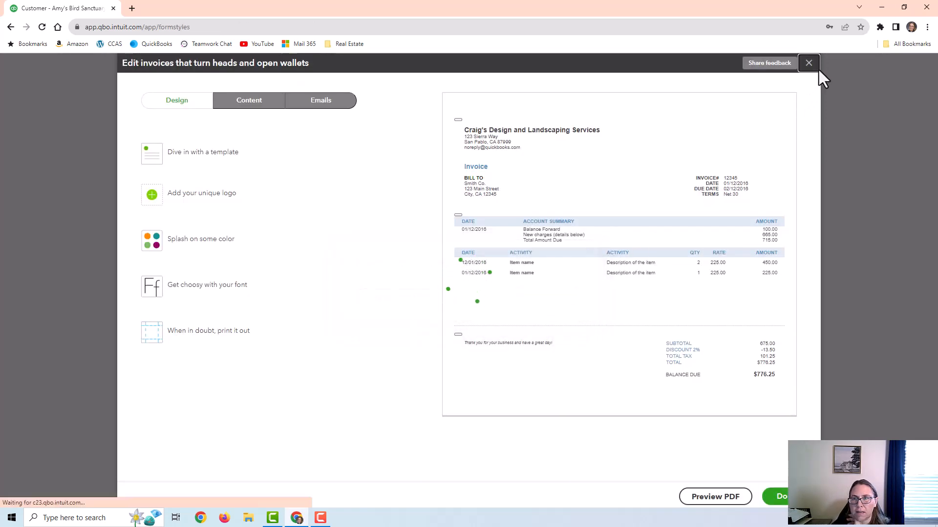
Locate the Custom form styles entry among the company settings.
{"action": "left_click", "coordinate": [896, 66]}
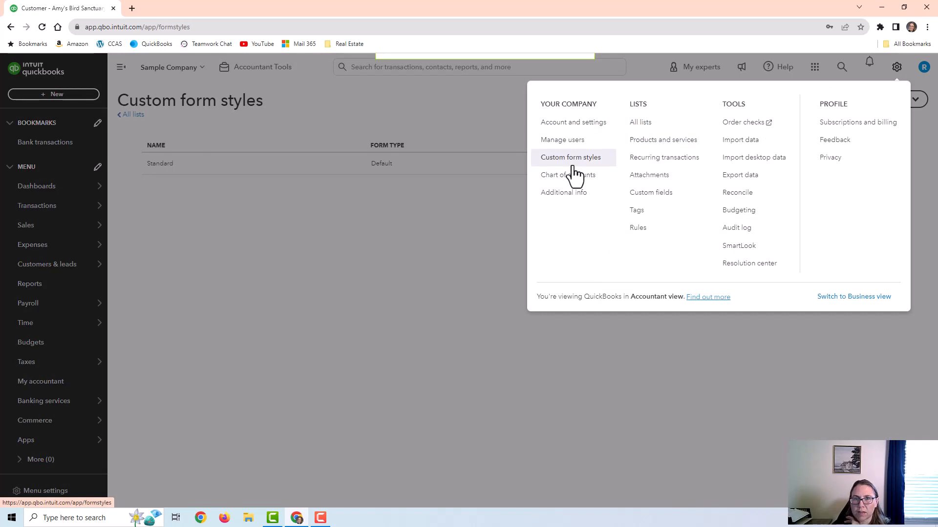
{"action": "left_click", "coordinate": [265, 238]}
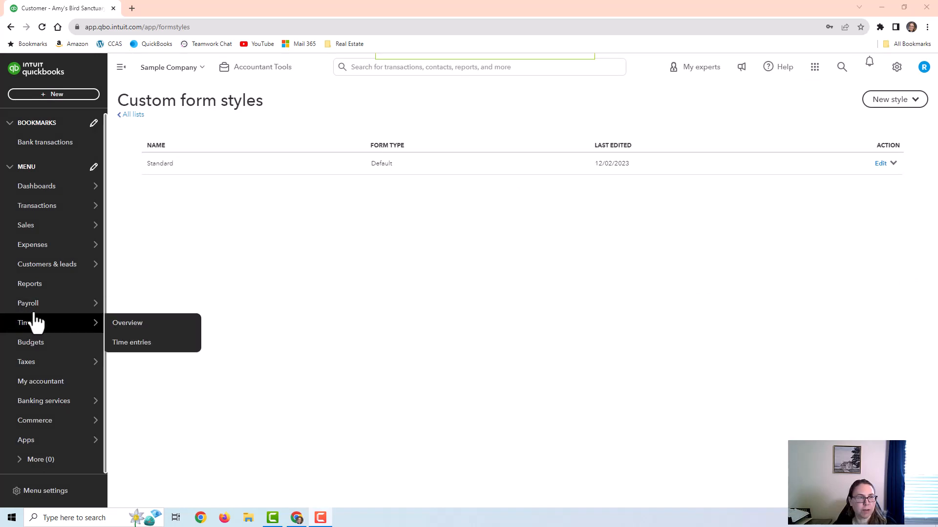
{"action": "mouse_move", "coordinate": [35, 229]}
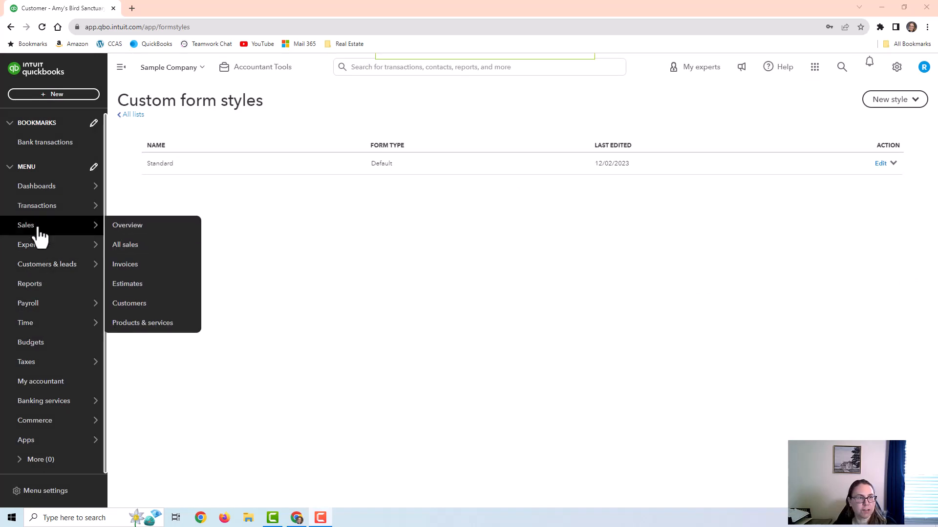
Open the Time Activities by Customer Detail report and run it for All Dates.
{"action": "left_click", "coordinate": [62, 285]}
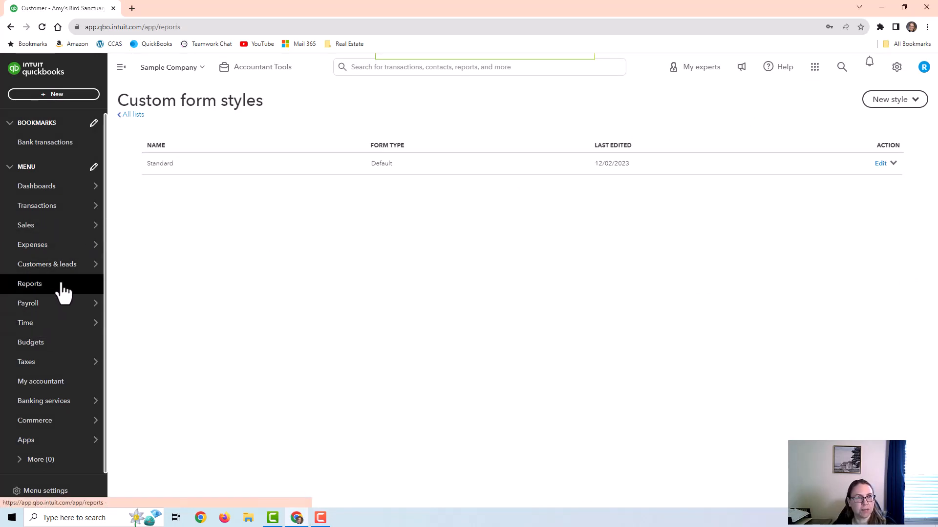
{"action": "scroll", "coordinate": [269, 283], "scroll_direction": "down", "scroll_amount": 9}
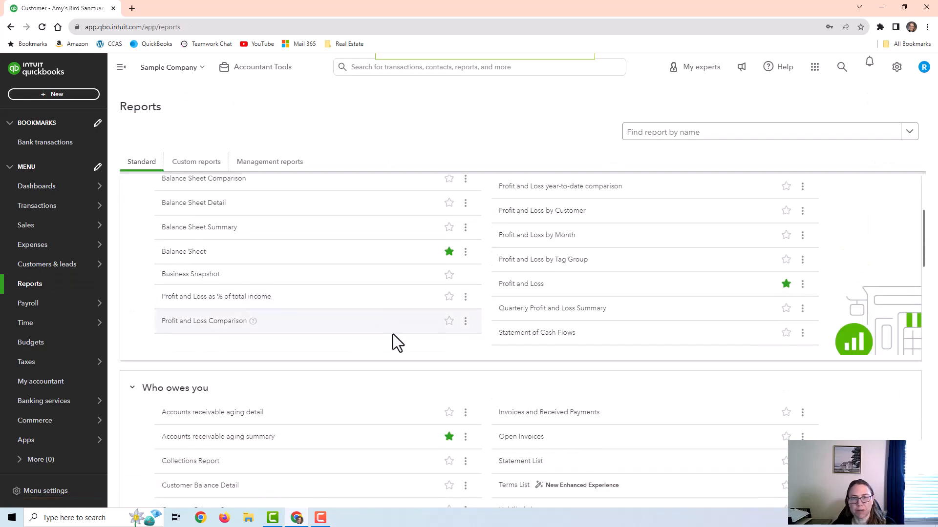
{"action": "scroll", "coordinate": [537, 394], "scroll_direction": "down", "scroll_amount": 5}
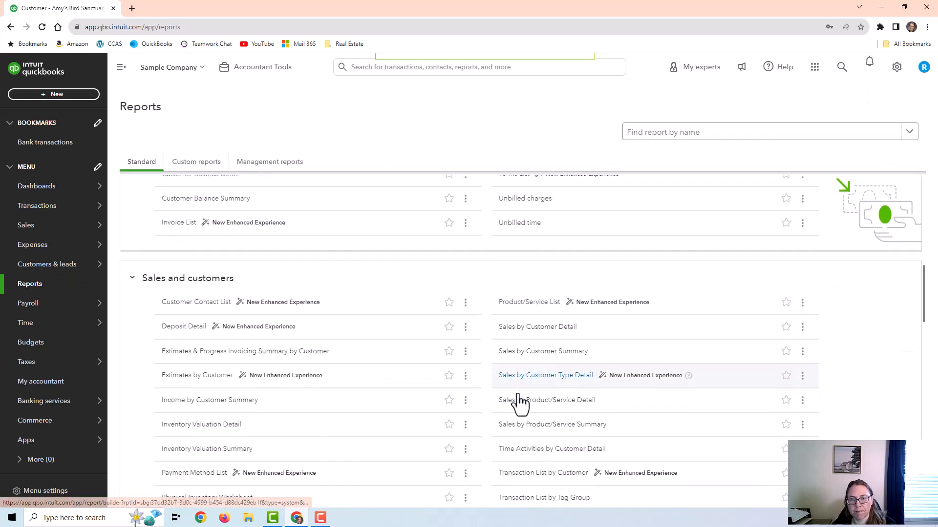
{"action": "left_click", "coordinate": [535, 328]}
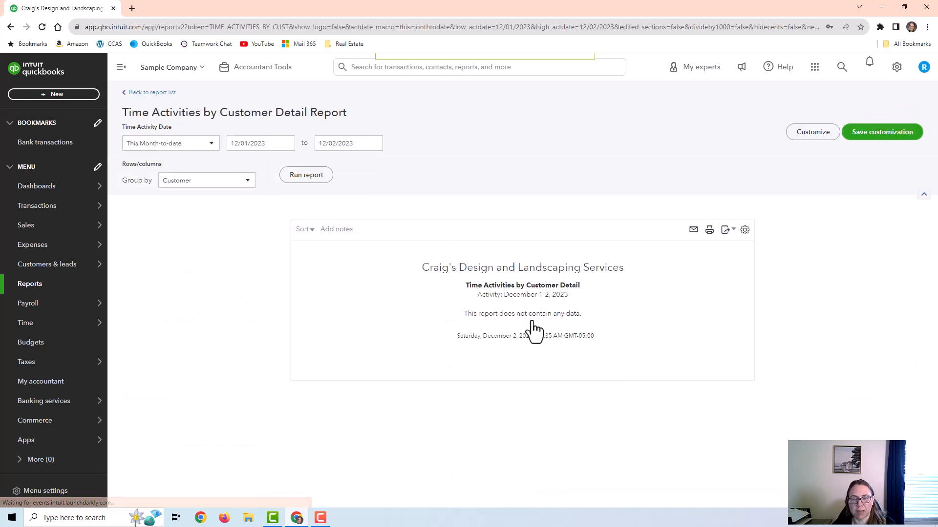
{"action": "left_click", "coordinate": [180, 152]}
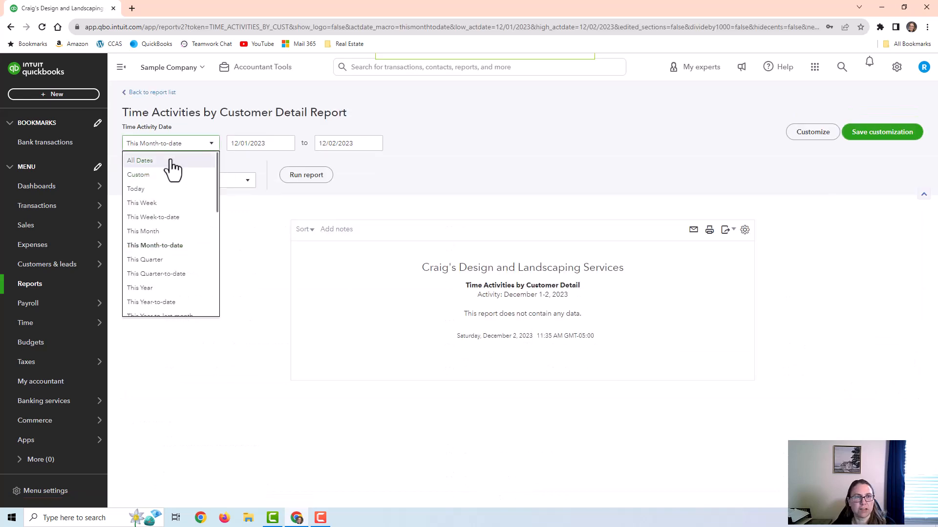
{"action": "left_click", "coordinate": [172, 167]}
{"action": "left_click", "coordinate": [309, 177]}
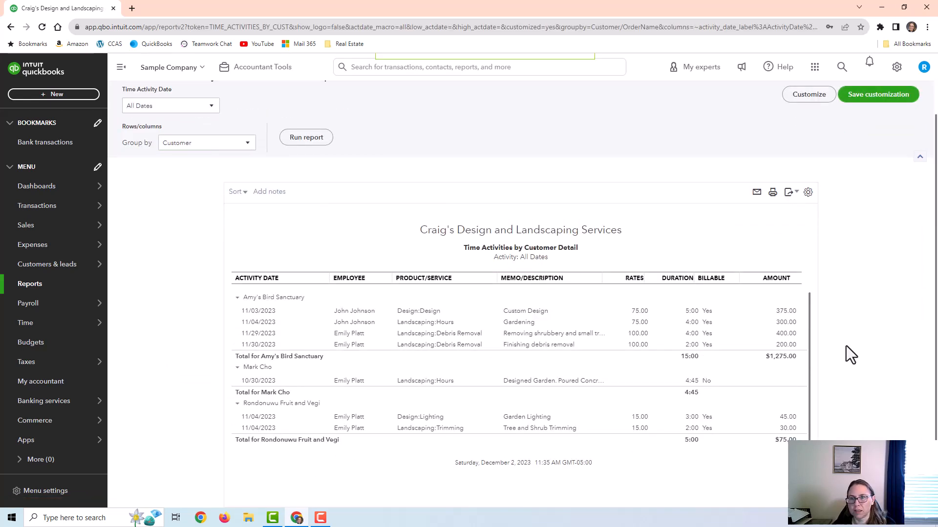
Review the report's time activities per customer, collapsing and re-expanding the group with the 10/30/2023 entry.
{"action": "scroll", "coordinate": [862, 342], "scroll_direction": "down", "scroll_amount": 1}
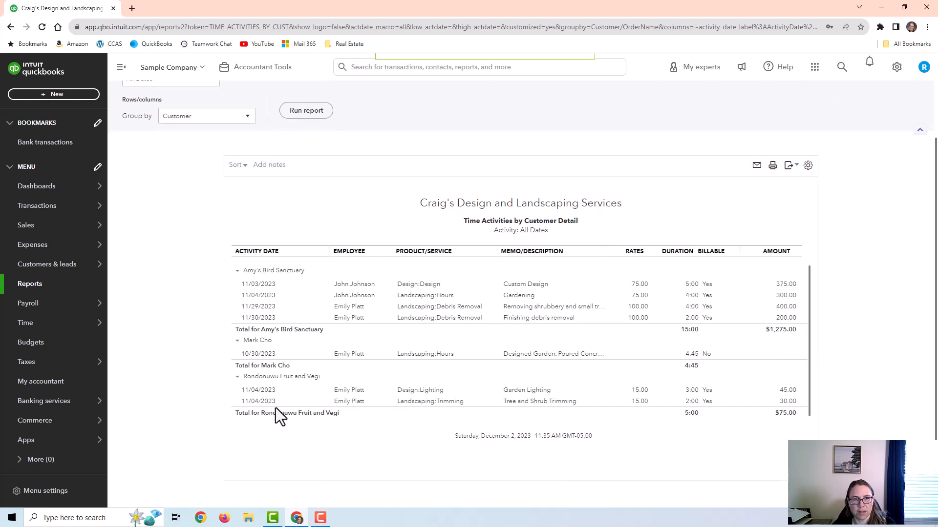
{"action": "left_click_drag", "start_coordinate": [244, 340], "coordinate": [274, 343]}
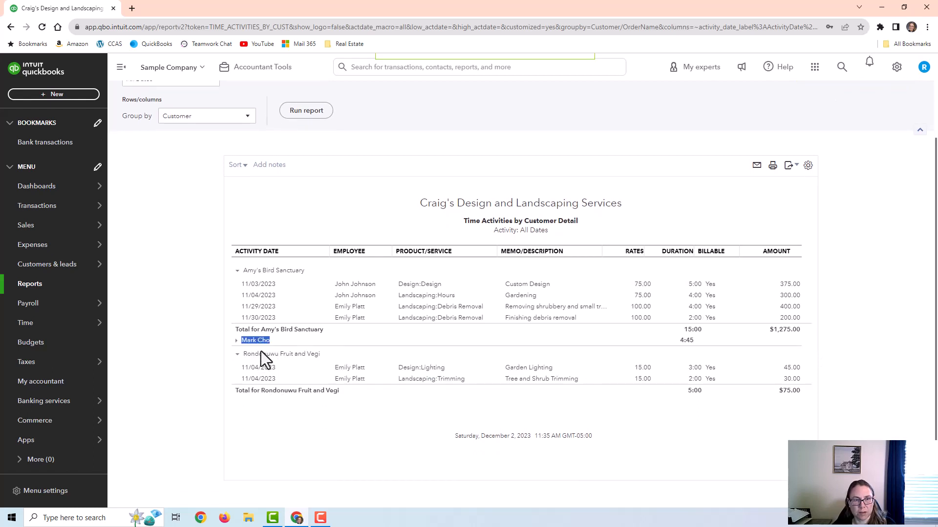
{"action": "left_click", "coordinate": [234, 341]}
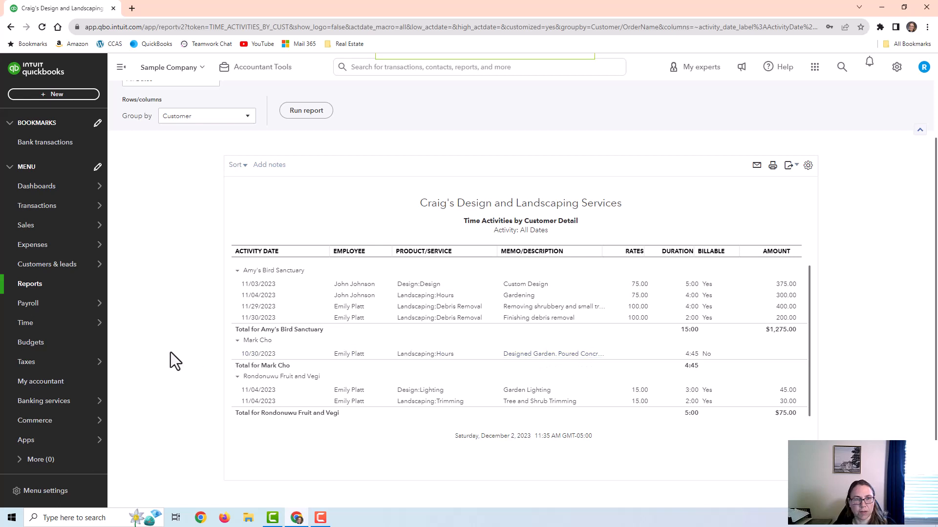
Open the record of the customer with the 10/30/2023 time activity and start a new invoice for that customer.
{"action": "mouse_move", "coordinate": [79, 225]}
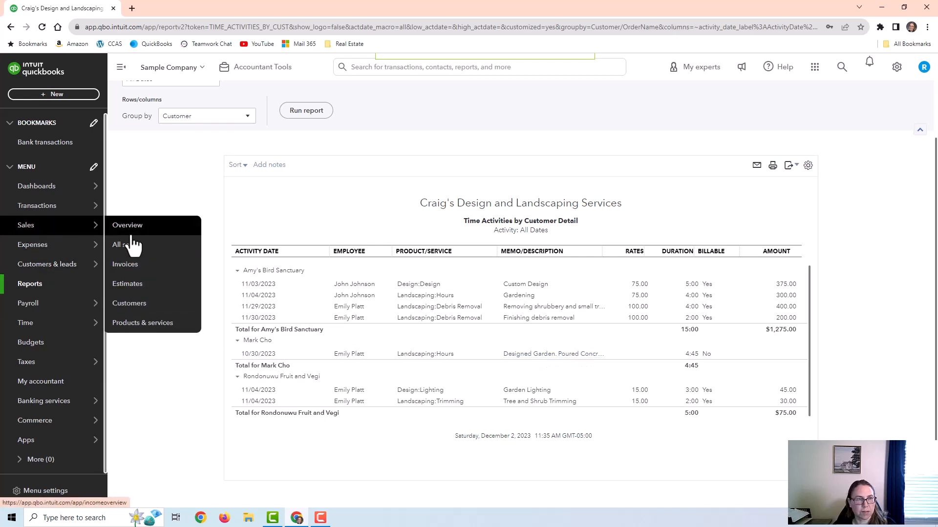
{"action": "left_click", "coordinate": [157, 308]}
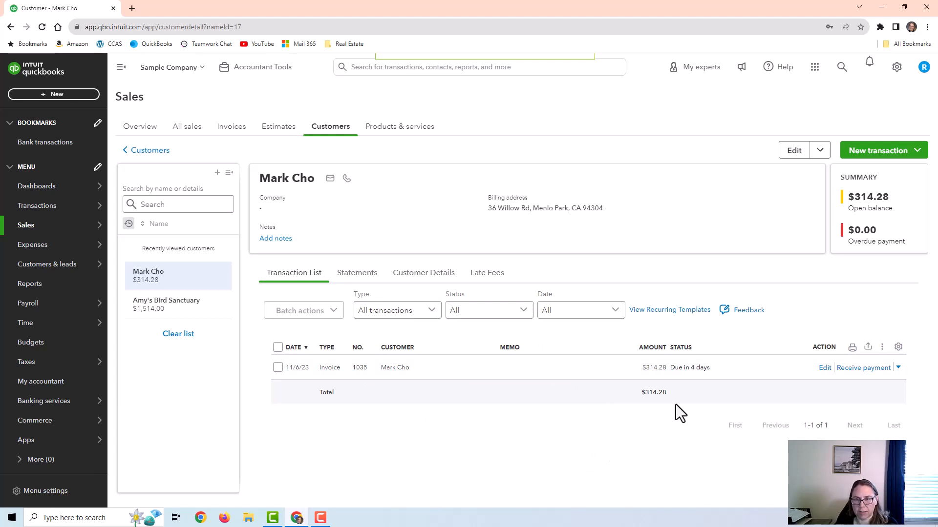
{"action": "left_click", "coordinate": [874, 151]}
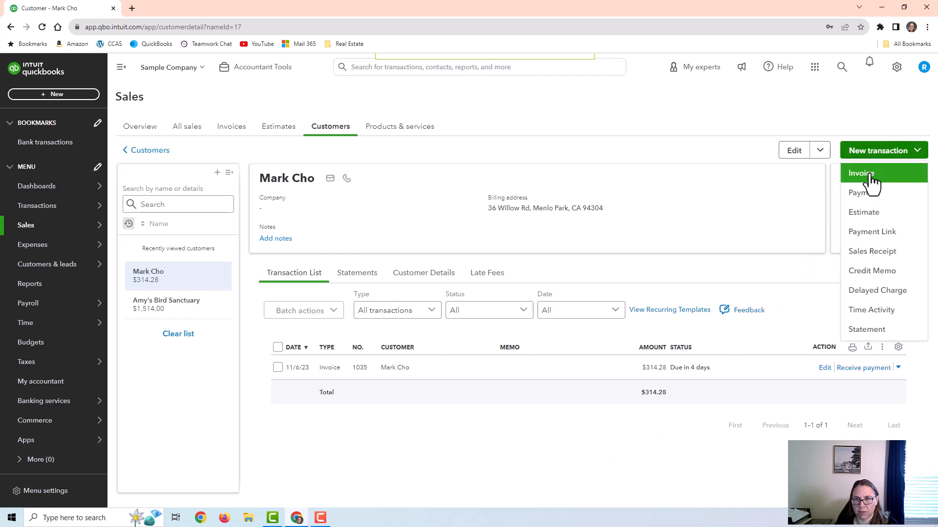
{"action": "left_click", "coordinate": [871, 179]}
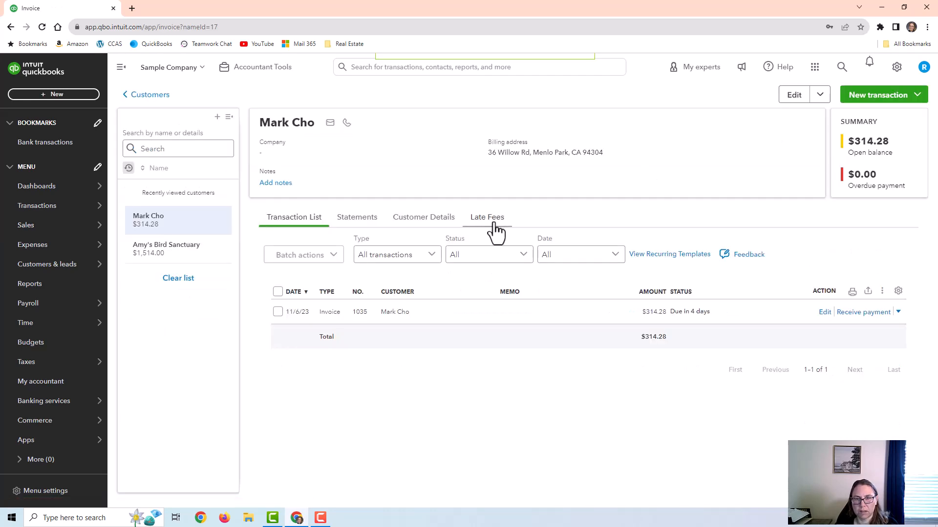
Add a Landscaping:Maintenance & Repair line to the new invoice with a rate of 700.
{"action": "left_click", "coordinate": [337, 295]}
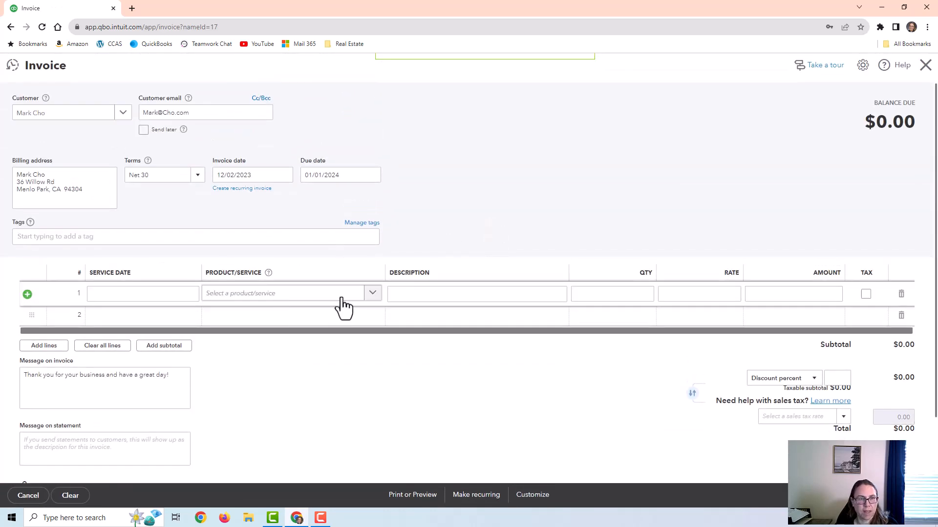
{"action": "left_click", "coordinate": [370, 296]}
{"action": "scroll", "coordinate": [330, 408], "scroll_direction": "down", "scroll_amount": 3}
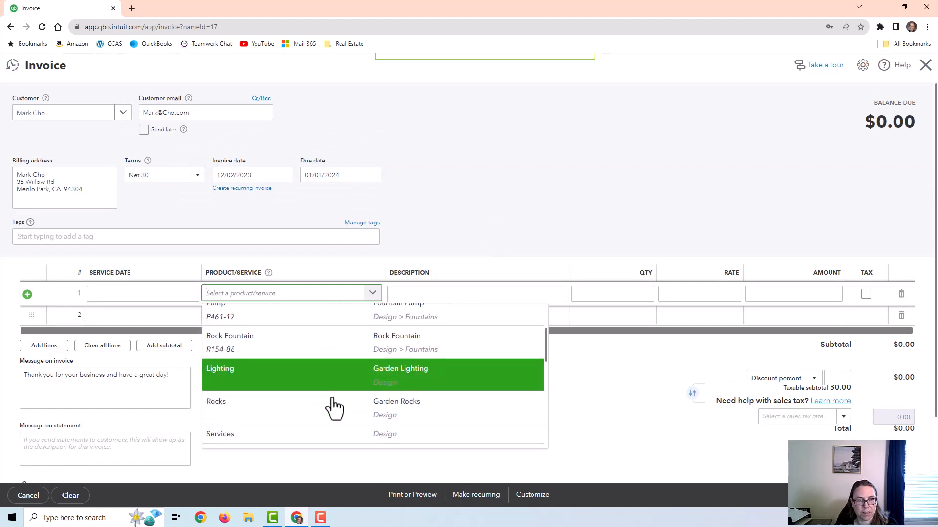
{"action": "scroll", "coordinate": [332, 398], "scroll_direction": "down", "scroll_amount": 2}
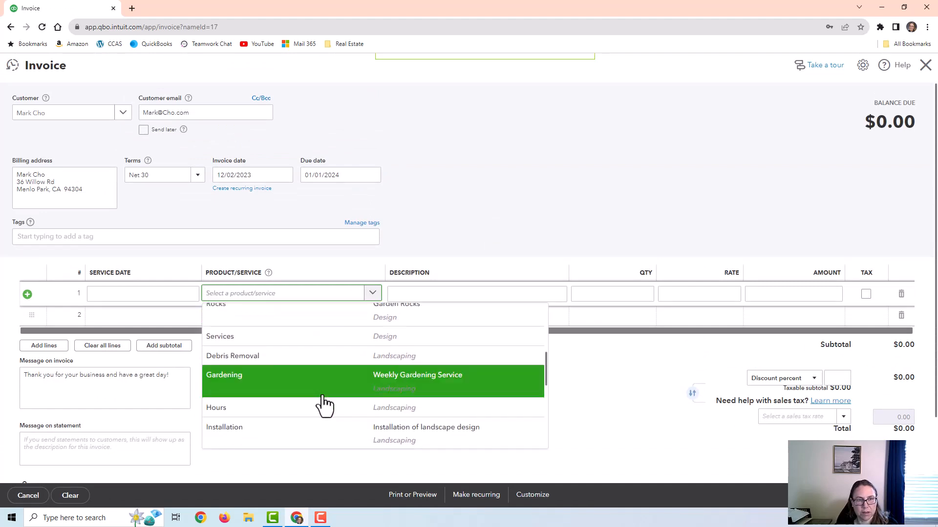
{"action": "scroll", "coordinate": [324, 404], "scroll_direction": "down", "scroll_amount": 2}
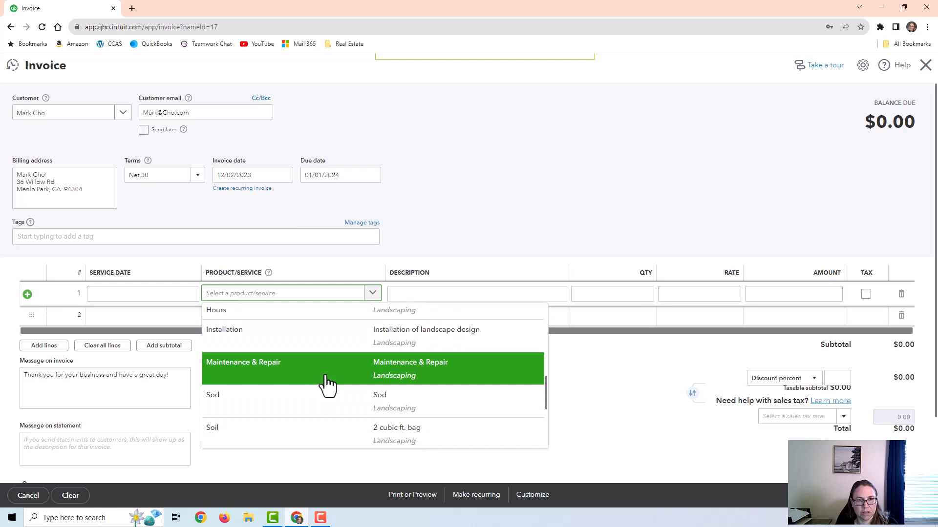
{"action": "scroll", "coordinate": [327, 386], "scroll_direction": "down", "scroll_amount": 2}
{"action": "scroll", "coordinate": [329, 386], "scroll_direction": "up", "scroll_amount": 2}
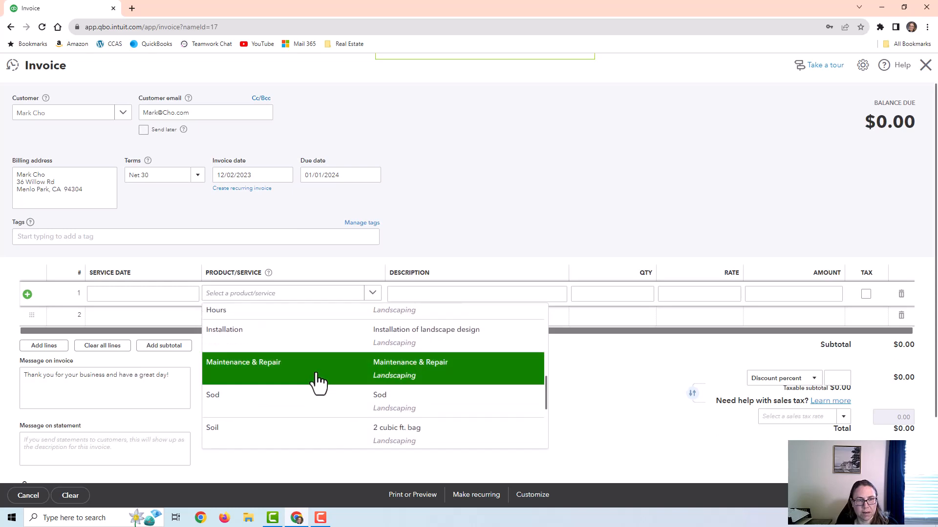
{"action": "left_click", "coordinate": [318, 380]}
{"action": "left_click", "coordinate": [713, 293]}
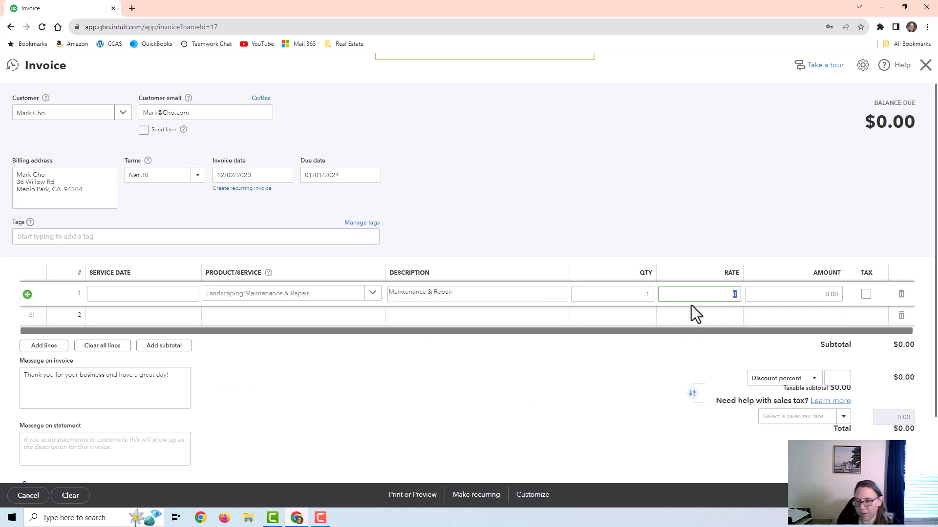
{"action": "type", "text": "700"}
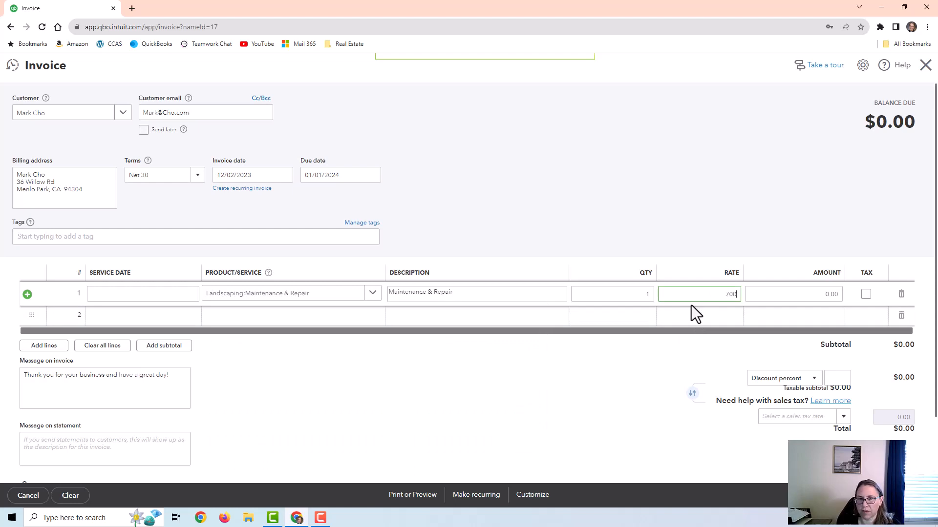
{"action": "left_click", "coordinate": [480, 293]}
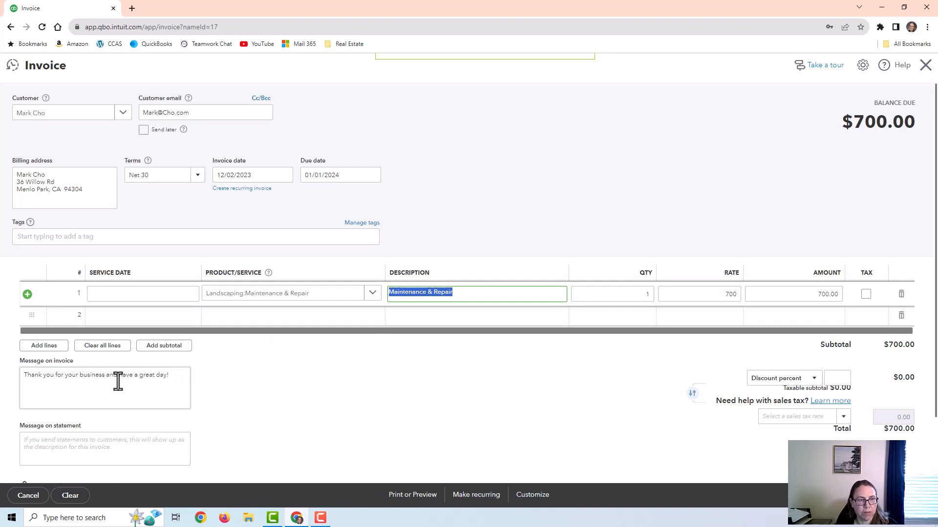
Look at the discount type choices and the sales tax rate selector beneath the invoice lines.
{"action": "scroll", "coordinate": [119, 380], "scroll_direction": "down", "scroll_amount": 2}
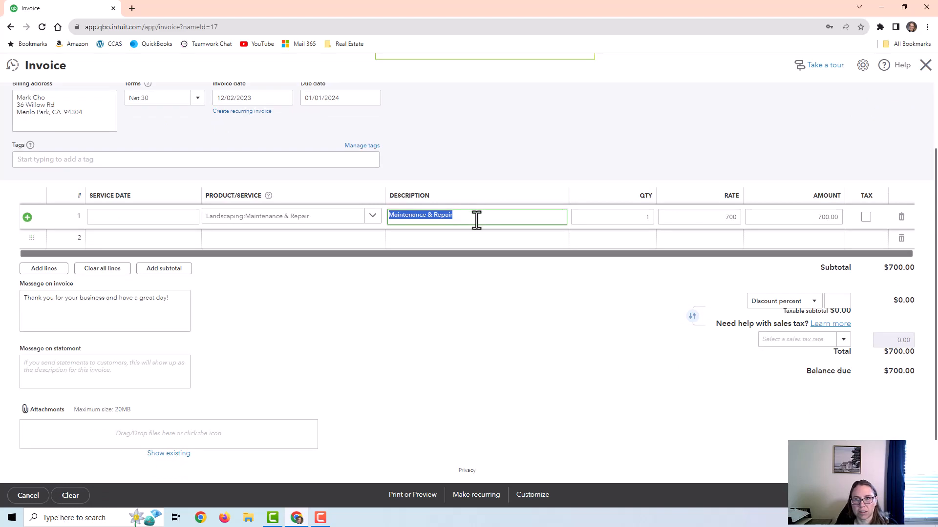
{"action": "left_click", "coordinate": [806, 301]}
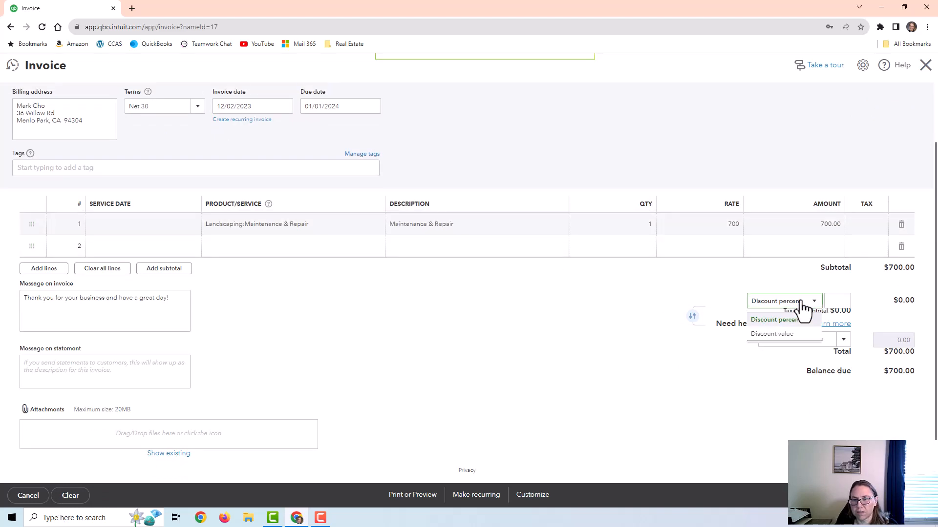
{"action": "left_click", "coordinate": [584, 344]}
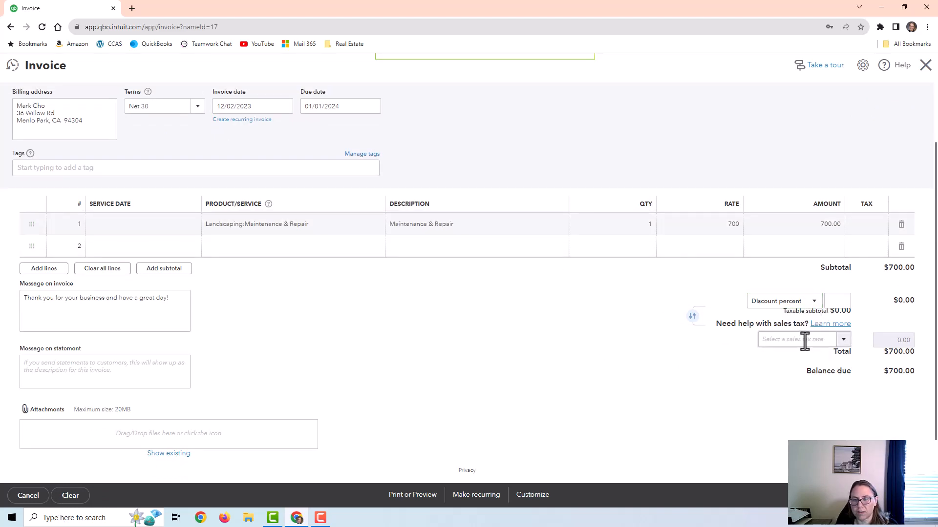
{"action": "left_click", "coordinate": [844, 340]}
{"action": "left_click", "coordinate": [628, 347]}
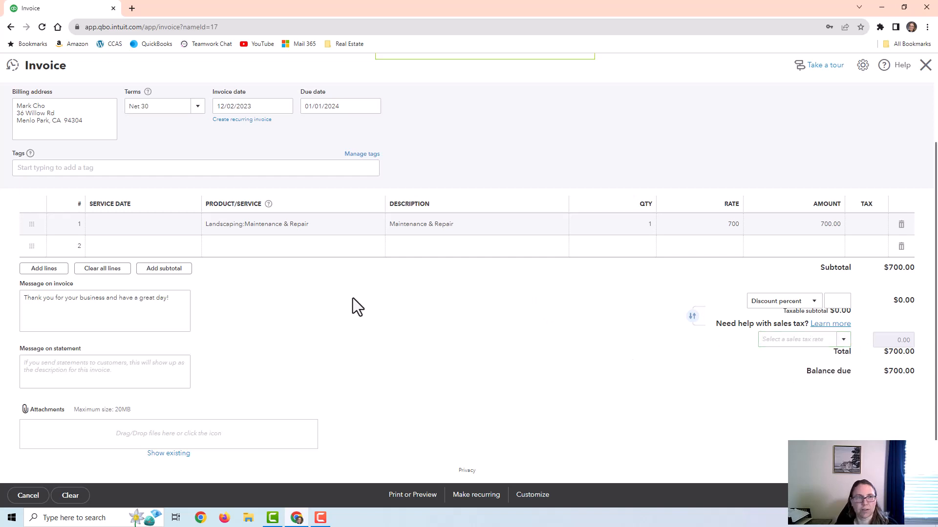
Save the invoice for sending and review the balance forward, new charges and total amount due in the email preview's account summary.
{"action": "scroll", "coordinate": [351, 307], "scroll_direction": "up", "scroll_amount": 2}
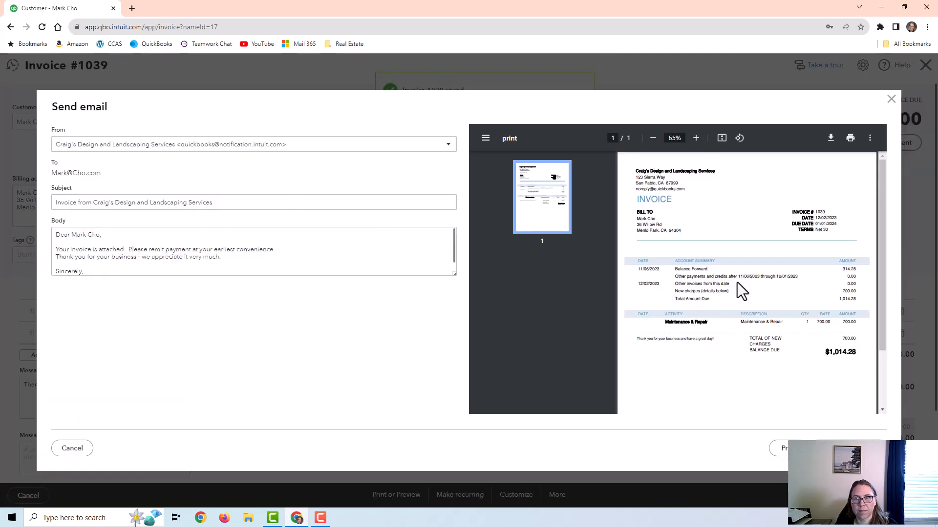
{"action": "left_click_drag", "start_coordinate": [672, 262], "coordinate": [855, 301]}
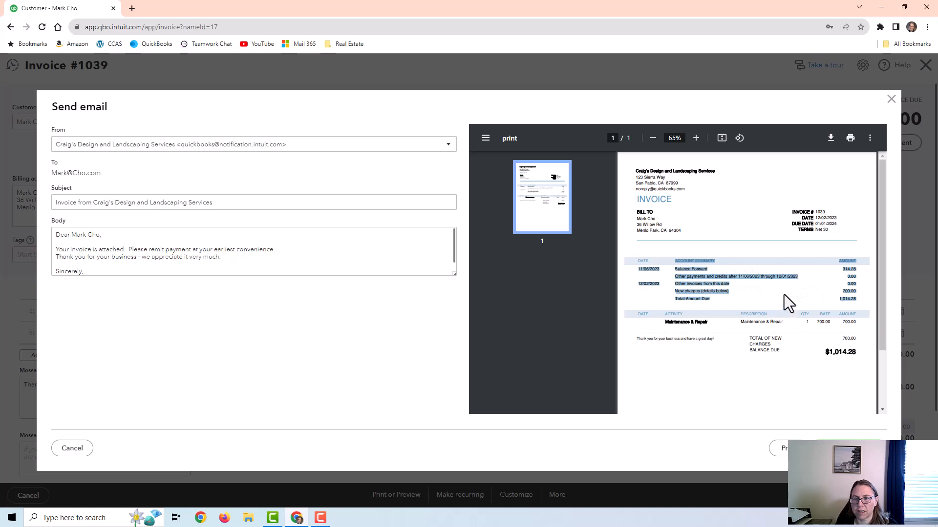
{"action": "left_click", "coordinate": [804, 280]}
{"action": "left_click_drag", "start_coordinate": [673, 270], "coordinate": [851, 272]}
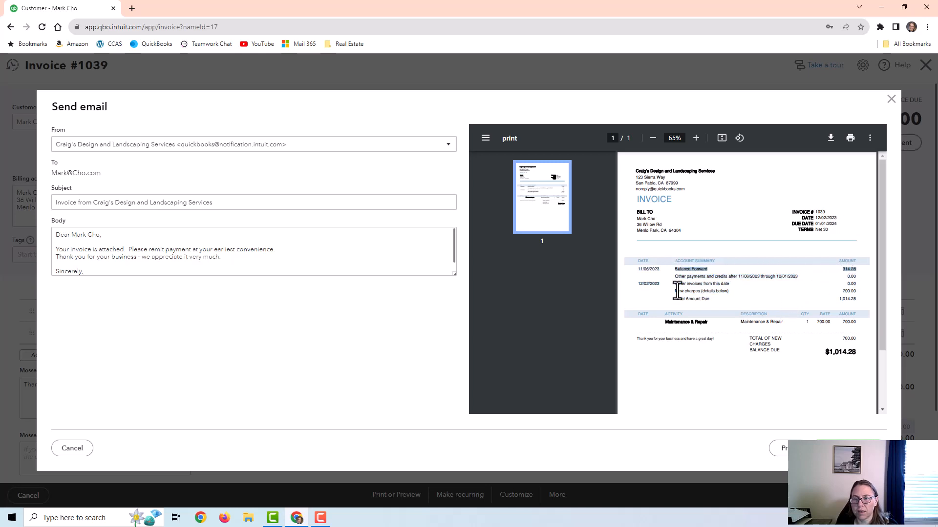
{"action": "left_click_drag", "start_coordinate": [674, 292], "coordinate": [851, 293]}
{"action": "left_click_drag", "start_coordinate": [675, 299], "coordinate": [858, 301]}
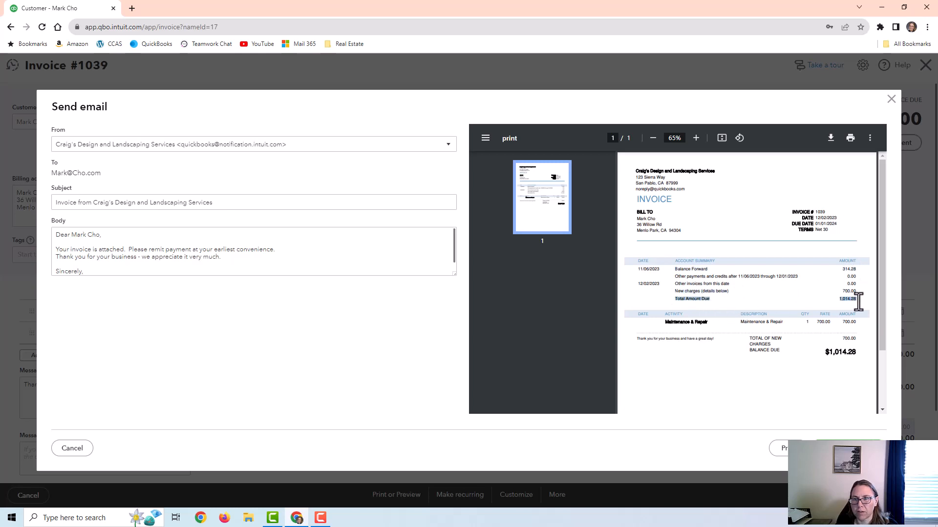
{"action": "left_click", "coordinate": [722, 380]}
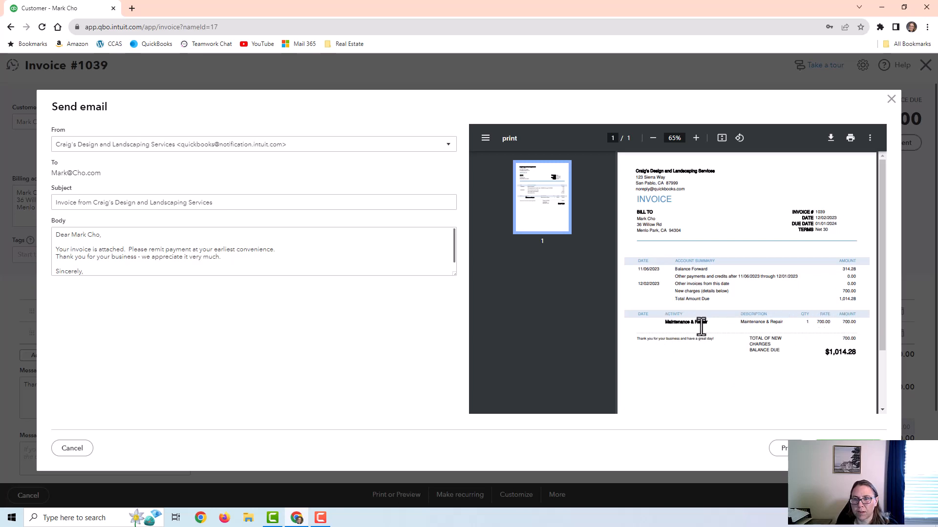
Send the invoice email with its default message body, dismiss the notification and open the list of all invoices.
{"action": "left_click", "coordinate": [163, 266]}
{"action": "key", "text": "ctrl+a"}
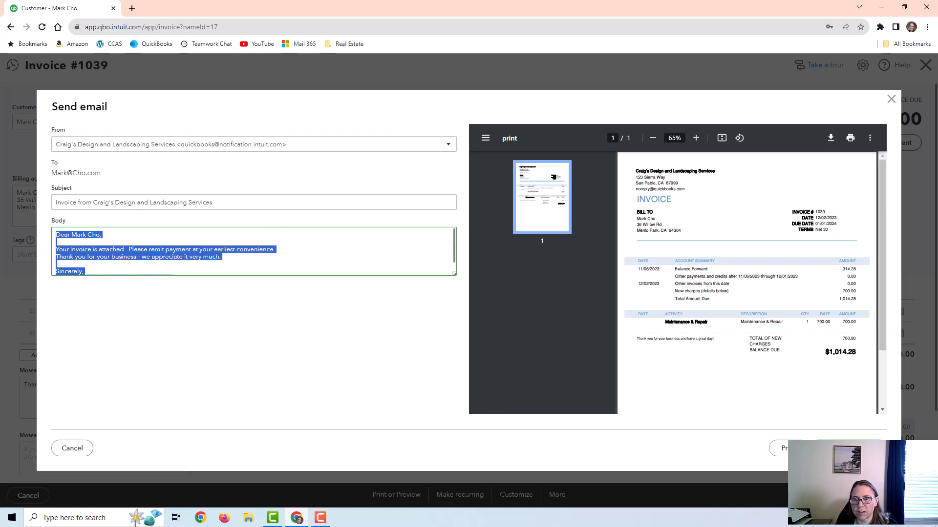
{"action": "left_click", "coordinate": [847, 448]}
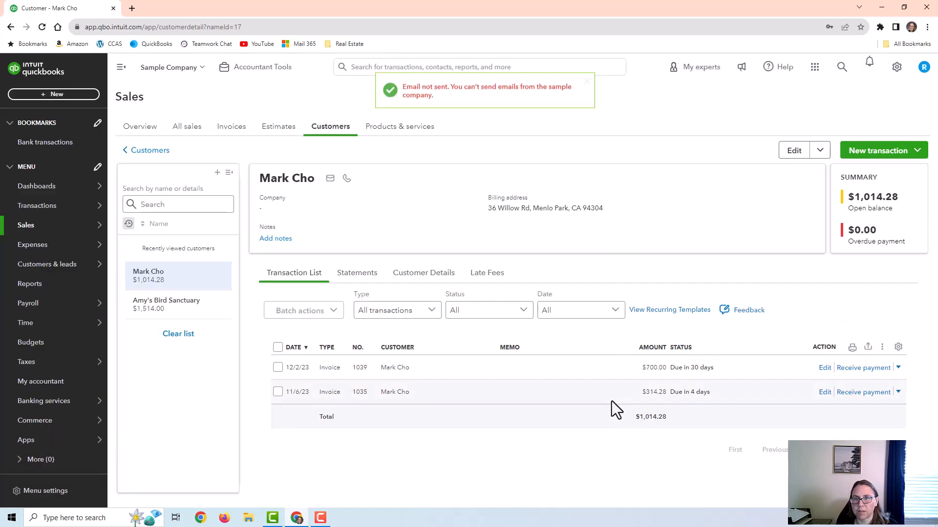
{"action": "left_click", "coordinate": [586, 81]}
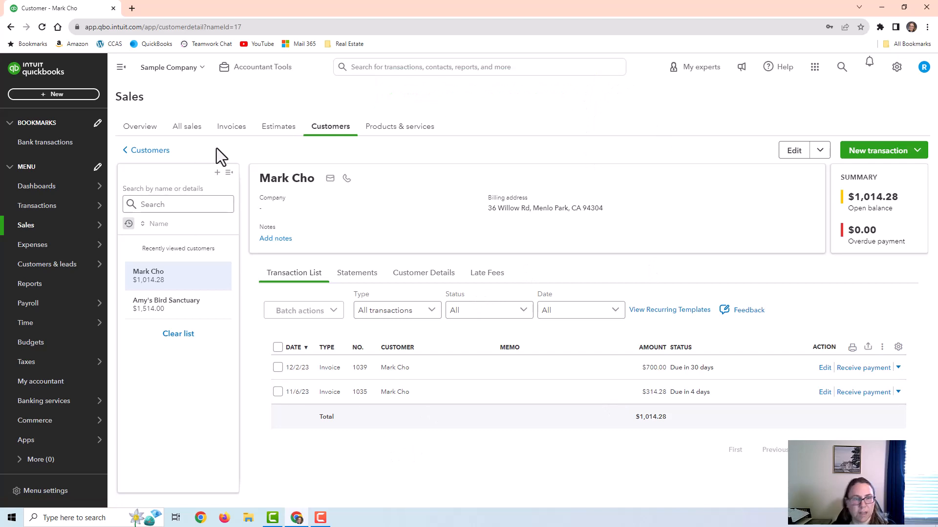
{"action": "left_click", "coordinate": [231, 127]}
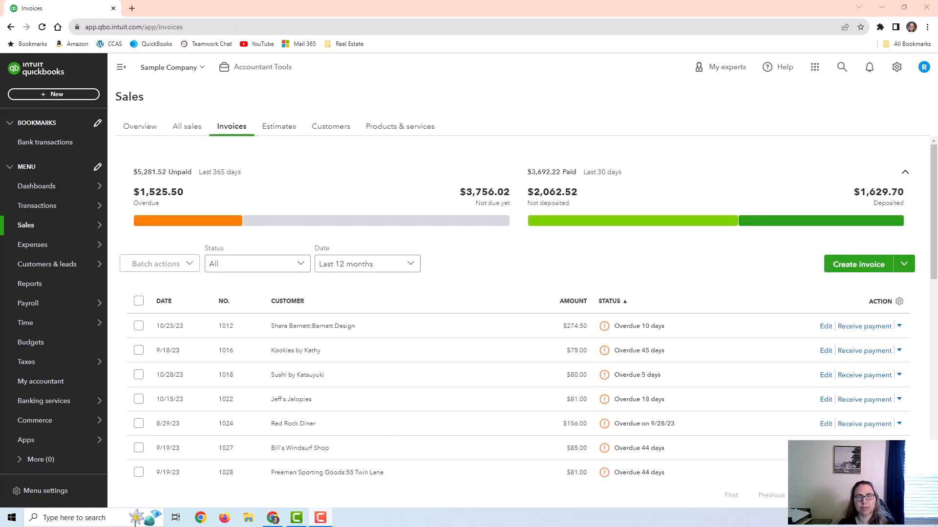